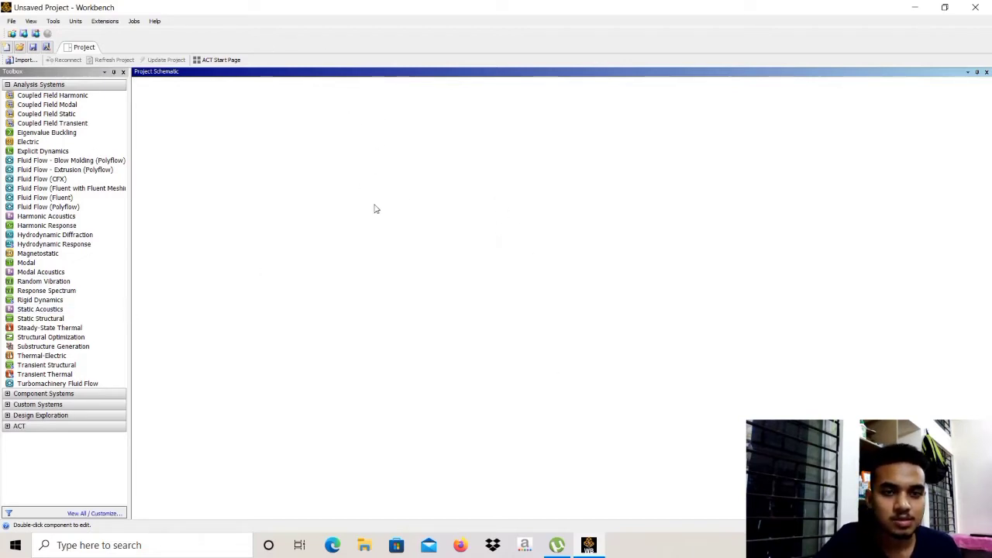
Create a Static Structural analysis system and start a new DesignModeler geometry for it
{"action": "double_click", "coordinate": [62, 322]}
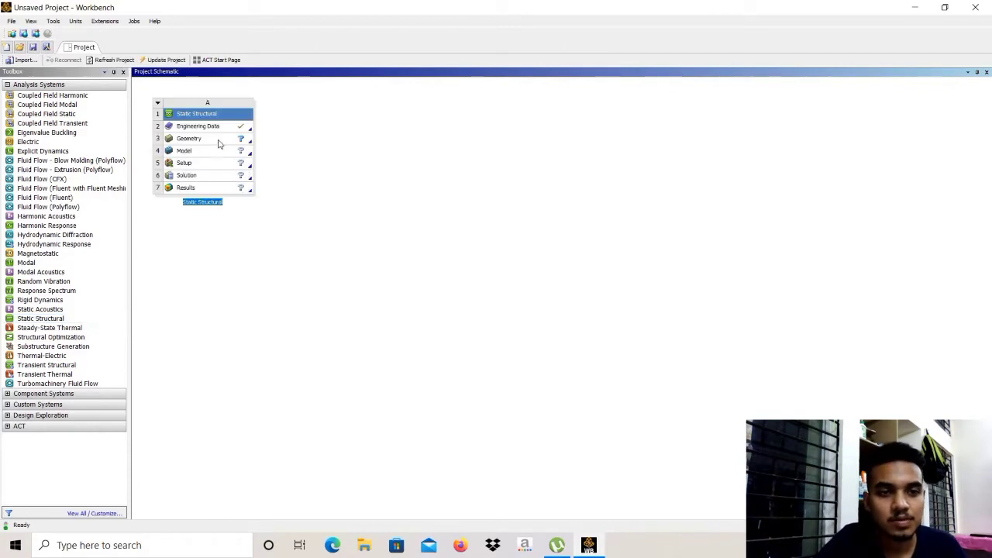
{"action": "left_click", "coordinate": [219, 144]}
{"action": "right_click", "coordinate": [219, 143]}
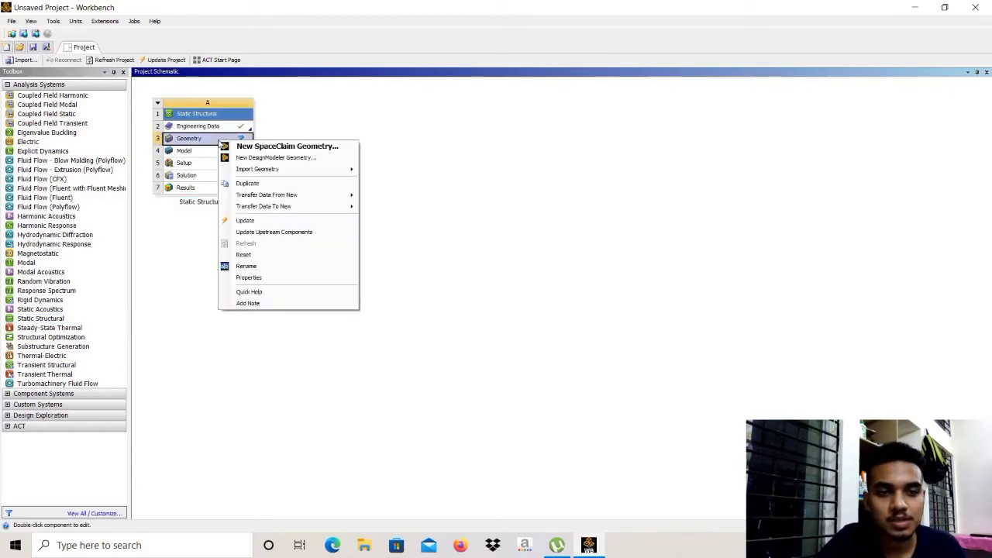
{"action": "left_click", "coordinate": [266, 158]}
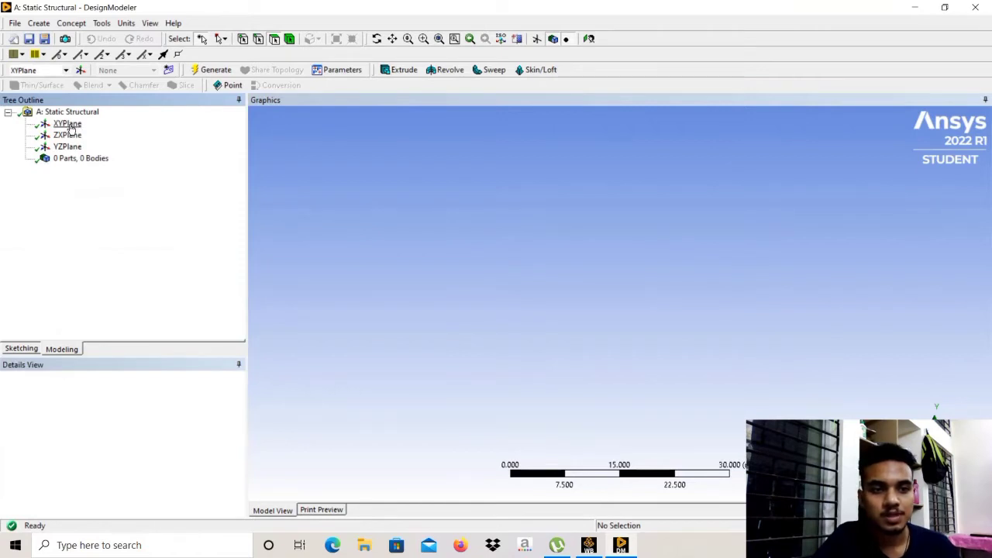
Sketch a closed L-shaped polyline on the XY plane from the origin, about 50 mm wide and 52 mm tall, with the upright leg at the far end
{"action": "left_click", "coordinate": [68, 124]}
{"action": "left_click", "coordinate": [536, 39]}
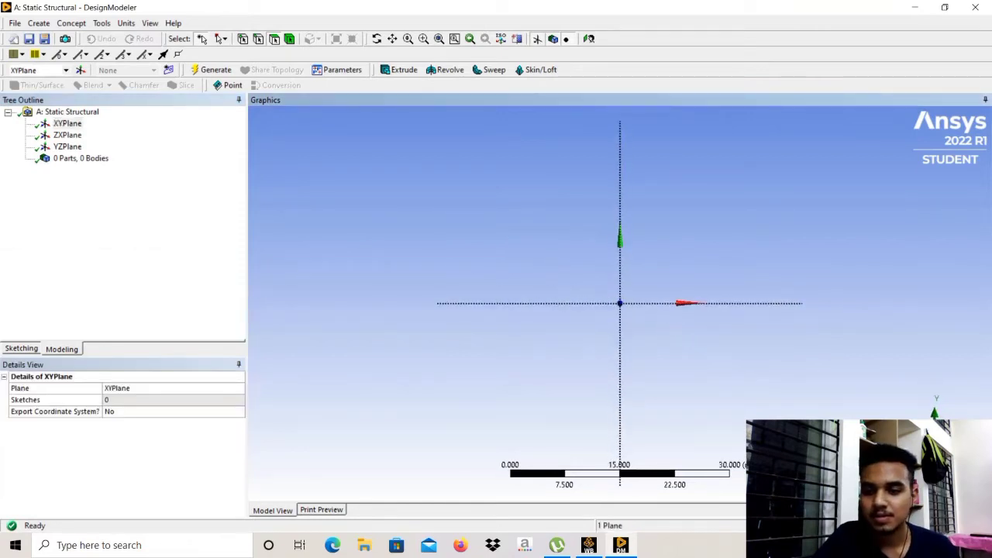
{"action": "left_click", "coordinate": [23, 348]}
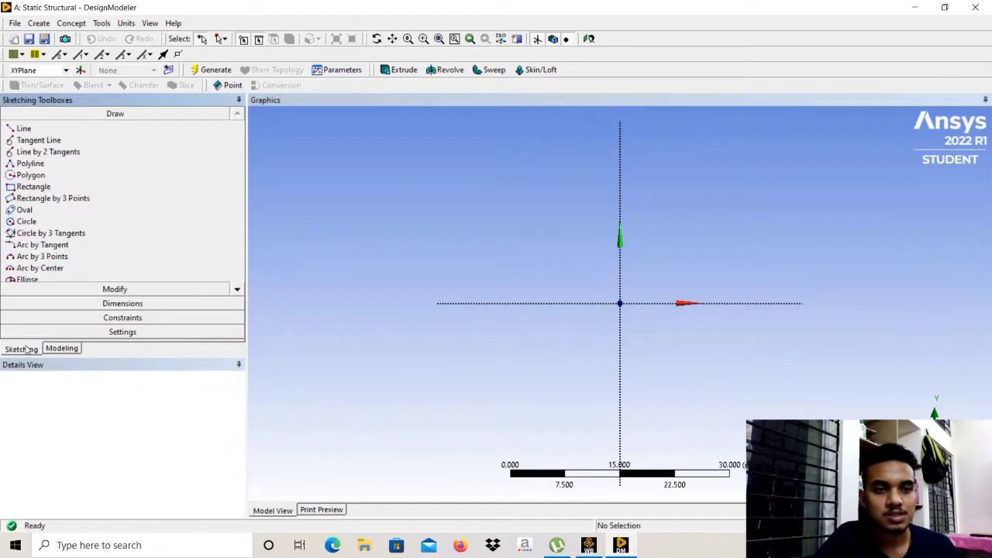
{"action": "left_click", "coordinate": [68, 165]}
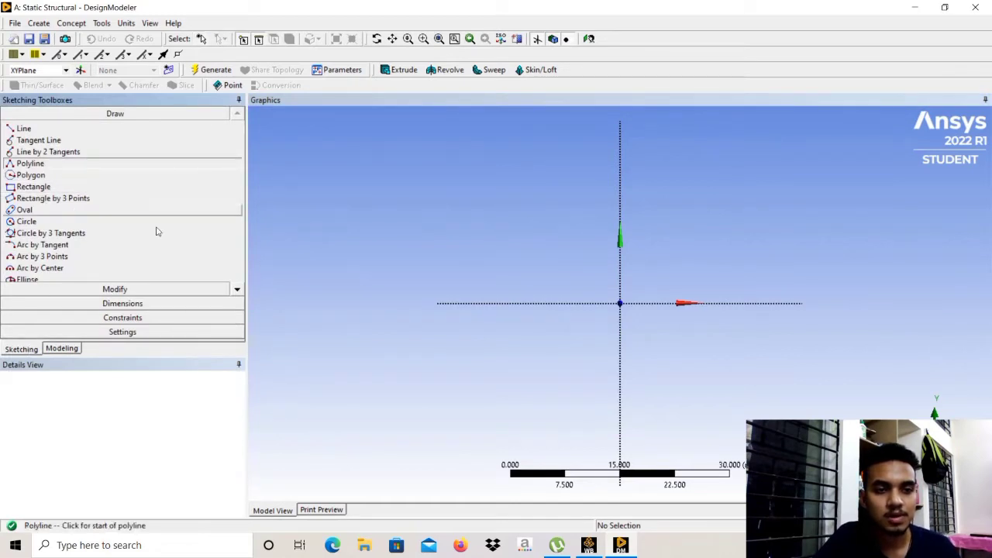
{"action": "left_click", "coordinate": [620, 302]}
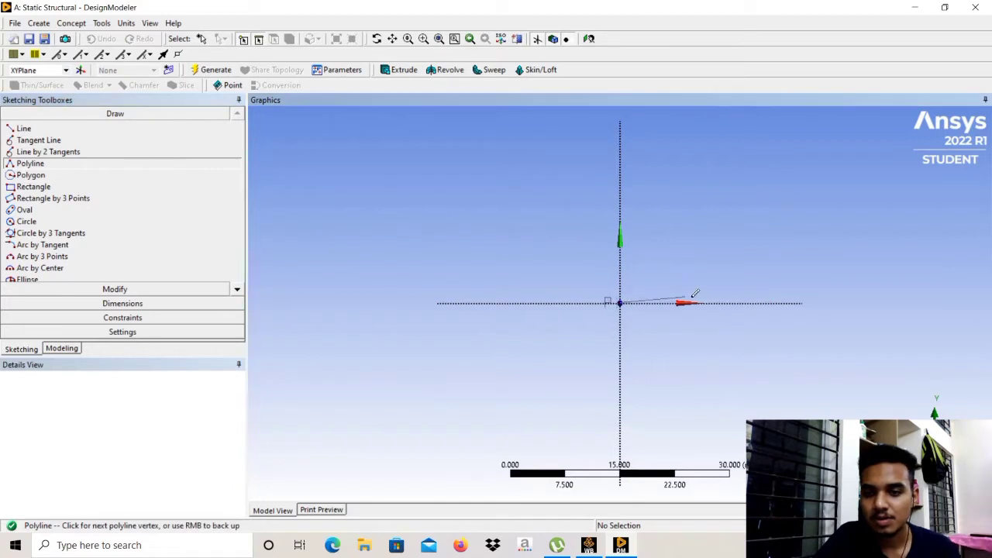
{"action": "left_click", "coordinate": [805, 302]}
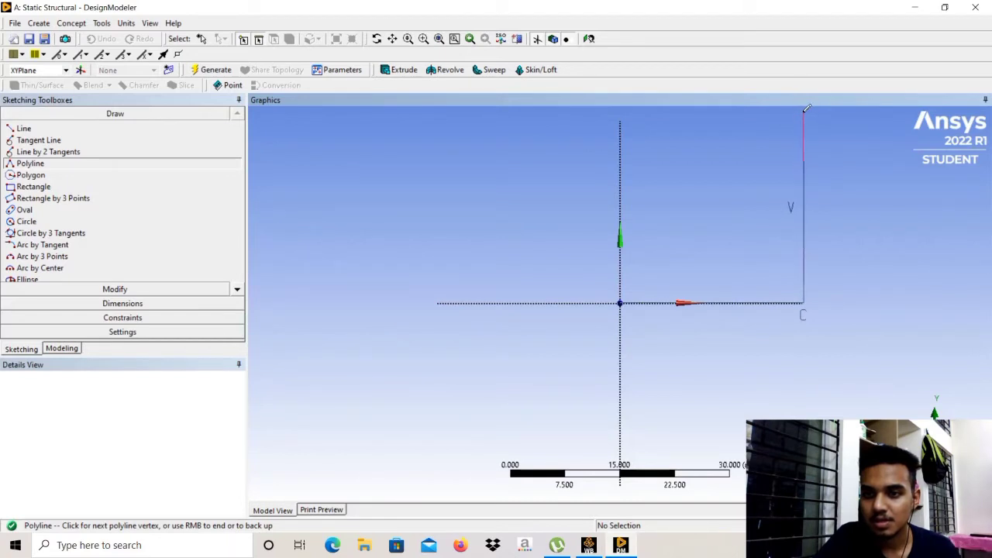
{"action": "left_click", "coordinate": [803, 113]}
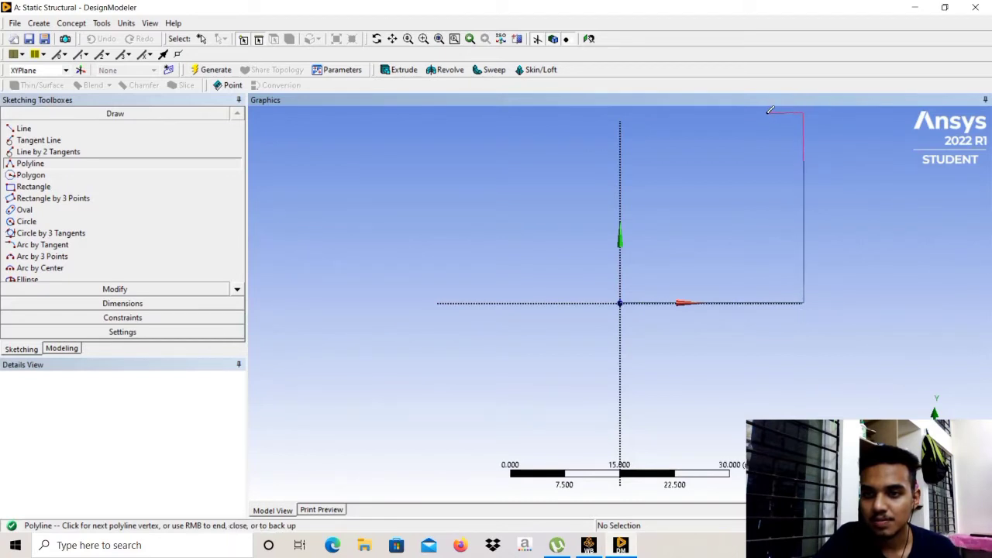
{"action": "left_click", "coordinate": [763, 115]}
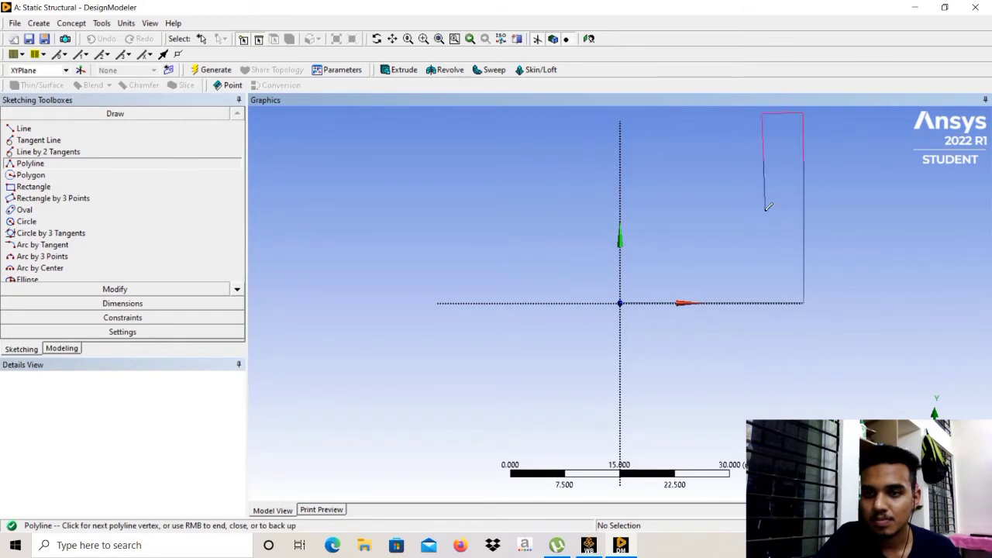
{"action": "left_click", "coordinate": [763, 270]}
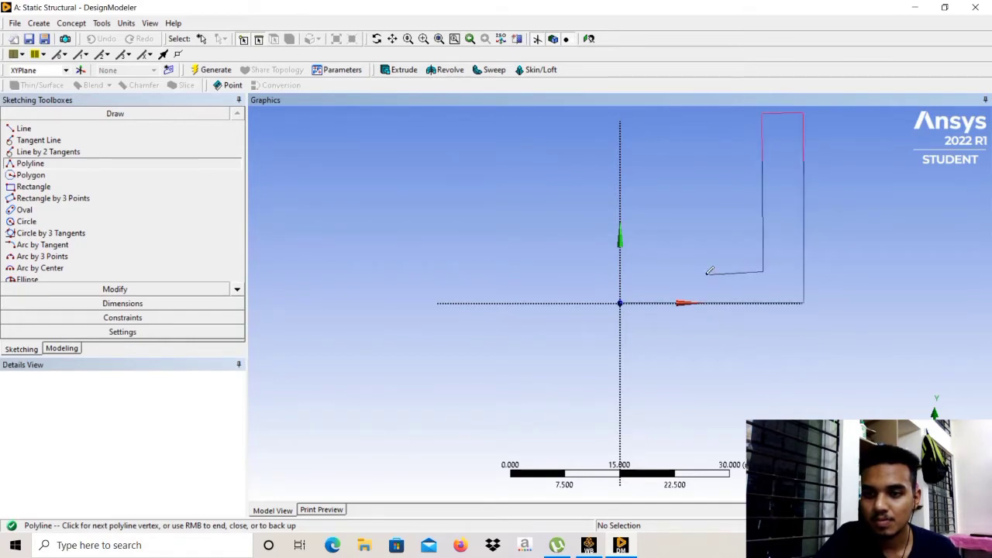
{"action": "left_click", "coordinate": [620, 269]}
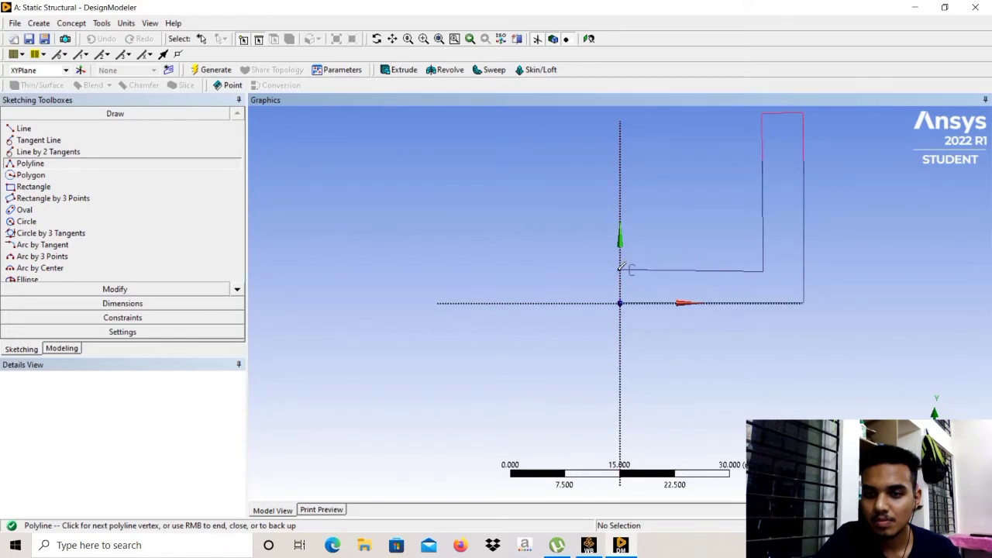
{"action": "right_click", "coordinate": [593, 268]}
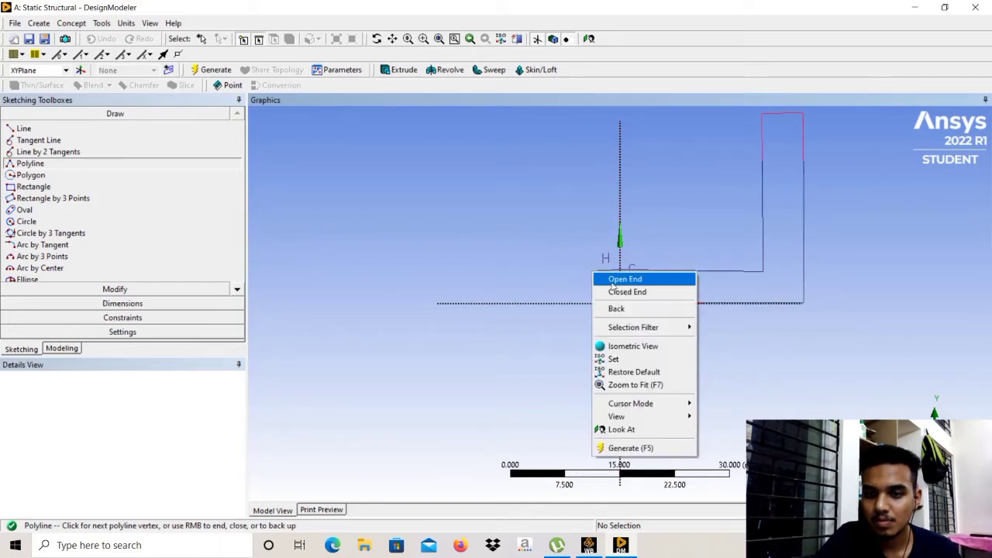
{"action": "left_click", "coordinate": [612, 289]}
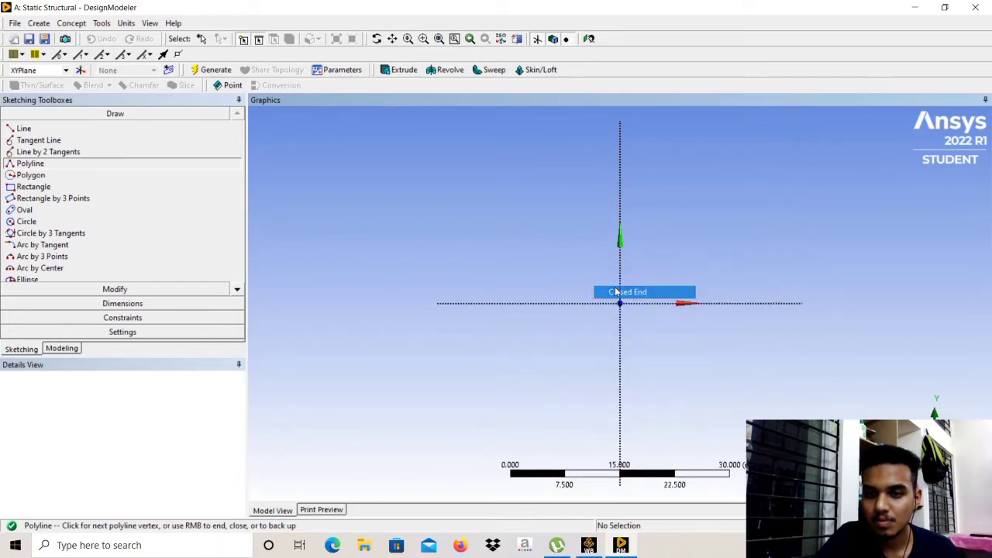
Switch the units to millimetres and dimension the L profile's overall width, overall height and the end thickness of both legs
{"action": "left_click", "coordinate": [126, 22]}
{"action": "left_click", "coordinate": [140, 66]}
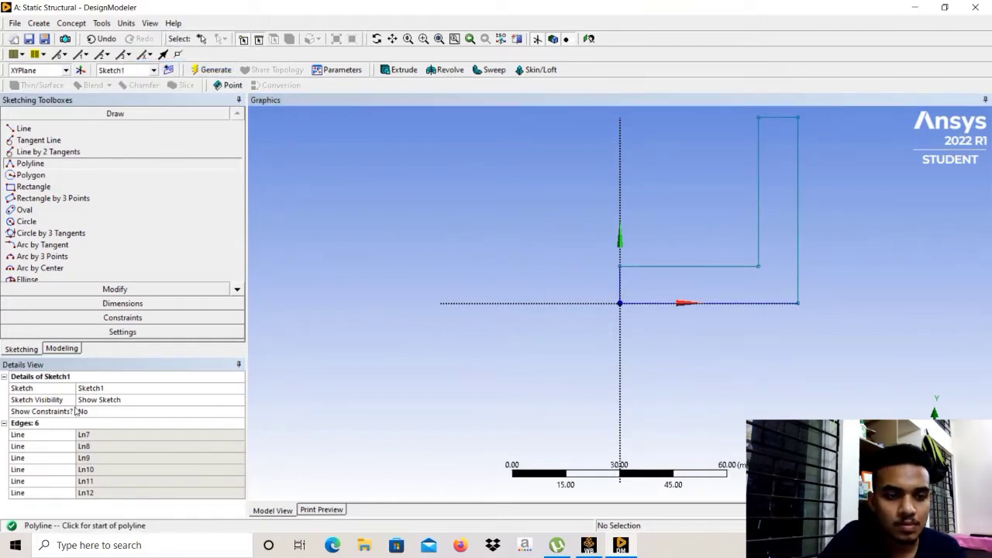
{"action": "left_click", "coordinate": [122, 304]}
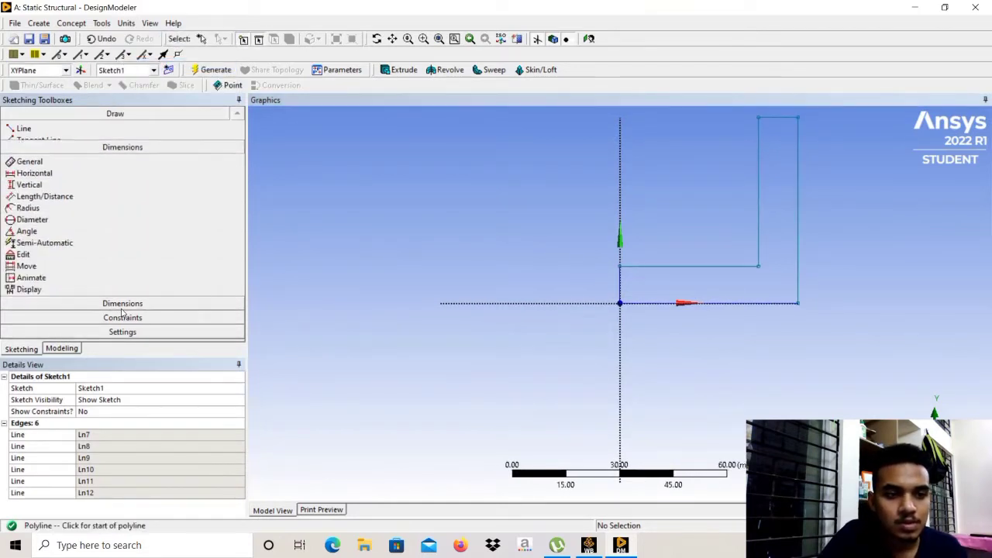
{"action": "left_click", "coordinate": [749, 310]}
{"action": "left_click", "coordinate": [748, 326]}
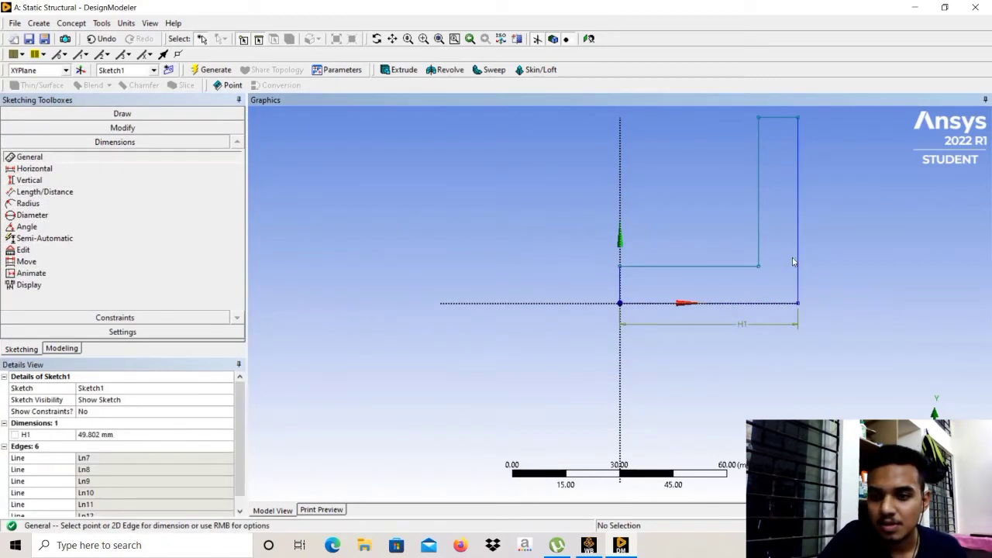
{"action": "left_click", "coordinate": [797, 257]}
{"action": "left_click", "coordinate": [820, 262]}
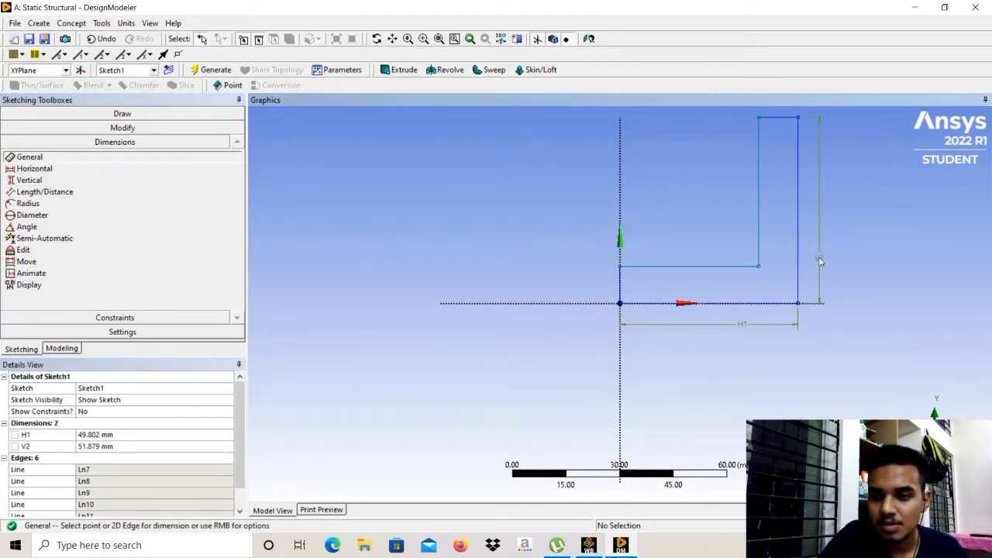
{"action": "left_click", "coordinate": [771, 119]}
{"action": "left_click", "coordinate": [777, 113]}
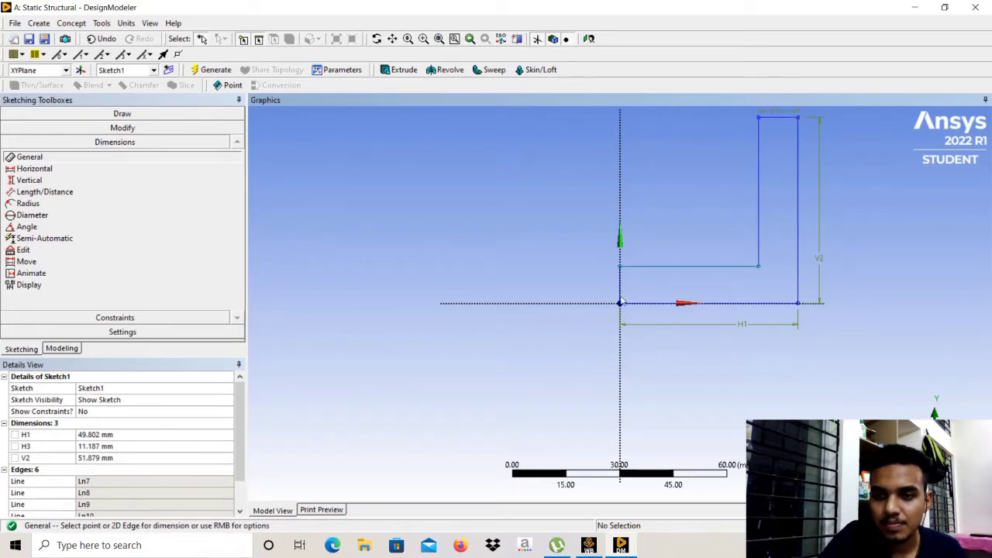
{"action": "left_click", "coordinate": [621, 290]}
{"action": "left_click", "coordinate": [602, 288]}
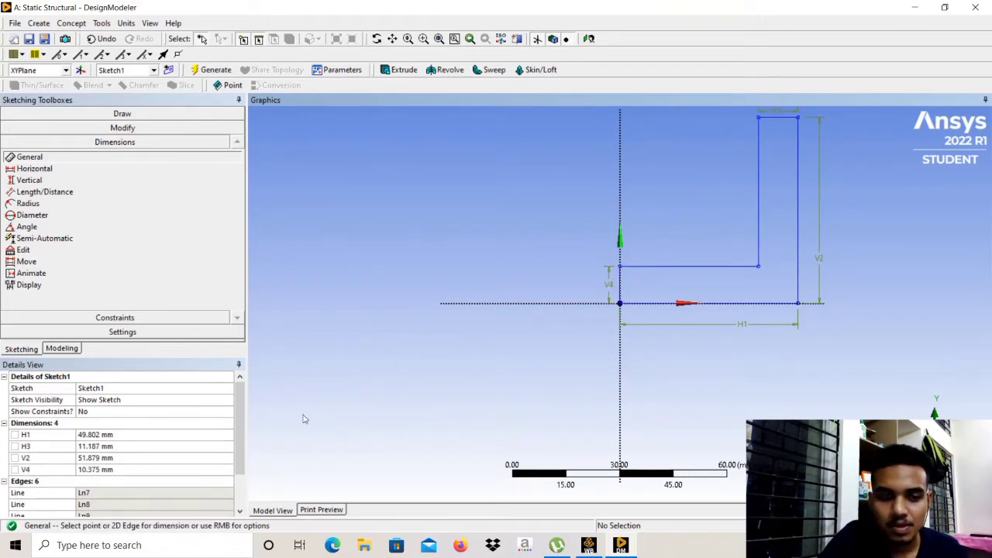
Set the L profile's overall width to 50 mm and the upright leg's thickness to 10 mm
{"action": "left_click", "coordinate": [169, 433]}
{"action": "key", "text": "BackSpace"}
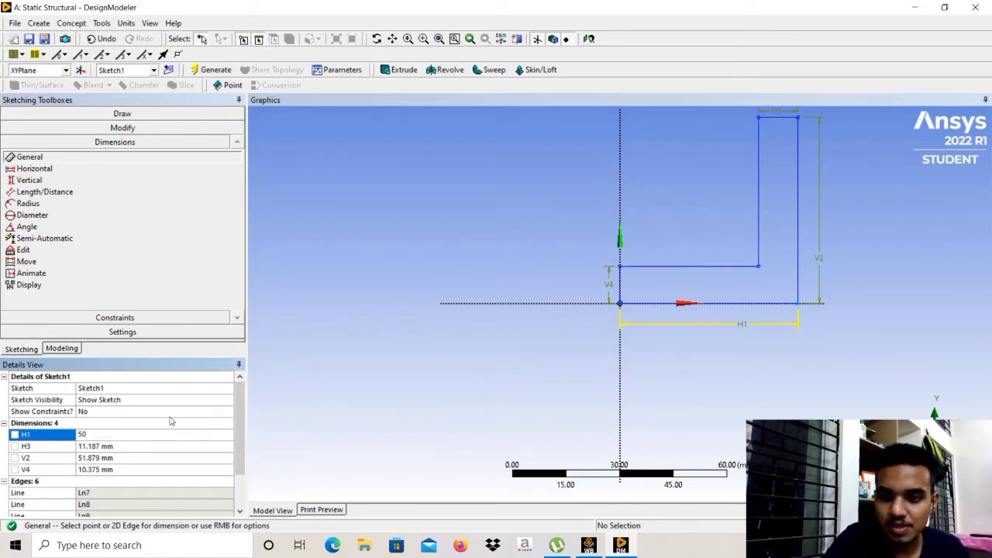
{"action": "key", "text": "Return"}
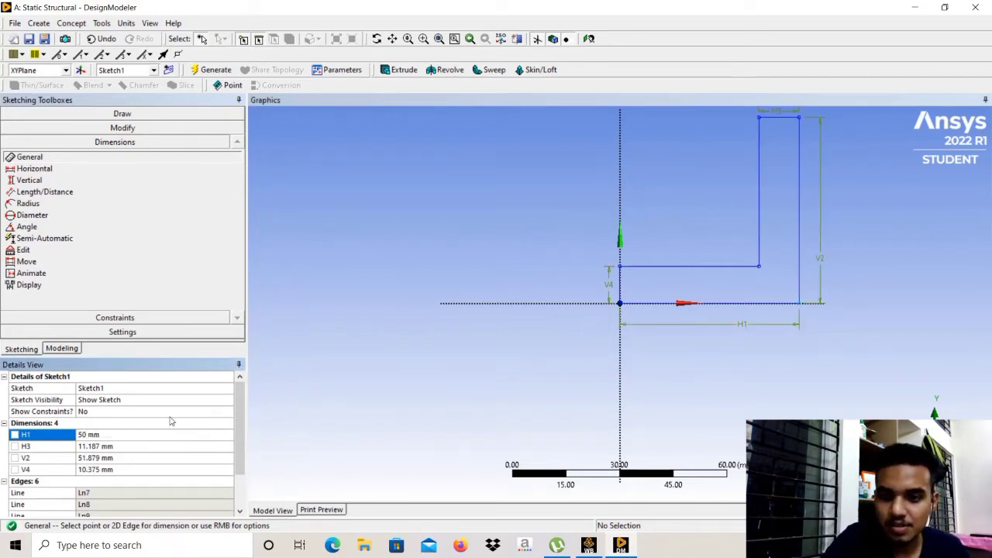
{"action": "left_click", "coordinate": [126, 447]}
{"action": "key", "text": "BackSpace"}
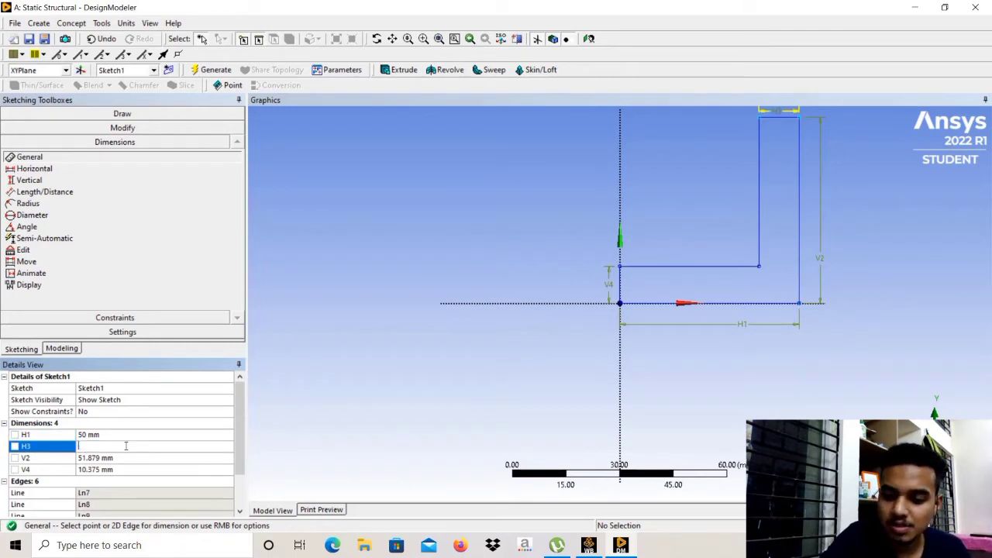
{"action": "key", "text": "Return"}
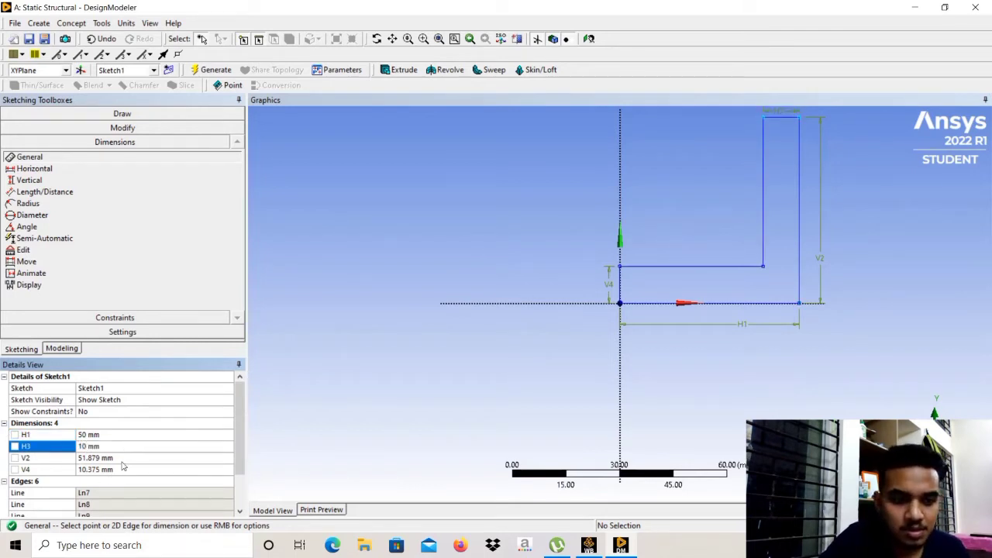
Set the L profile's overall height to 100 mm and the horizontal leg's thickness to 10 mm
{"action": "left_click", "coordinate": [122, 460]}
{"action": "key", "text": "BackSpace"}
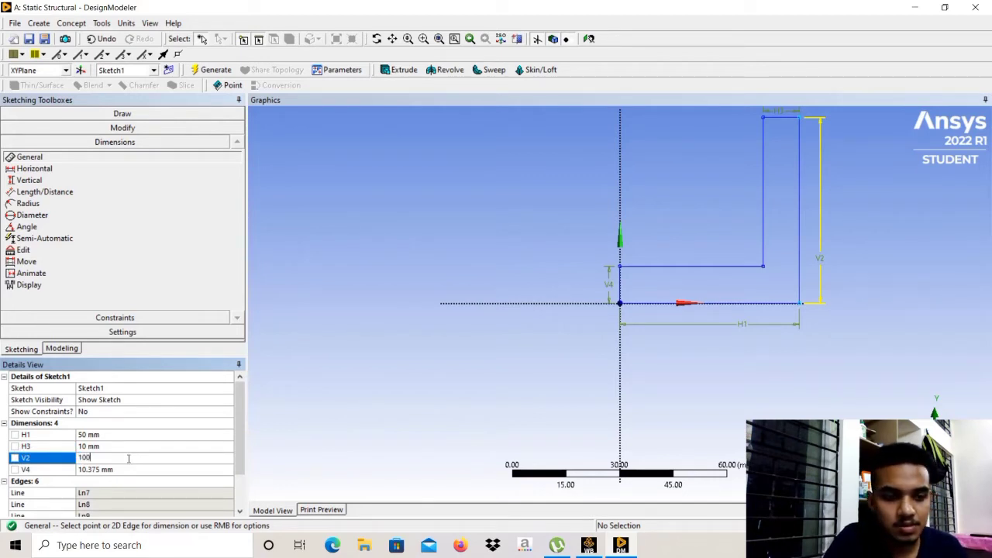
{"action": "key", "text": "Return"}
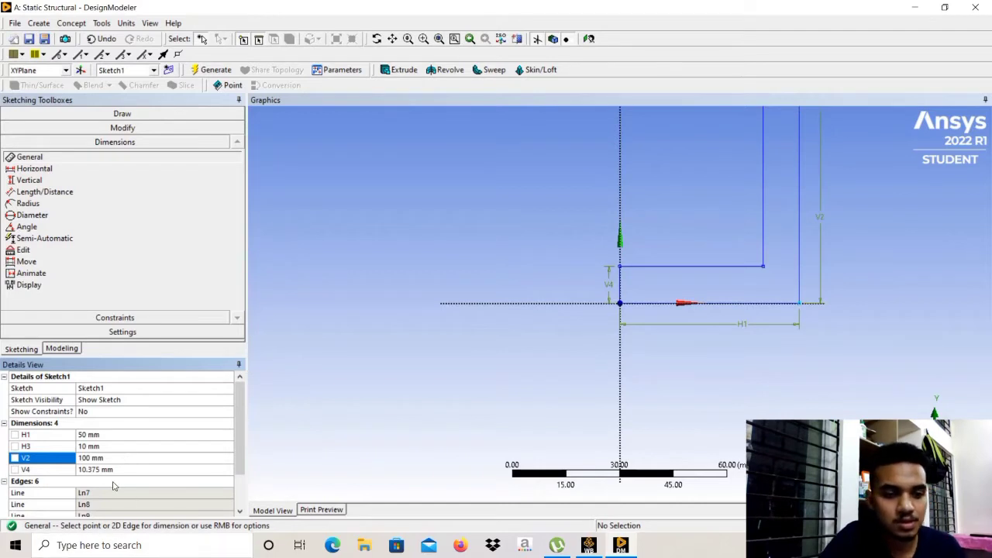
{"action": "left_click", "coordinate": [137, 470]}
{"action": "key", "text": "BackSpace"}
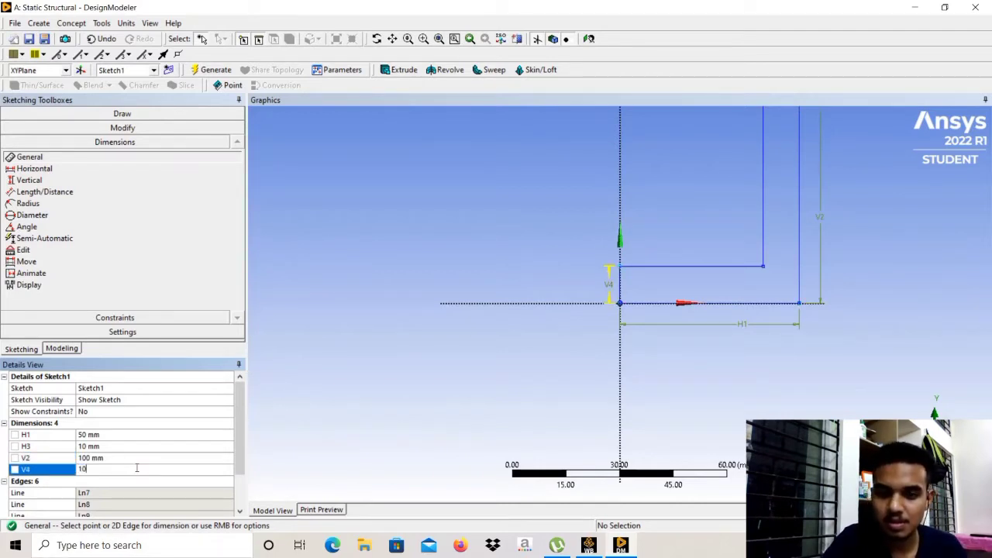
{"action": "type", "text": "10"}
{"action": "key", "text": "Return"}
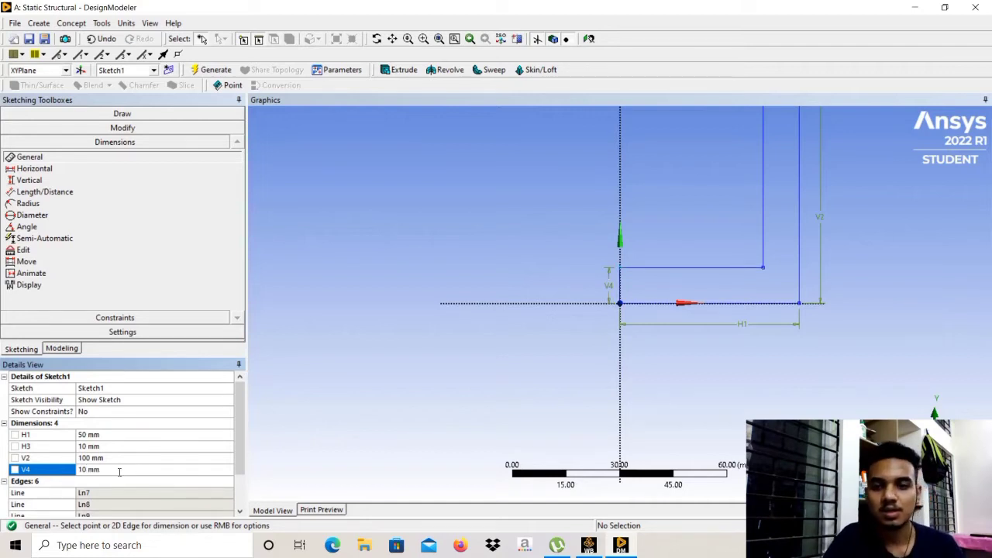
Fillet the inner corner of the L profile with a 10 mm radius
{"action": "scroll", "coordinate": [434, 174], "scroll_direction": "down", "scroll_amount": 4}
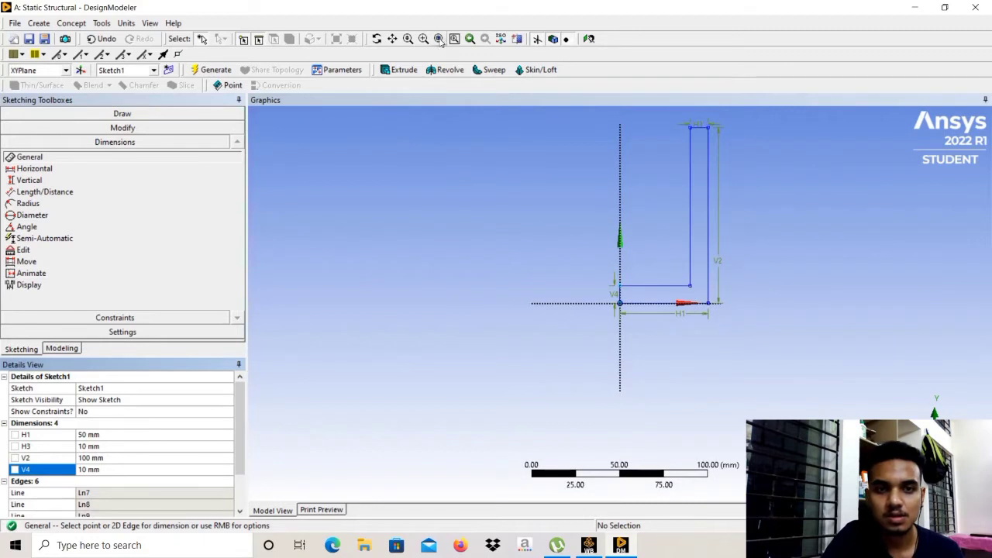
{"action": "left_click", "coordinate": [424, 39]}
{"action": "mouse_move", "coordinate": [576, 122]}
{"action": "left_mouse_down"}
{"action": "mouse_move", "coordinate": [669, 253]}
{"action": "mouse_move", "coordinate": [759, 310]}
{"action": "mouse_move", "coordinate": [756, 323]}
{"action": "left_mouse_up"}
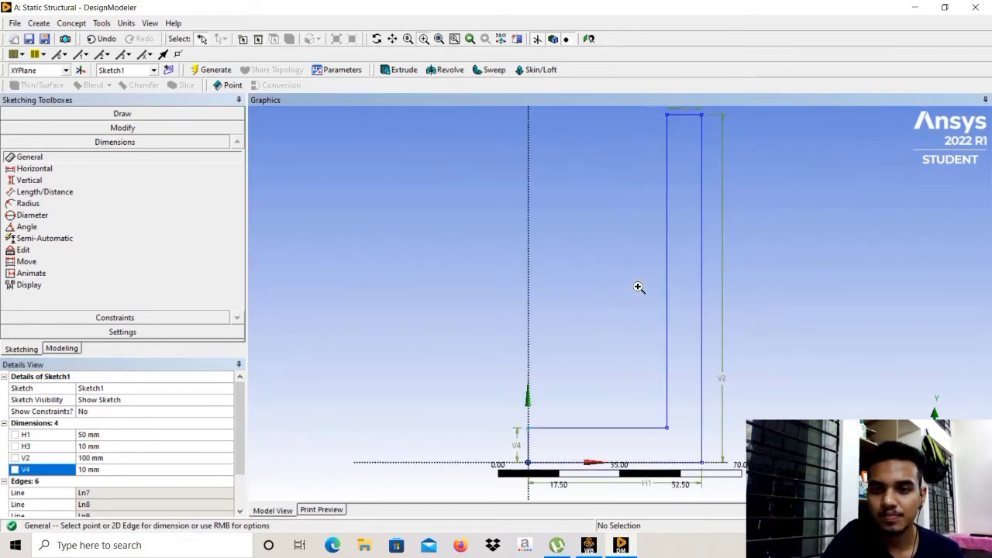
{"action": "scroll", "coordinate": [635, 286], "scroll_direction": "down", "scroll_amount": 2}
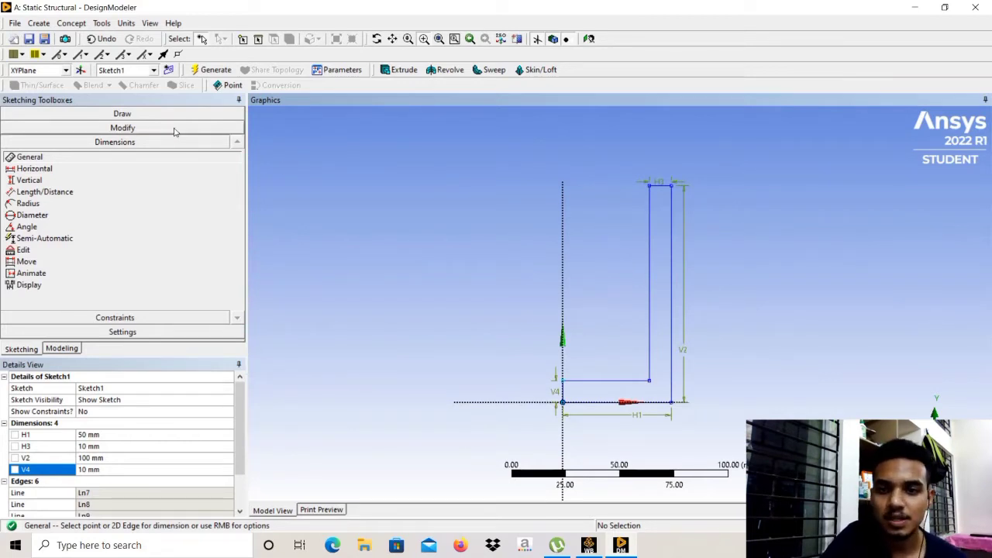
{"action": "left_click", "coordinate": [175, 130]}
{"action": "left_click", "coordinate": [115, 144]}
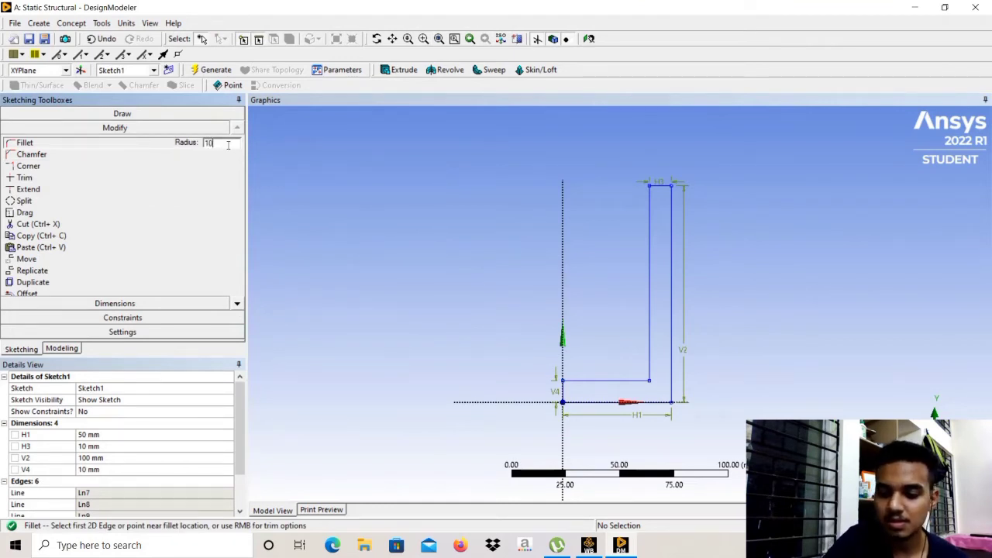
{"action": "left_click", "coordinate": [650, 381]}
Fillet the outer corner of the L profile with a 20 mm radius
{"action": "left_click", "coordinate": [232, 144]}
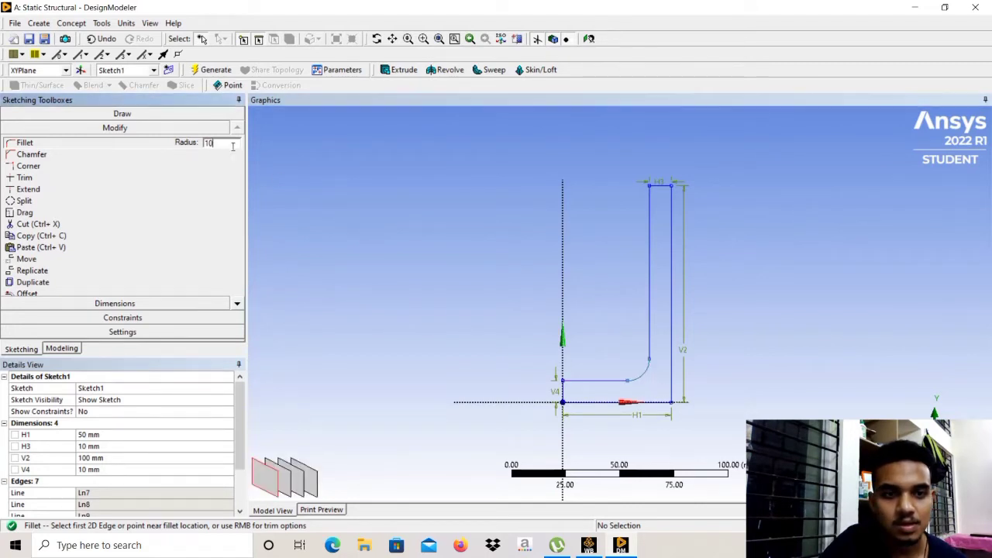
{"action": "key", "text": "BackSpace"}
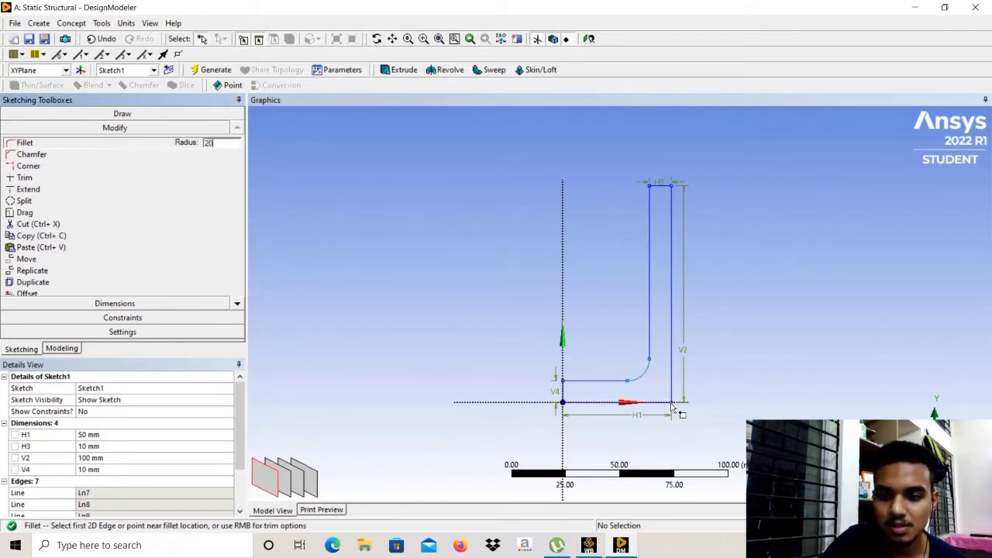
{"action": "left_click", "coordinate": [671, 406]}
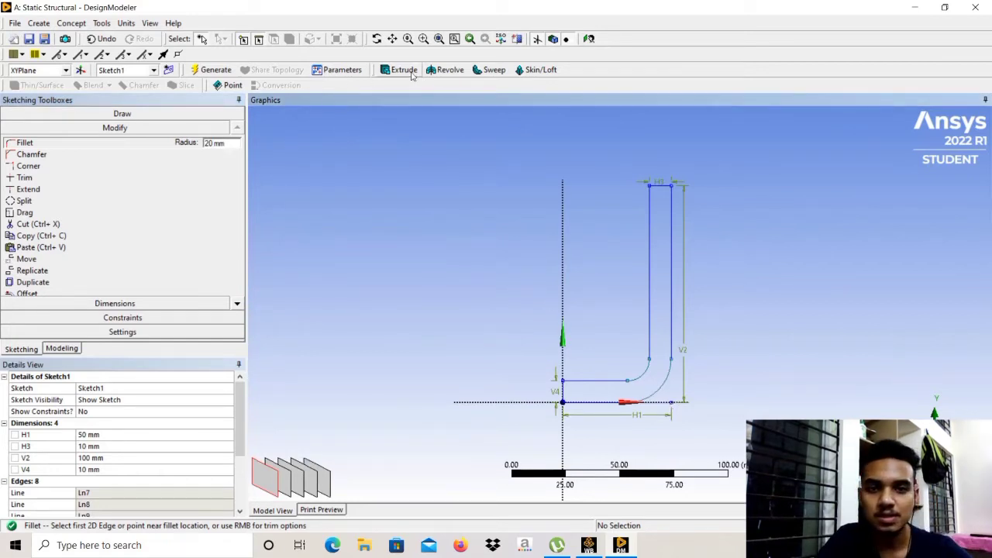
Extrude the filleted L profile as added material, Both - Symmetric, with a fixed depth of 30 mm
{"action": "left_click", "coordinate": [403, 70]}
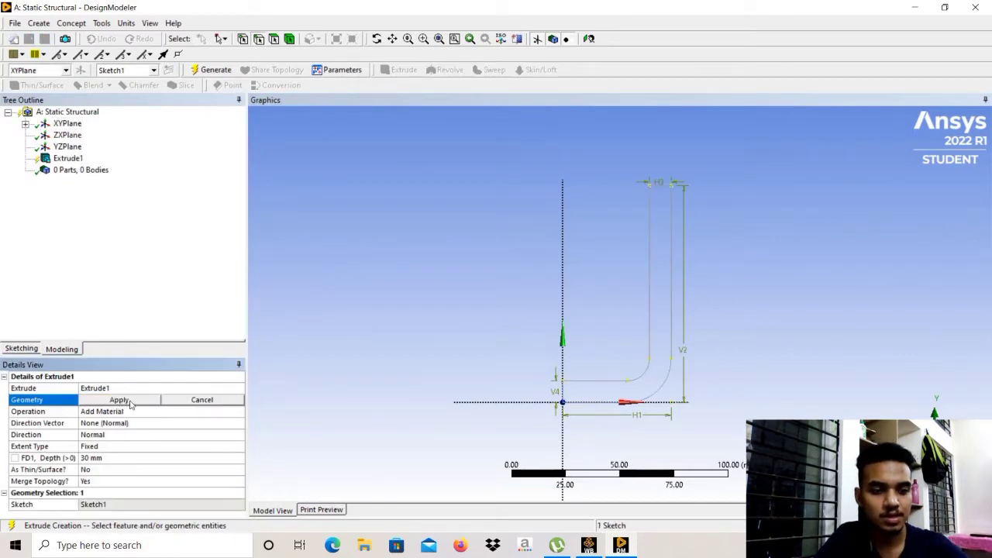
{"action": "left_click", "coordinate": [119, 400]}
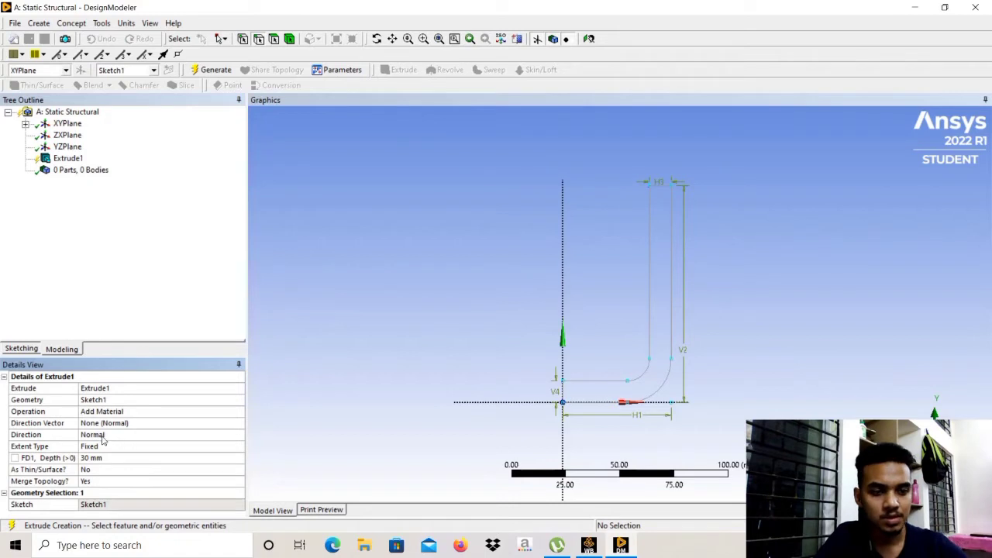
{"action": "left_click", "coordinate": [140, 438]}
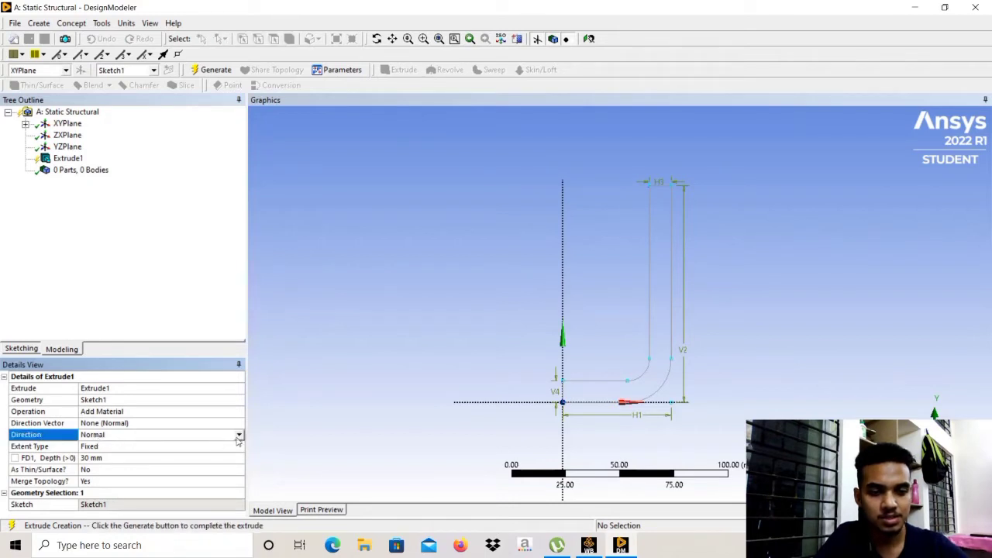
{"action": "left_click", "coordinate": [238, 436]}
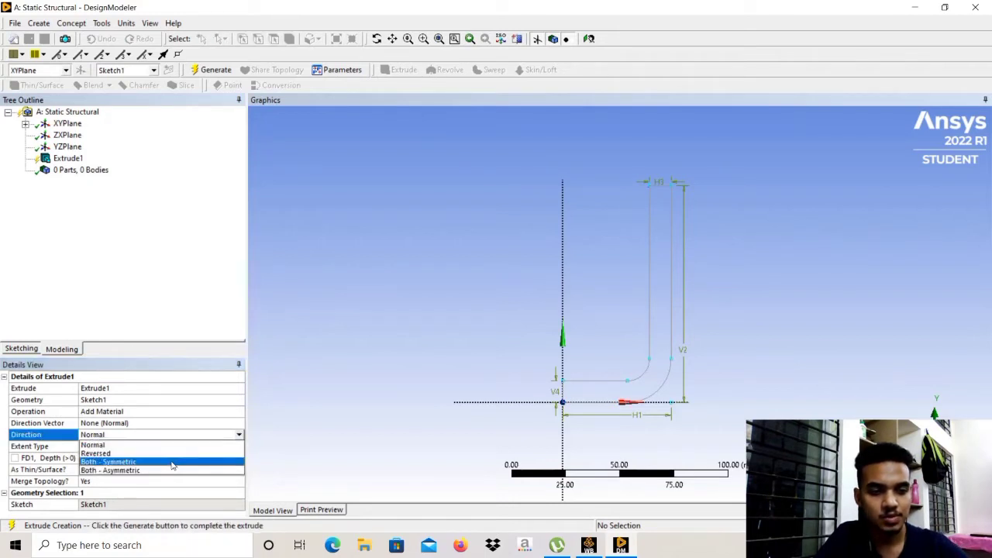
{"action": "left_click", "coordinate": [172, 463]}
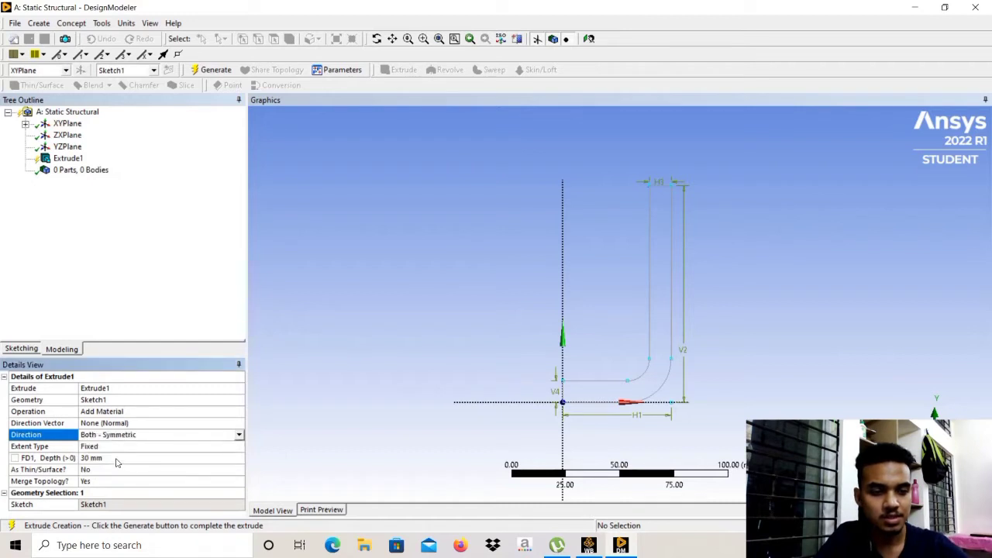
{"action": "left_click", "coordinate": [116, 458]}
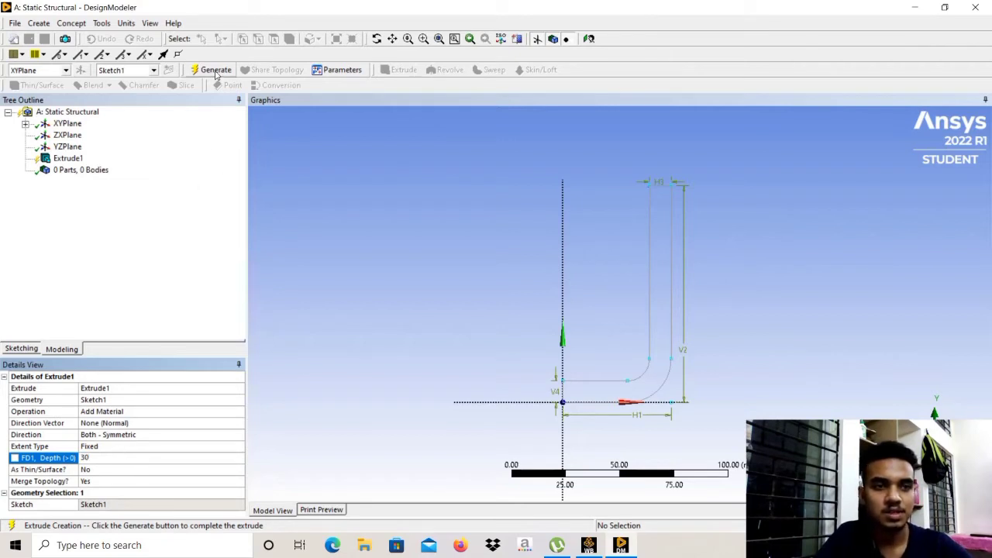
{"action": "left_click", "coordinate": [213, 72]}
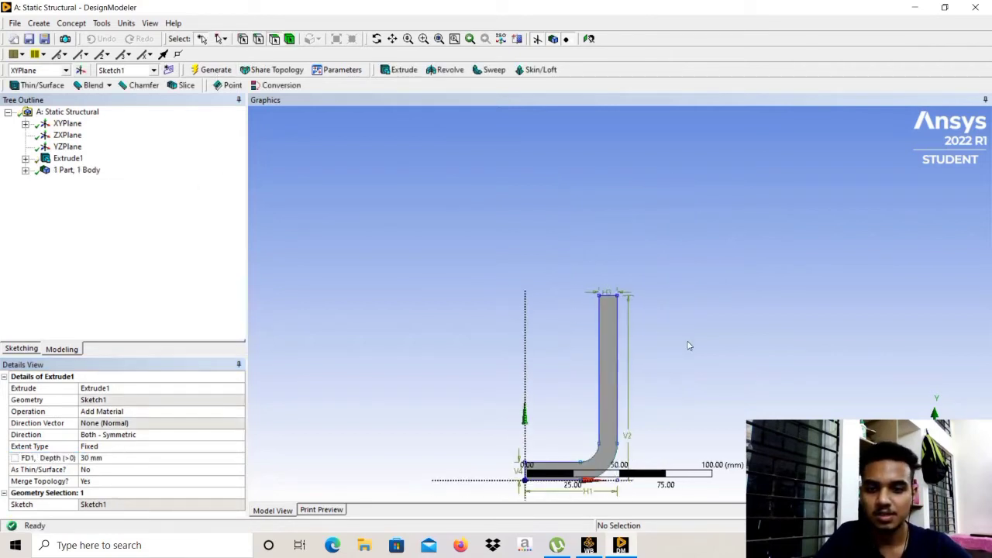
Round the two short top corner edges of the bracket's upright leg with a 30 mm fixed-radius blend
{"action": "left_click", "coordinate": [423, 39]}
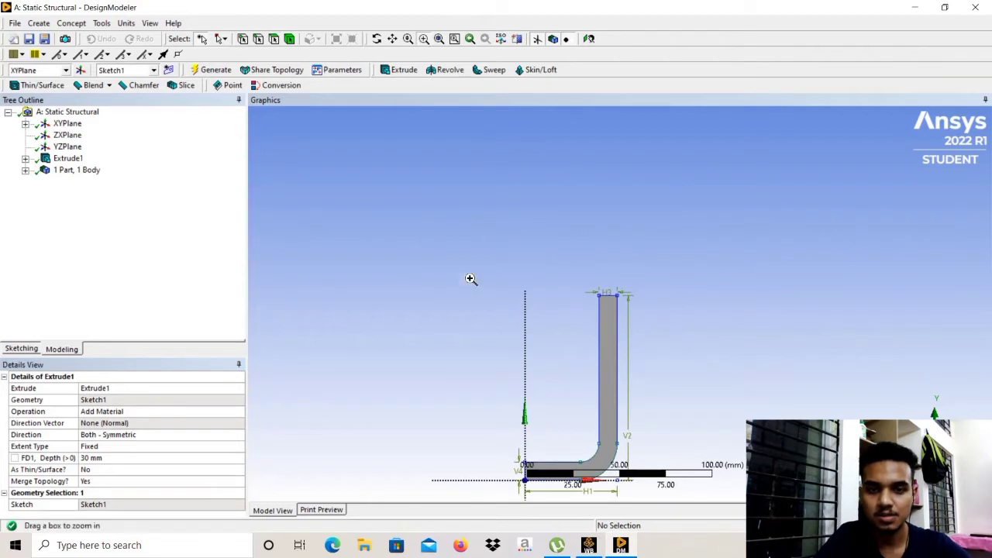
{"action": "mouse_move", "coordinate": [486, 260]}
{"action": "left_mouse_down"}
{"action": "mouse_move", "coordinate": [690, 509]}
{"action": "mouse_move", "coordinate": [668, 485]}
{"action": "mouse_move", "coordinate": [679, 480]}
{"action": "left_mouse_up"}
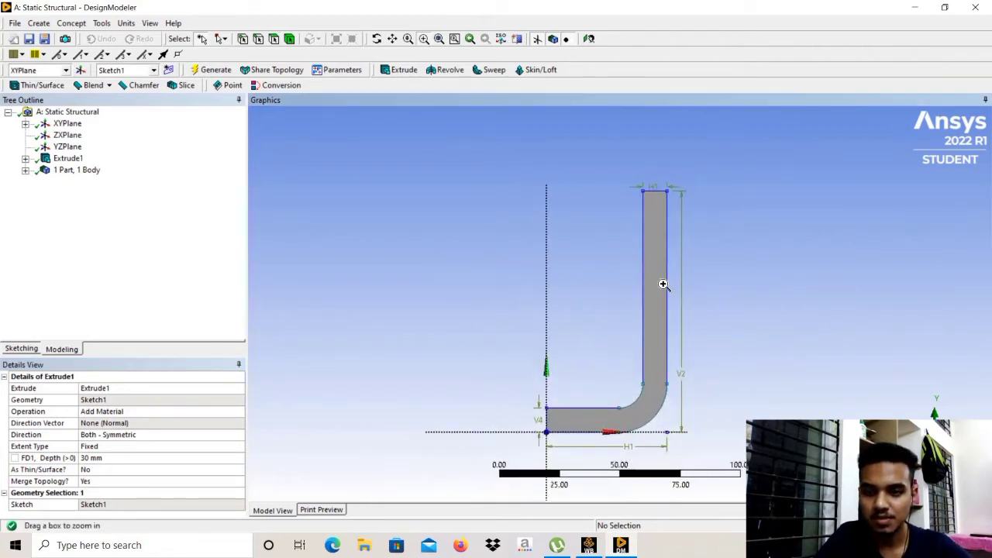
{"action": "left_click", "coordinate": [377, 39]}
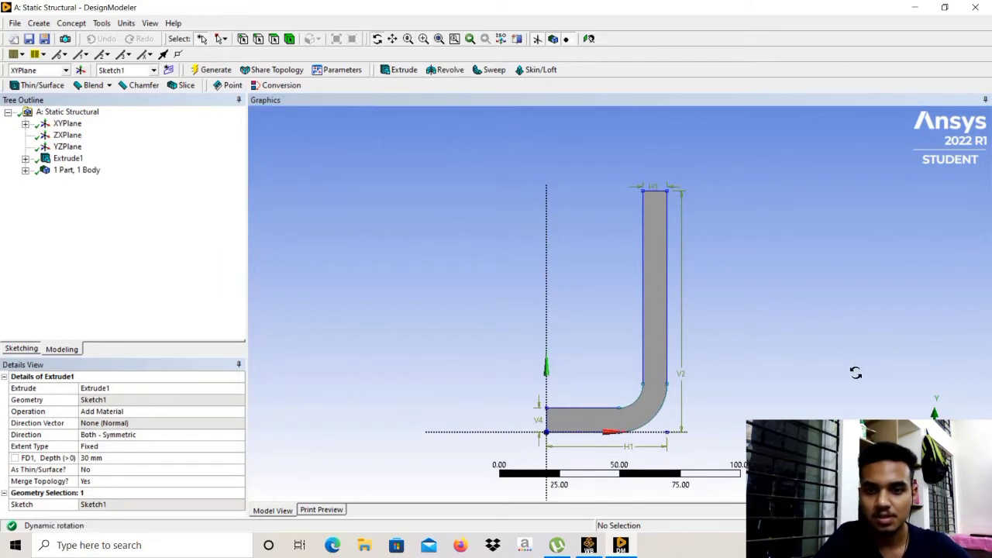
{"action": "left_click_drag", "start_coordinate": [715, 343], "coordinate": [792, 375]}
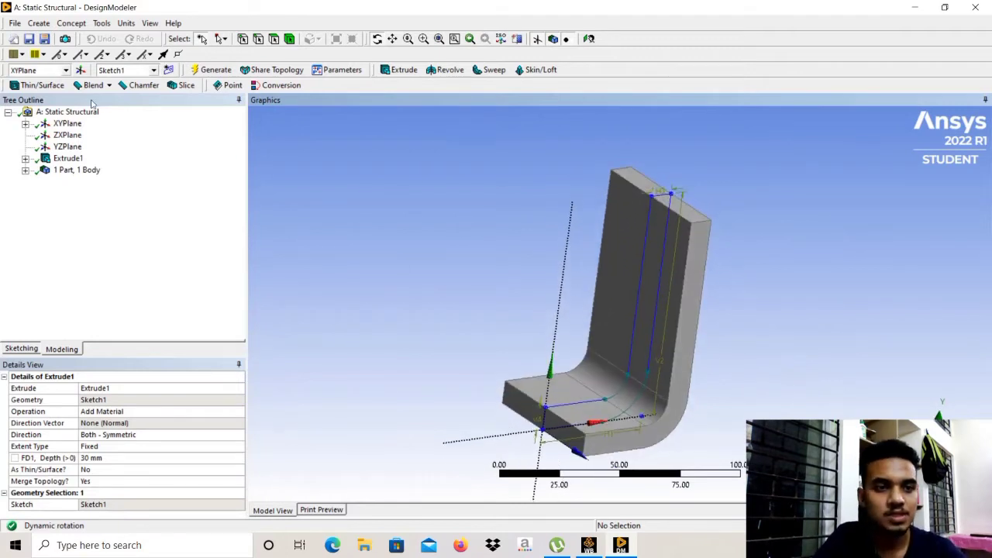
{"action": "left_click", "coordinate": [99, 87]}
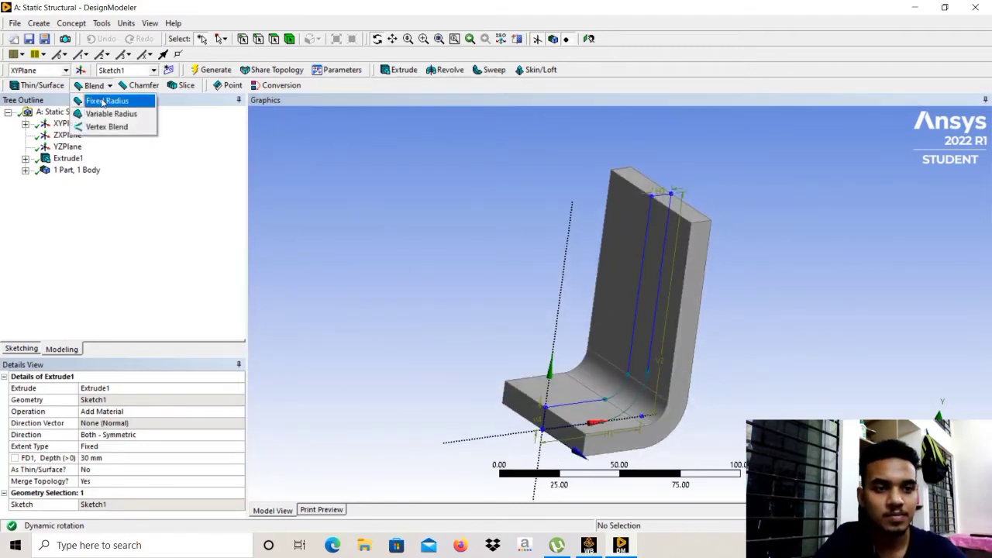
{"action": "left_click", "coordinate": [105, 101]}
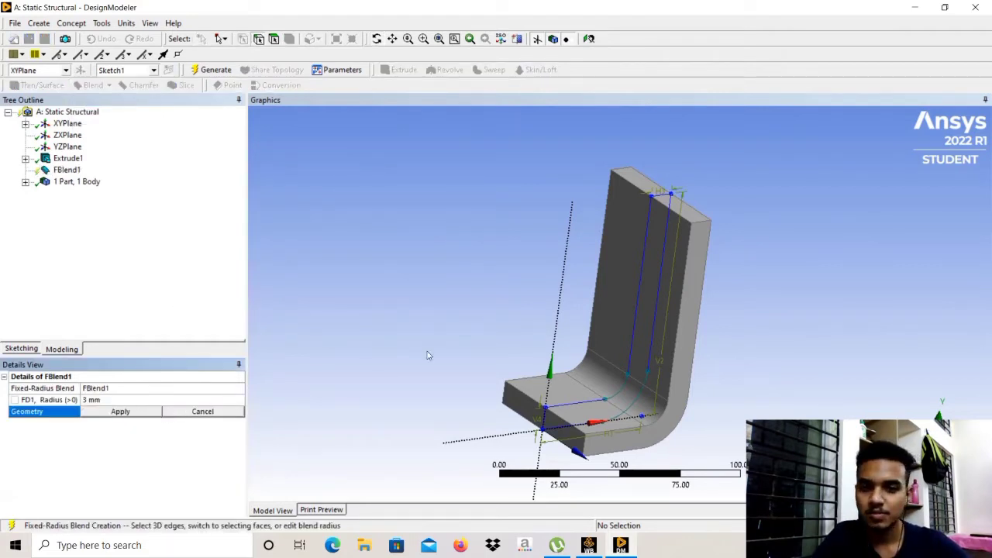
{"action": "left_click", "coordinate": [702, 226]}
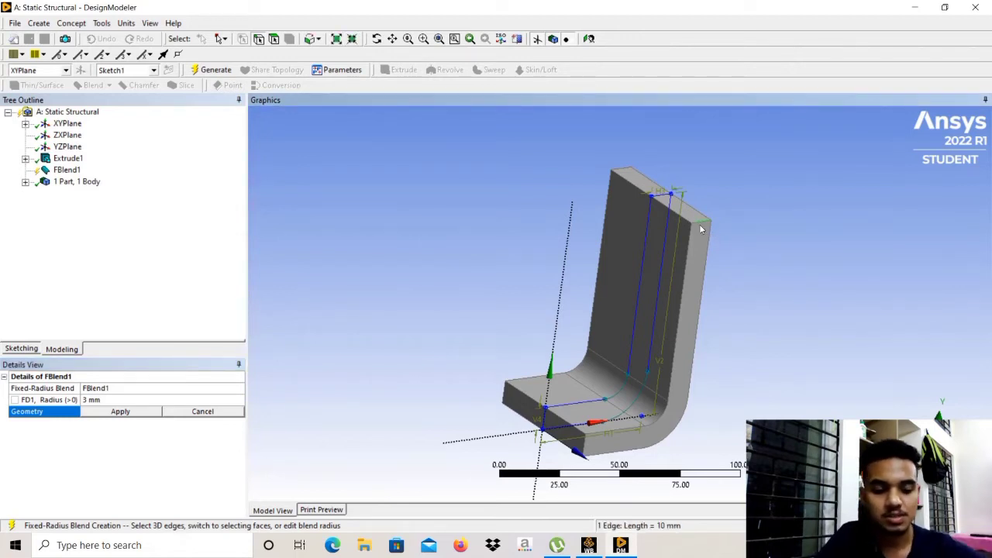
{"action": "left_click", "coordinate": [626, 173], "text": "ctrl"}
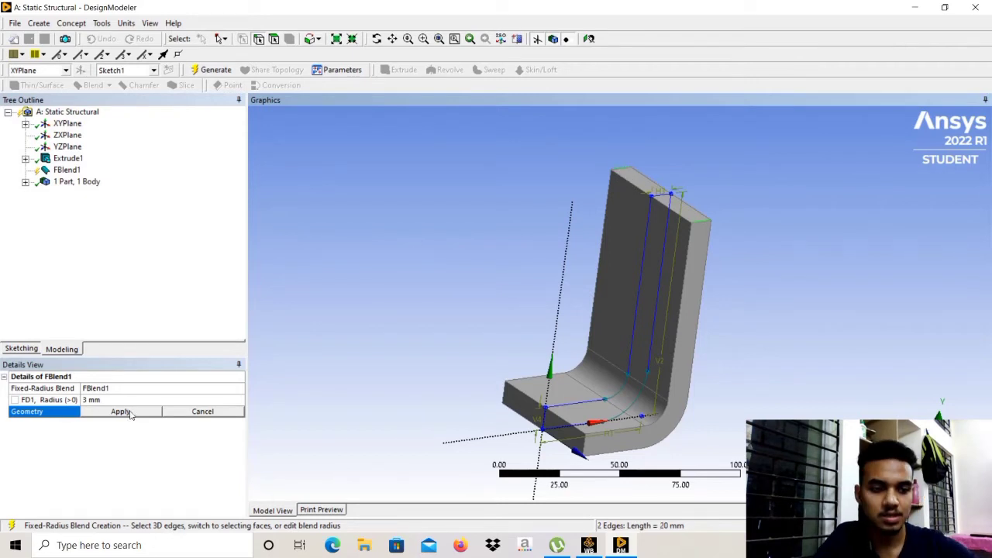
{"action": "left_click", "coordinate": [121, 411]}
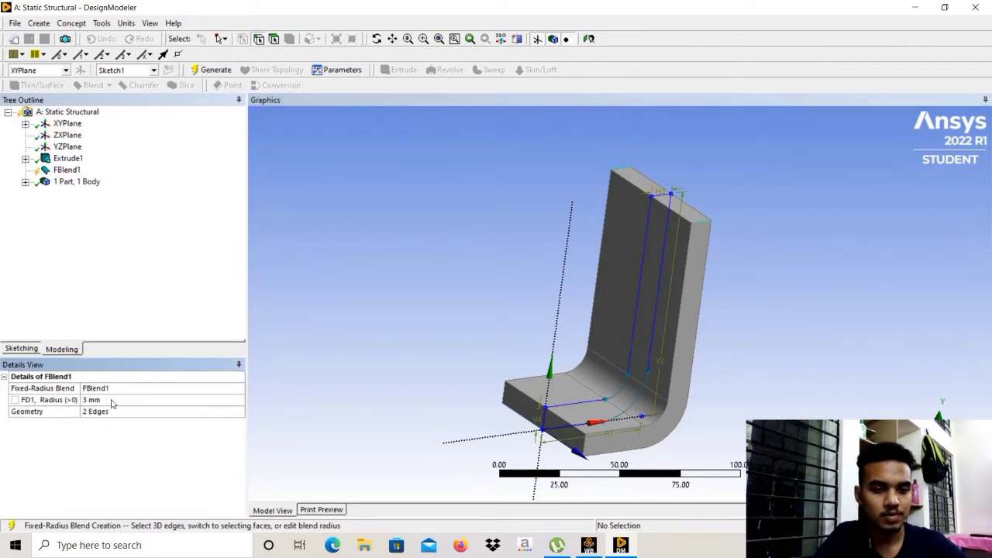
{"action": "left_click", "coordinate": [112, 400]}
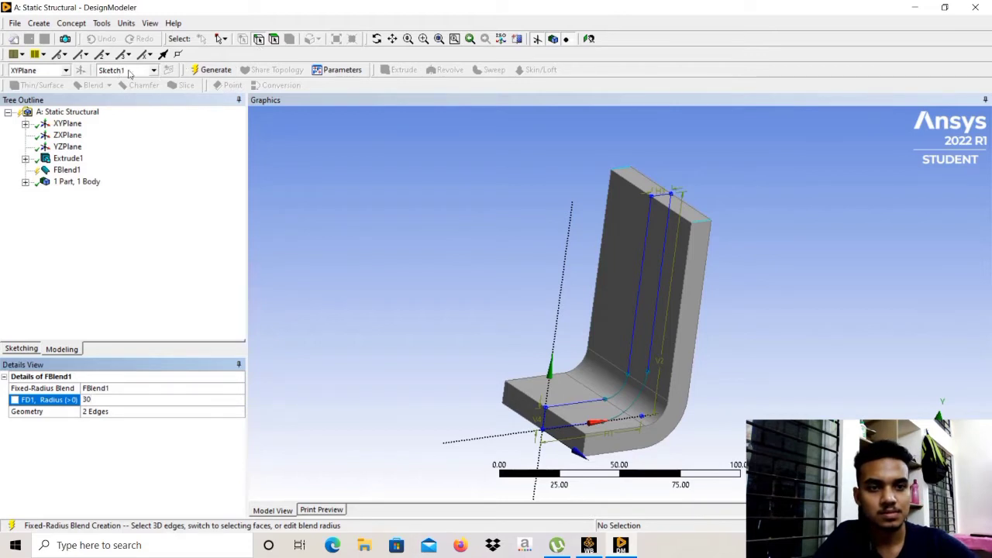
{"action": "left_click", "coordinate": [209, 70]}
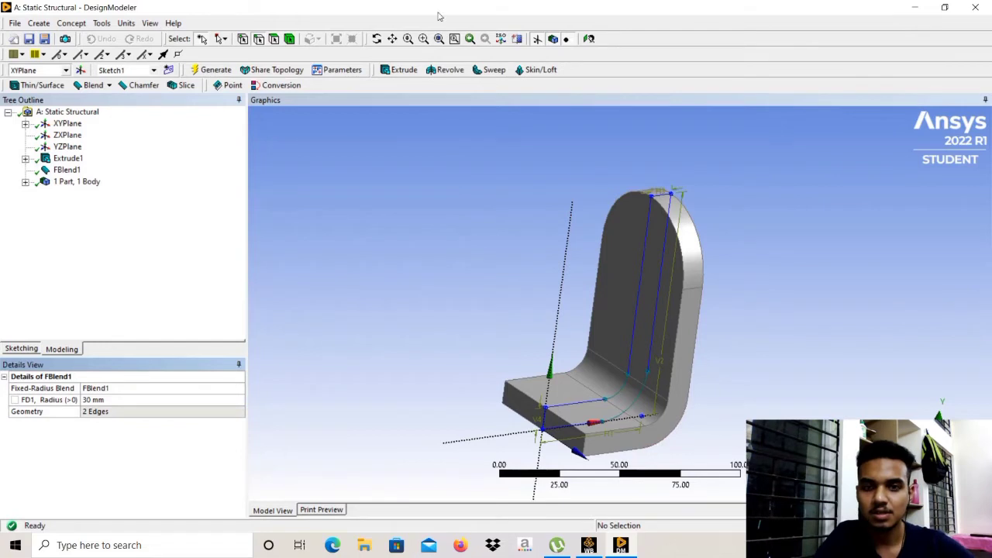
Start a sketch on the inner planar face of the upright leg, viewed face-on
{"action": "left_click", "coordinate": [377, 39]}
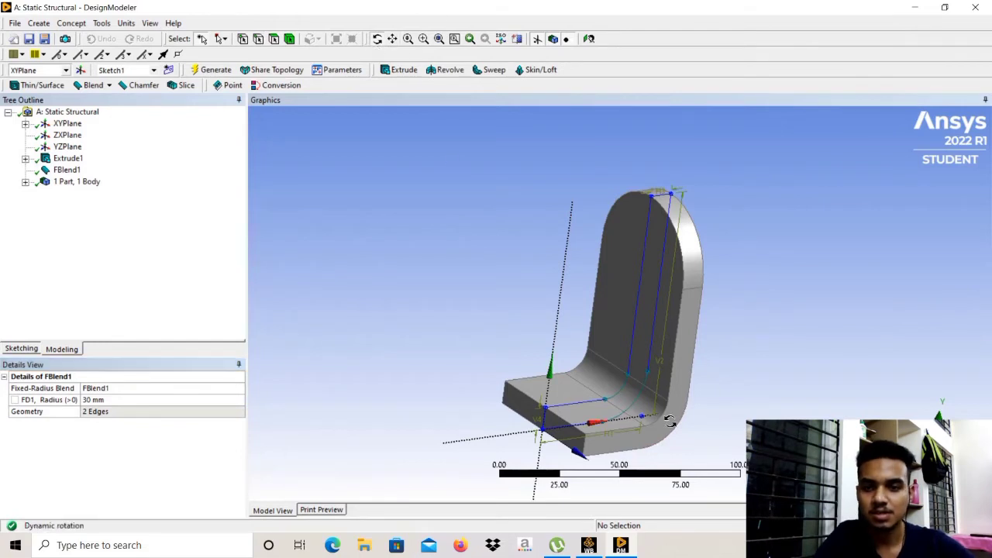
{"action": "mouse_move", "coordinate": [669, 421]}
{"action": "left_mouse_down"}
{"action": "mouse_move", "coordinate": [636, 387]}
{"action": "mouse_move", "coordinate": [697, 364]}
{"action": "mouse_move", "coordinate": [666, 420]}
{"action": "left_mouse_up"}
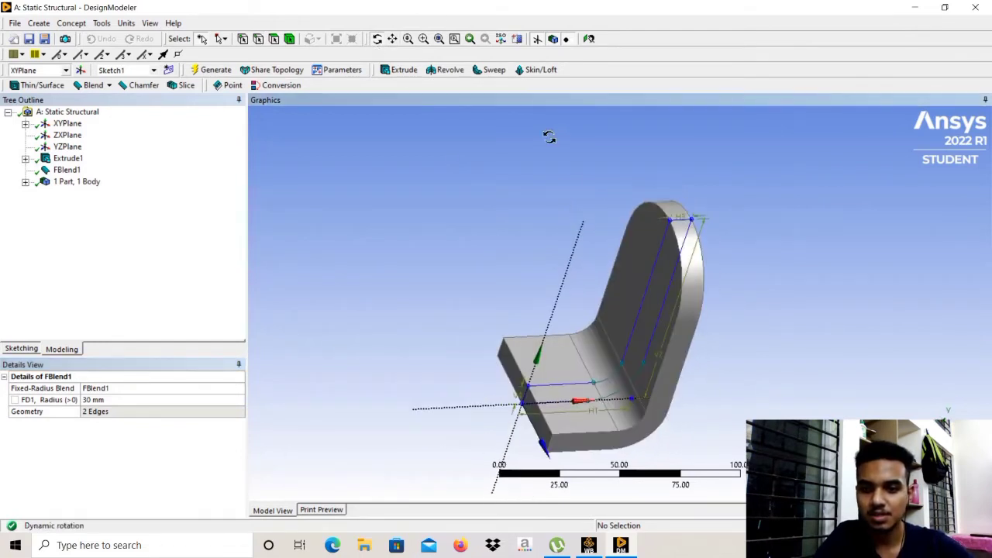
{"action": "left_click_drag", "start_coordinate": [643, 225], "coordinate": [618, 203]}
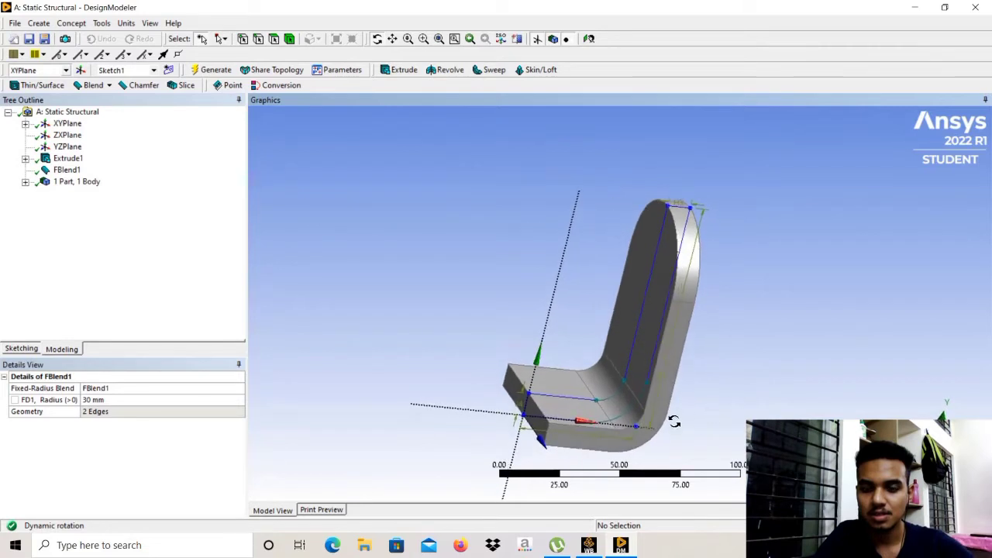
{"action": "left_click_drag", "start_coordinate": [674, 420], "coordinate": [737, 259]}
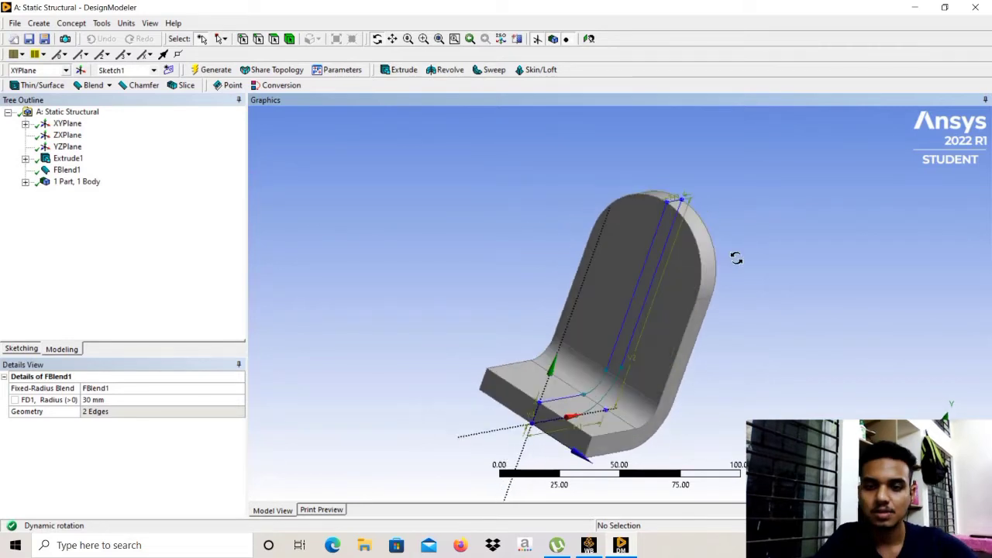
{"action": "left_click", "coordinate": [275, 40]}
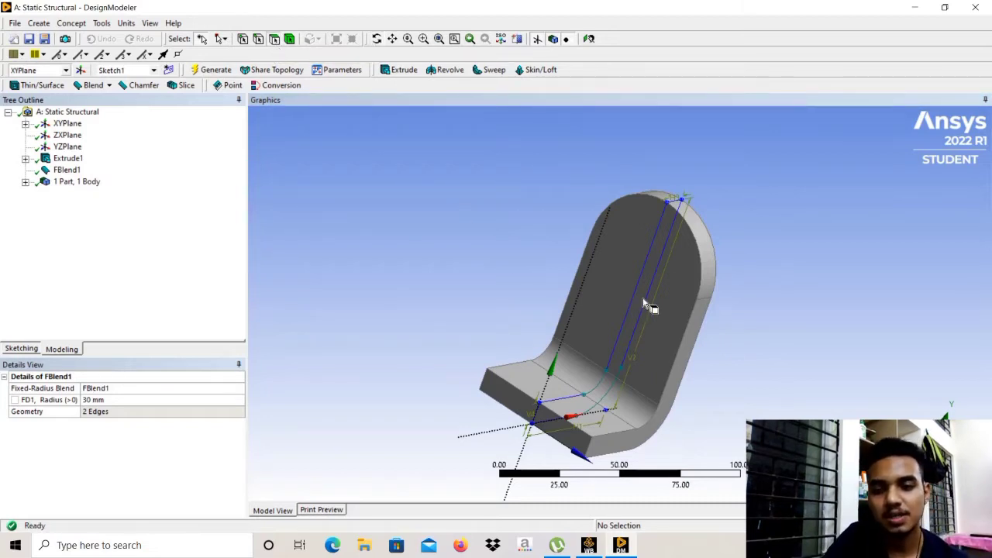
{"action": "left_click", "coordinate": [623, 289]}
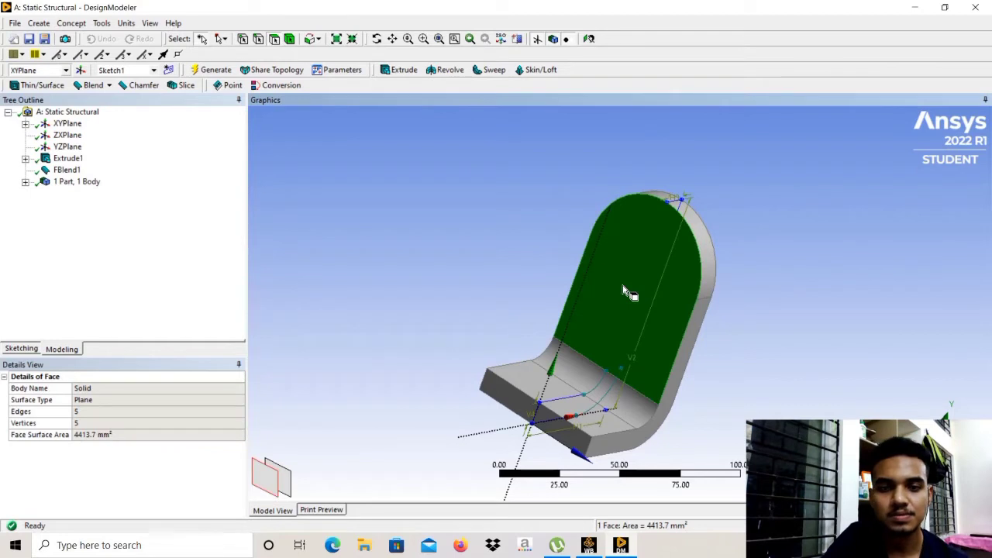
{"action": "right_click", "coordinate": [623, 289]}
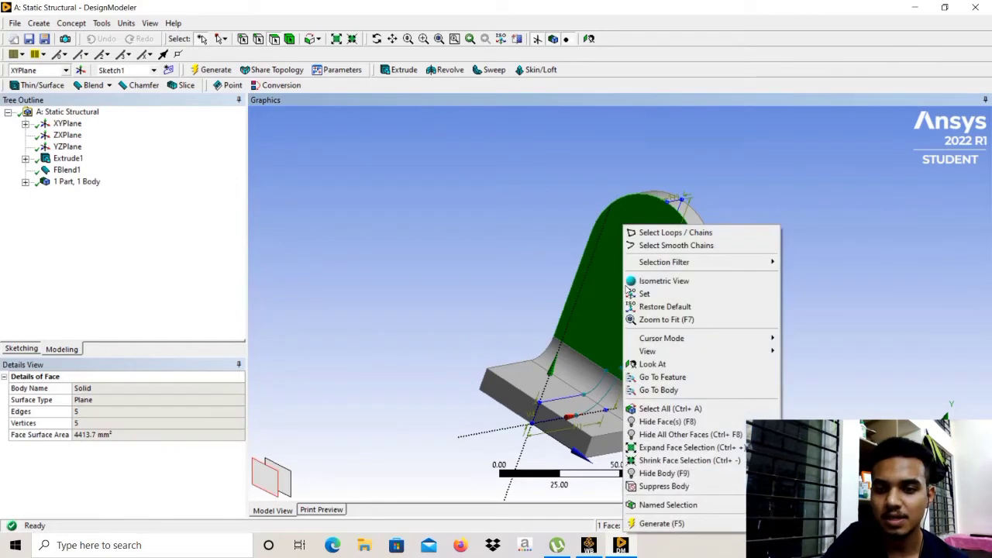
{"action": "left_click", "coordinate": [654, 364]}
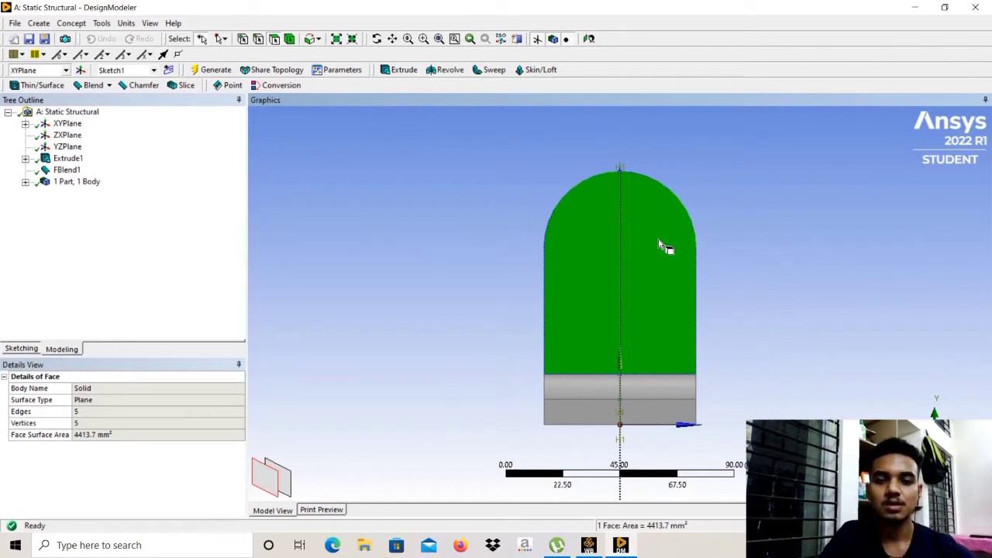
{"action": "left_click", "coordinate": [30, 351]}
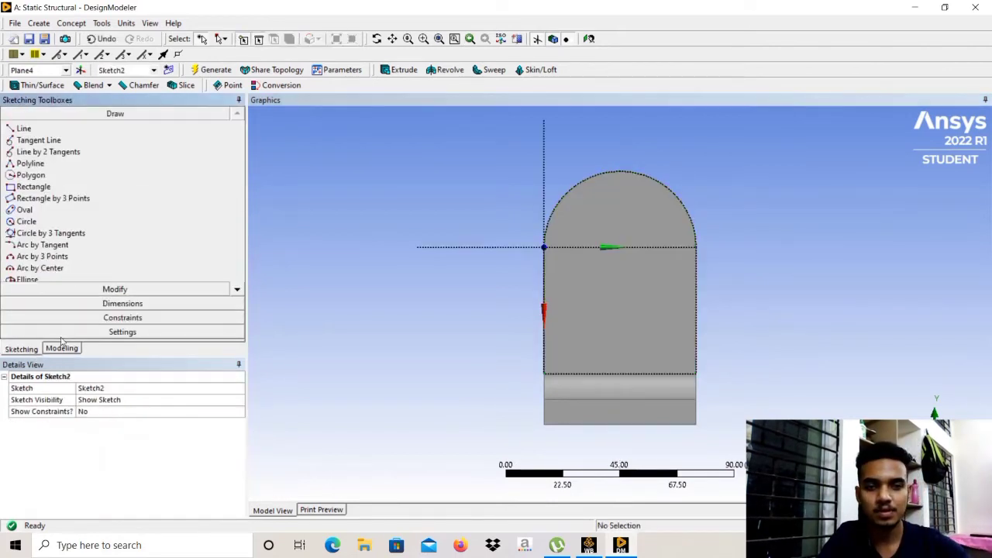
Sketch a circle about 25 mm in diameter near the middle of the upright face, slightly below the start of the rounded top
{"action": "left_click", "coordinate": [30, 222]}
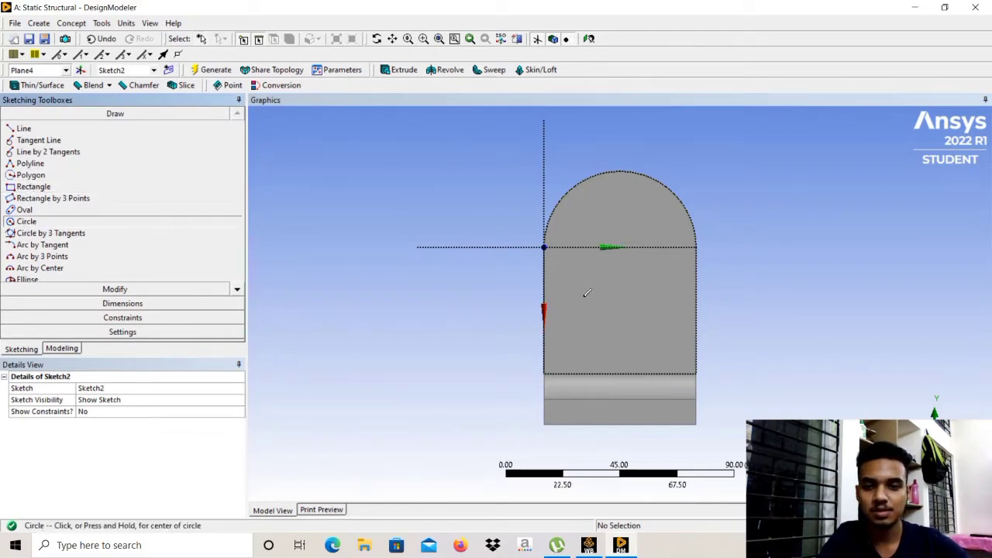
{"action": "left_click", "coordinate": [614, 263]}
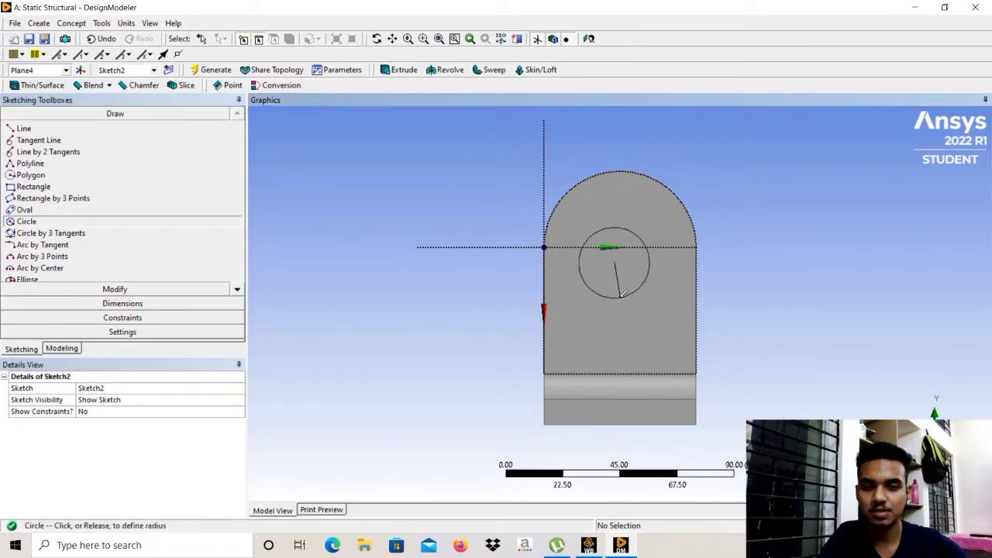
{"action": "left_click", "coordinate": [621, 294]}
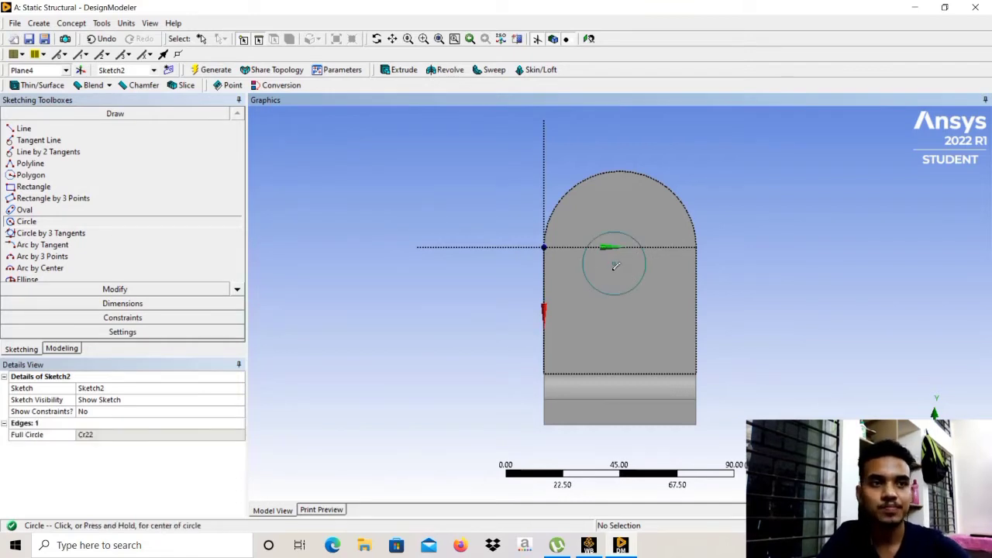
Dimension the diameter of the circle on the upright leg's inner face
{"action": "left_click", "coordinate": [186, 303]}
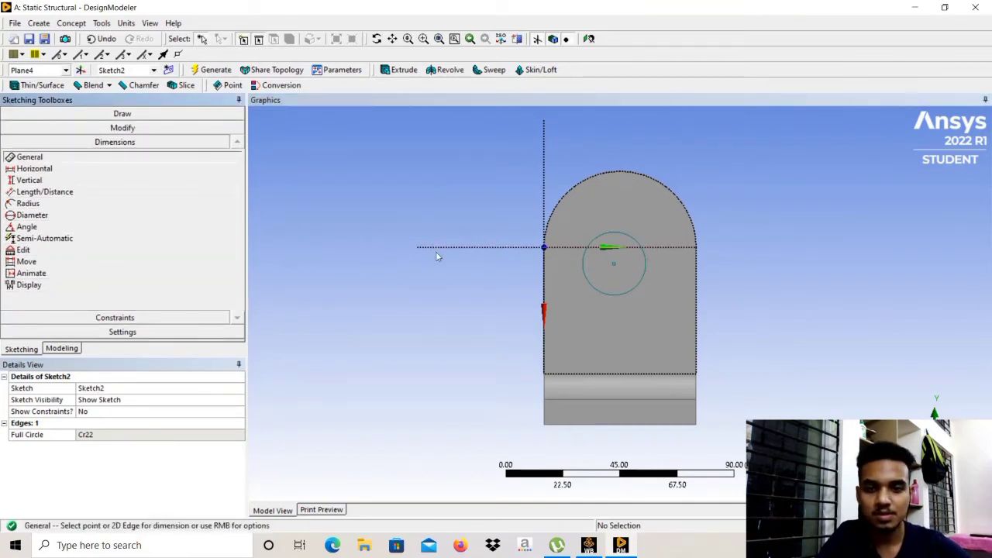
{"action": "left_click", "coordinate": [646, 264]}
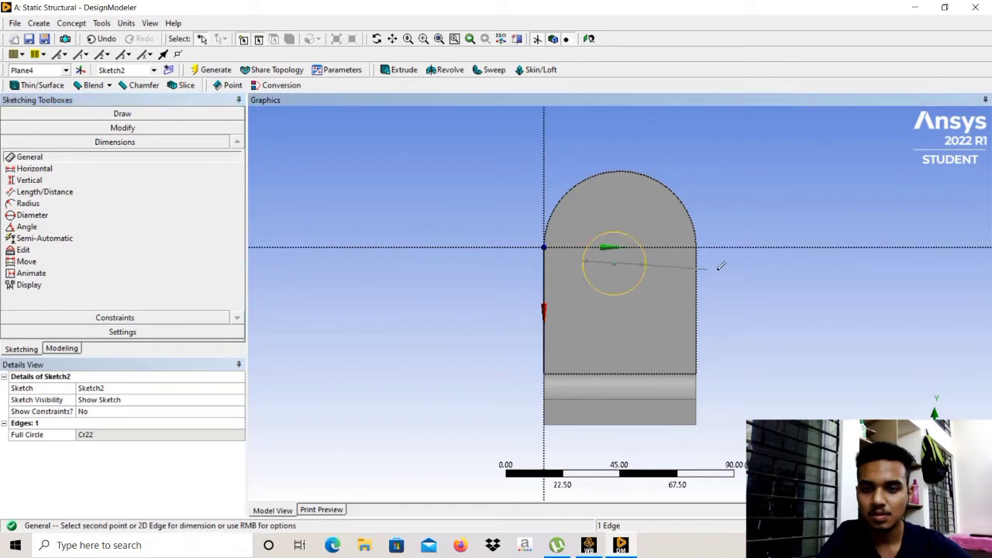
{"action": "left_click", "coordinate": [711, 155]}
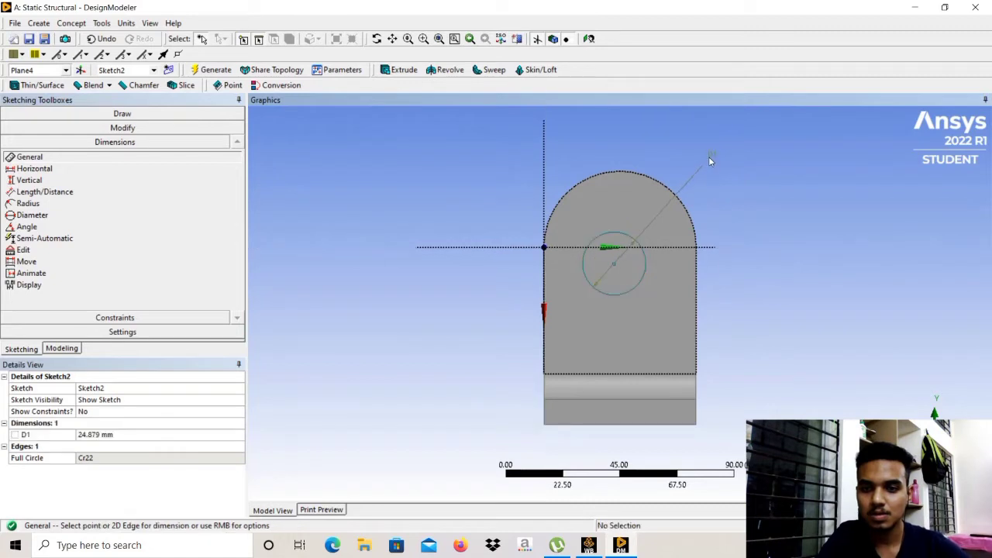
Dimension the circle centre's horizontal distance from the face's left vertical edge and its vertical distance from the lower edge
{"action": "left_click", "coordinate": [613, 265]}
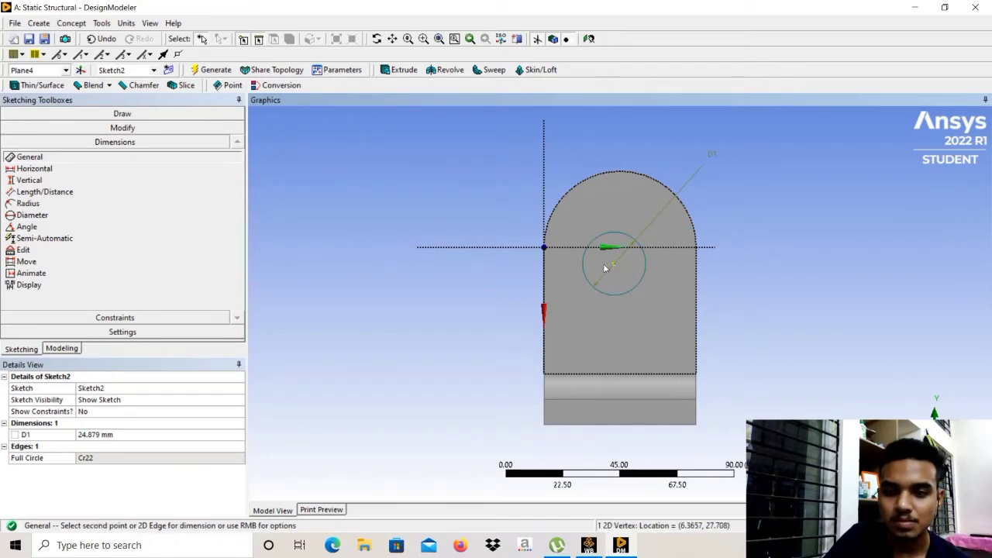
{"action": "left_click", "coordinate": [545, 267]}
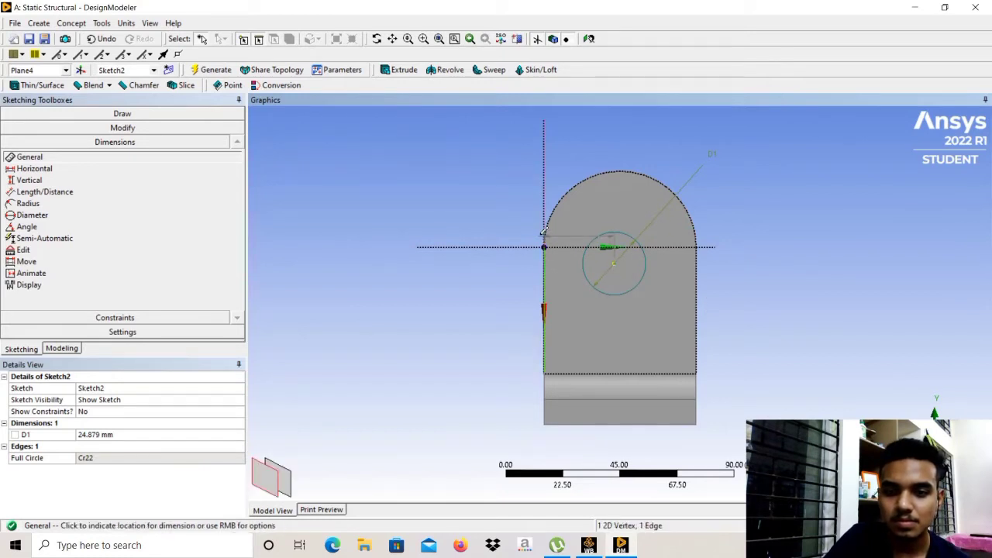
{"action": "left_click", "coordinate": [509, 205]}
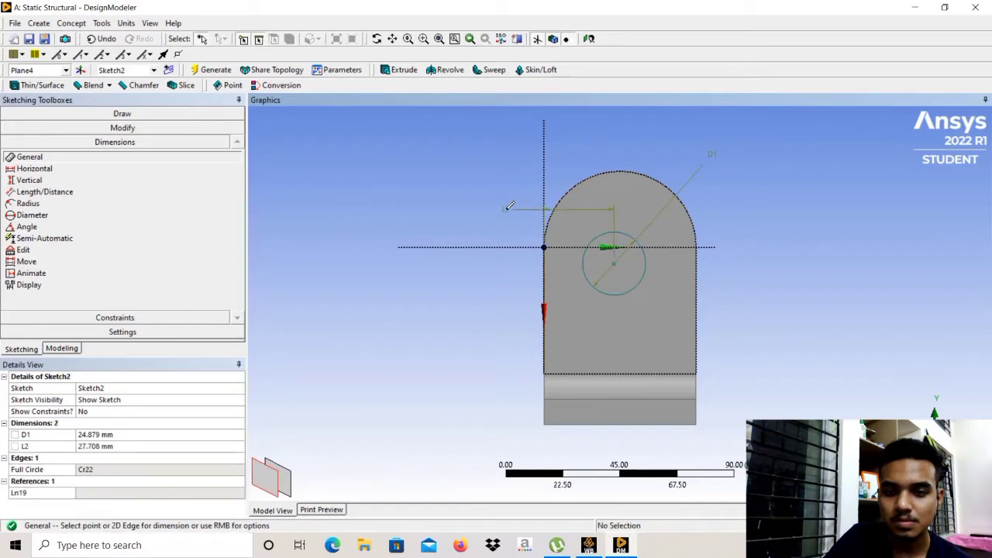
{"action": "left_click", "coordinate": [615, 265]}
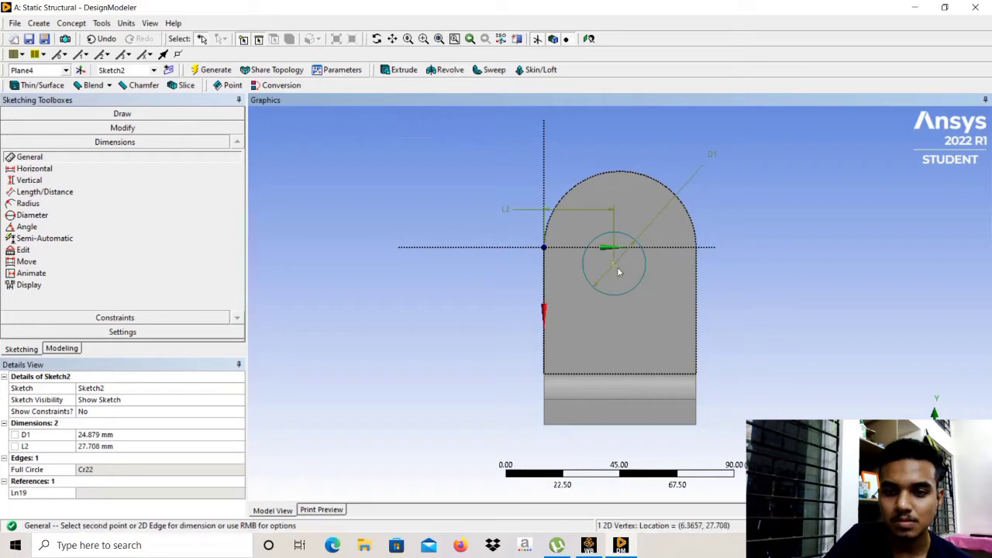
{"action": "left_click", "coordinate": [625, 378]}
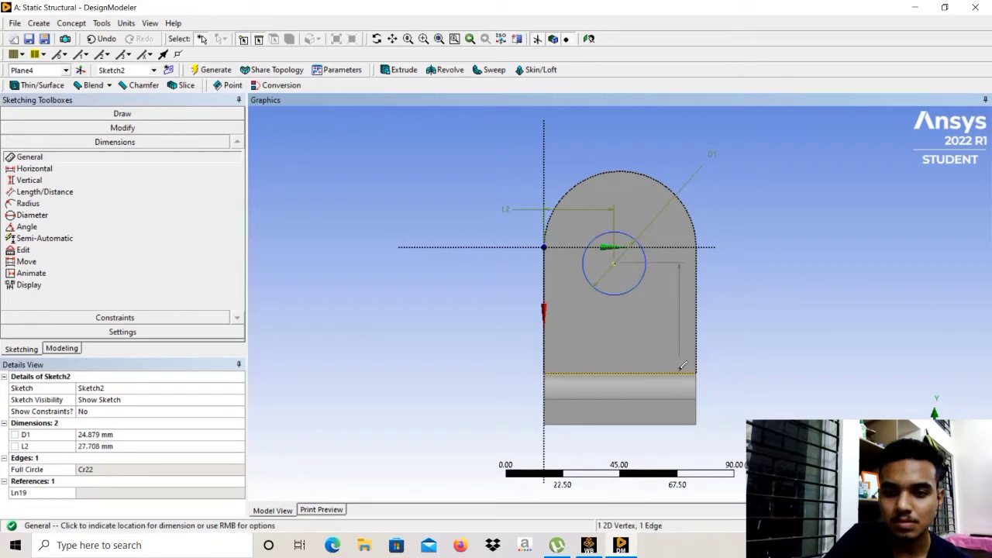
{"action": "left_click", "coordinate": [758, 361]}
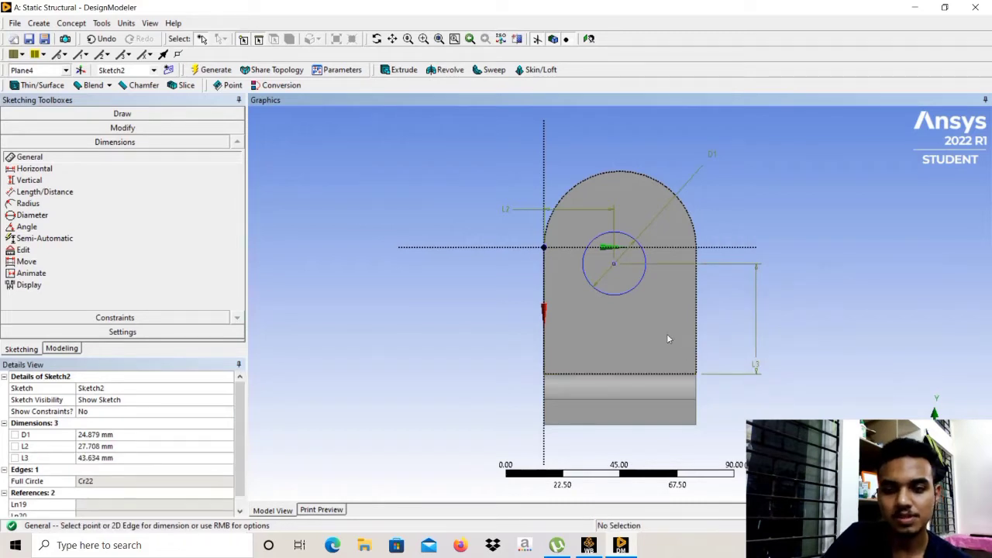
Set the circle's diameter to 30 mm
{"action": "left_click", "coordinate": [146, 435]}
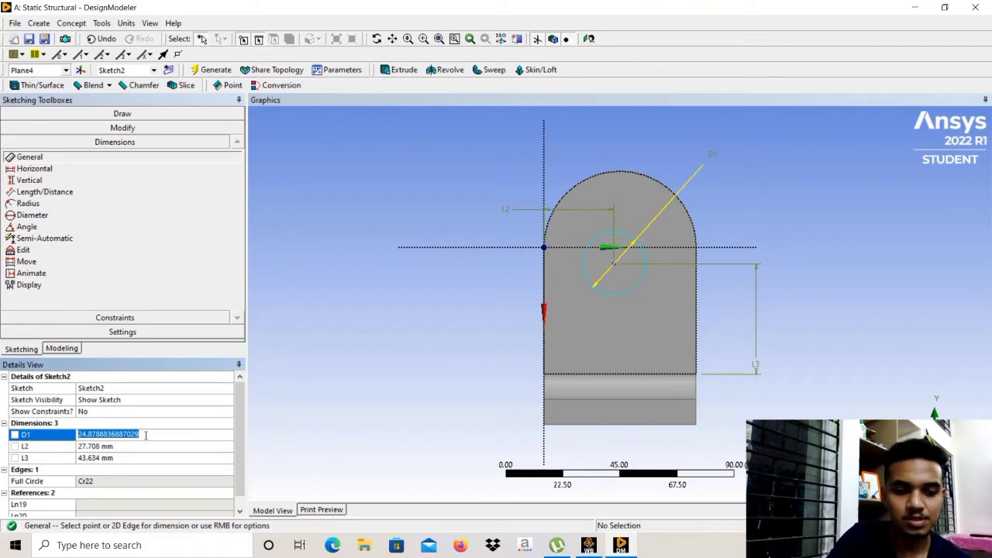
{"action": "key", "text": "BackSpace"}
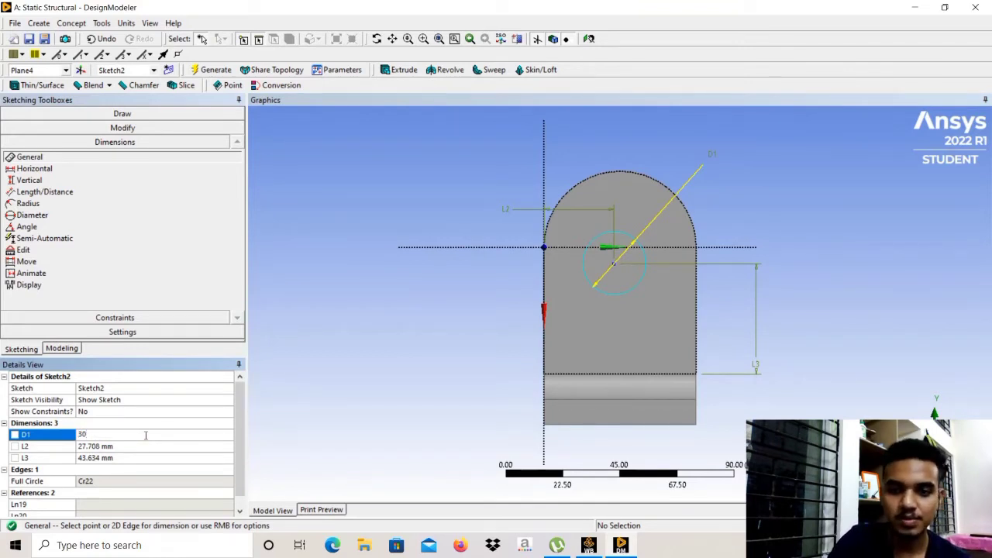
{"action": "key", "text": "Return"}
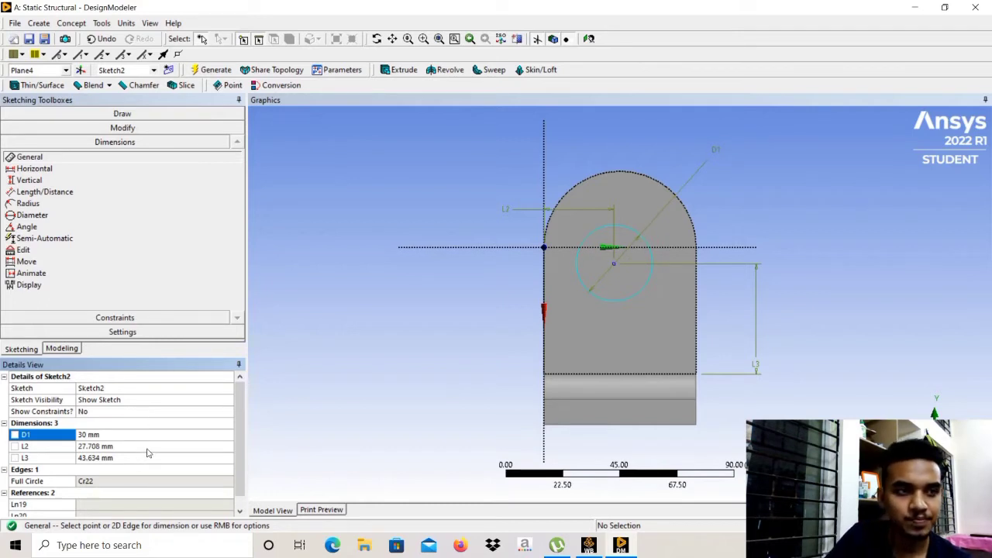
Set the circle centre's distance to 30 mm from the left vertical edge and 55 mm from the lower edge
{"action": "left_click", "coordinate": [147, 447]}
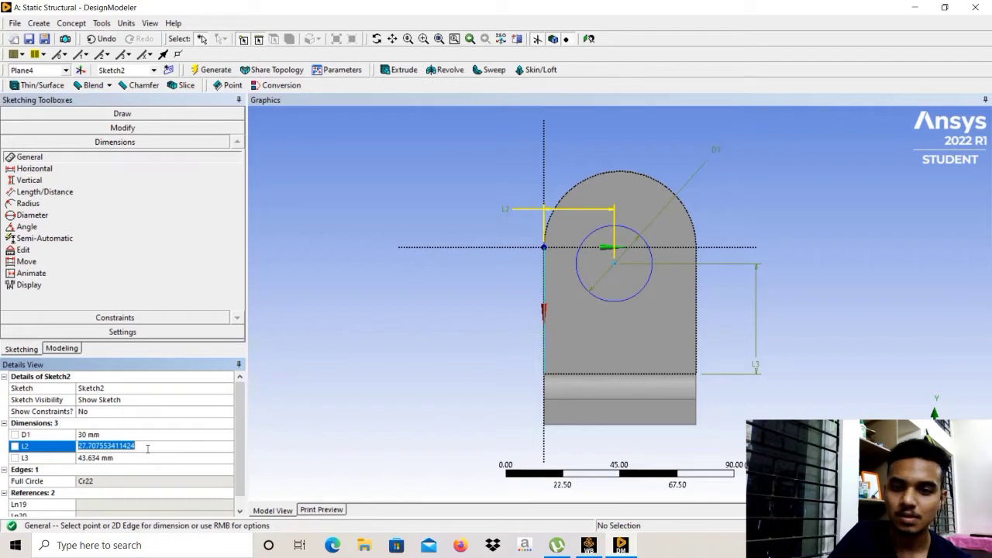
{"action": "key", "text": "BackSpace"}
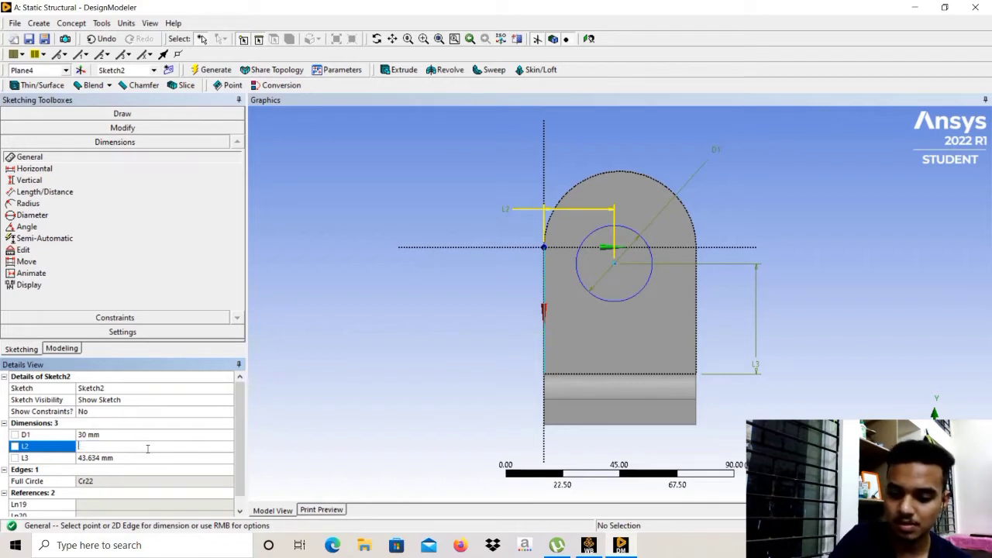
{"action": "type", "text": "30"}
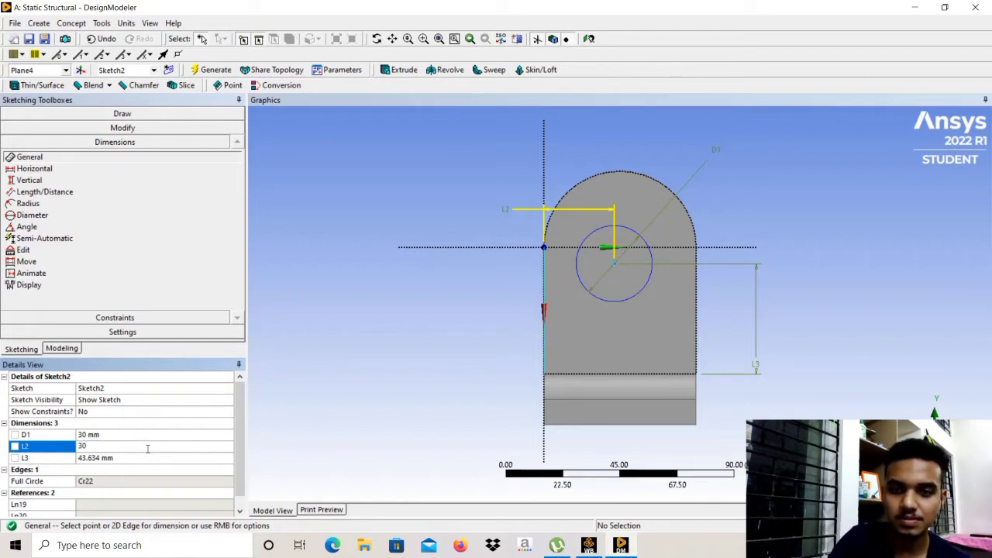
{"action": "key", "text": "Return"}
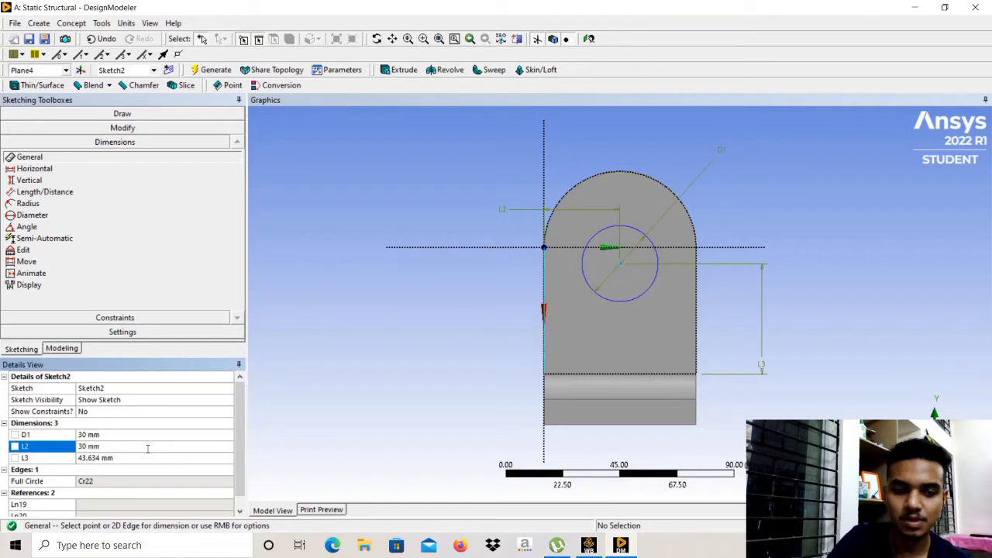
{"action": "left_click", "coordinate": [133, 458]}
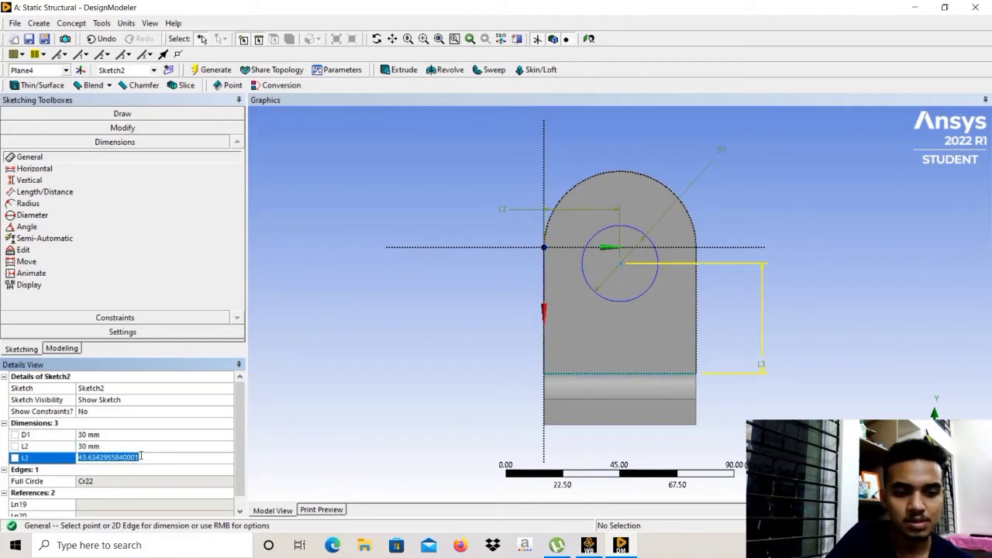
{"action": "type", "text": "55"}
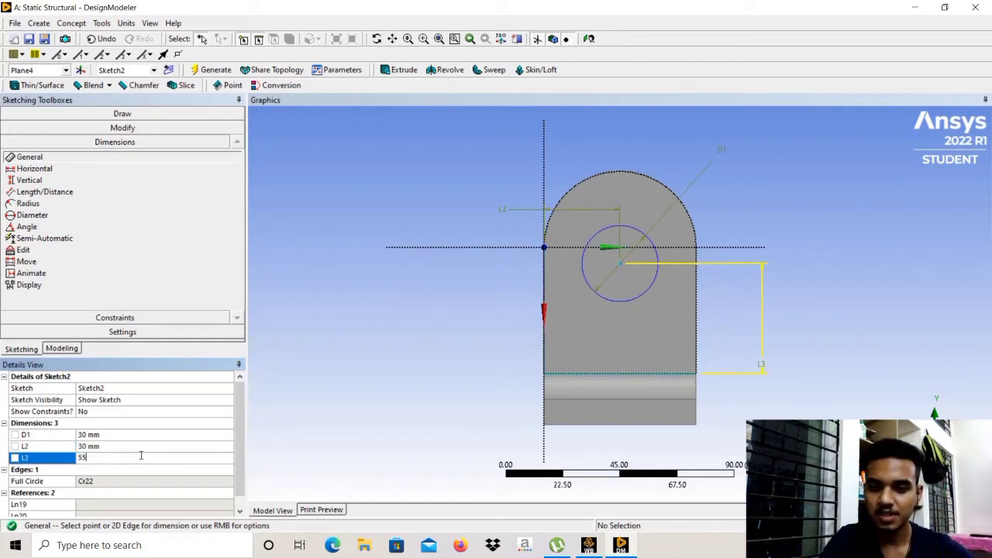
{"action": "key", "text": "Return"}
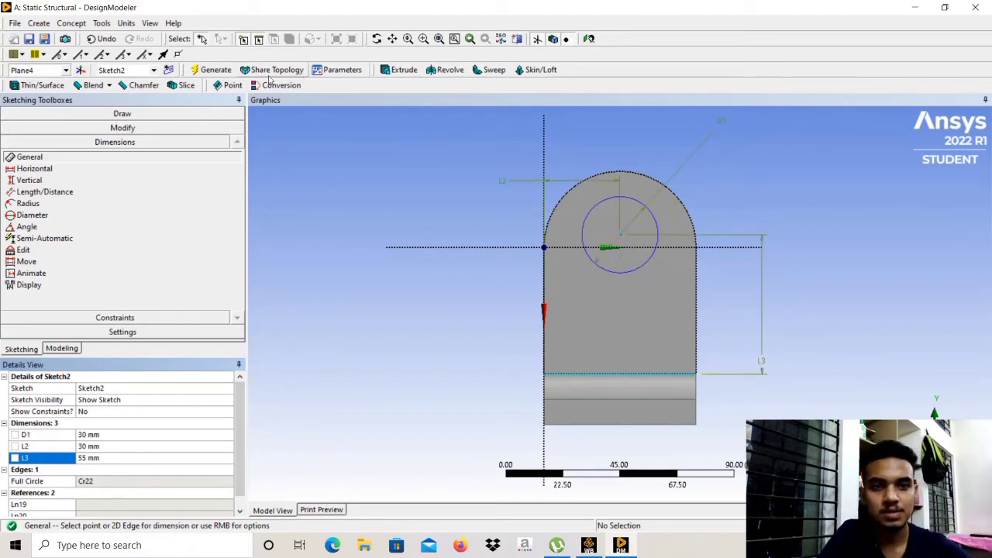
Cut the circle through the upright leg with an Extrude using Cut Material and a fixed depth of 30 mm
{"action": "left_click", "coordinate": [402, 71]}
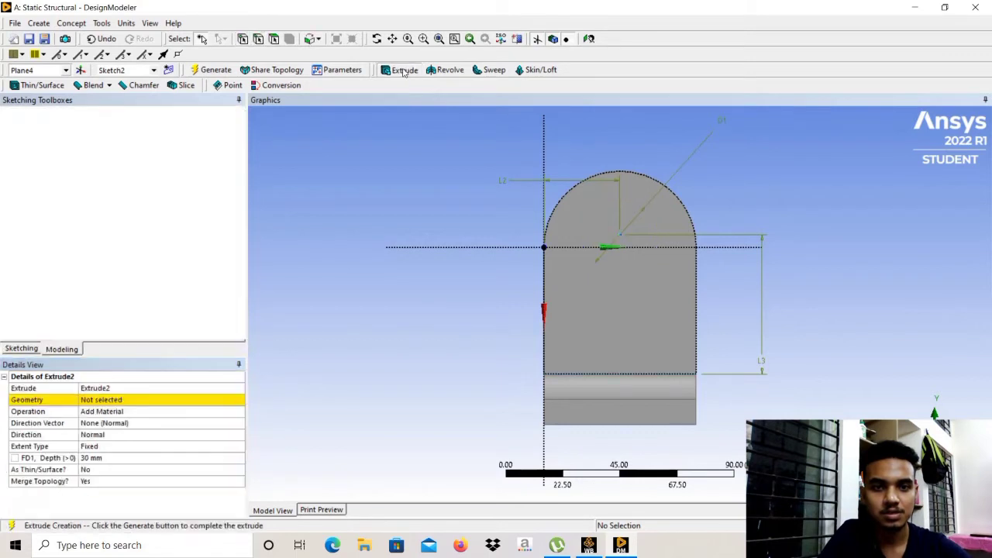
{"action": "left_click", "coordinate": [183, 416]}
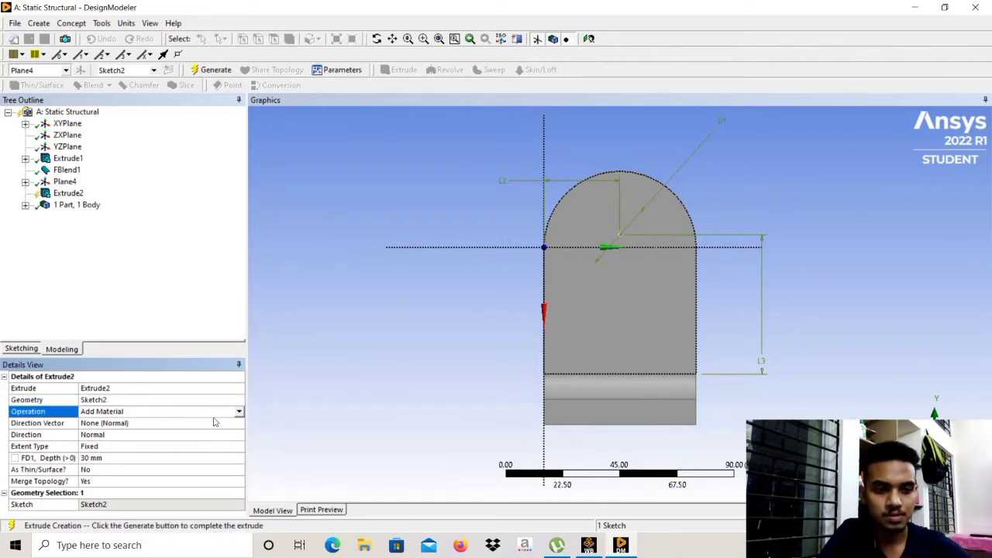
{"action": "left_click", "coordinate": [240, 413]}
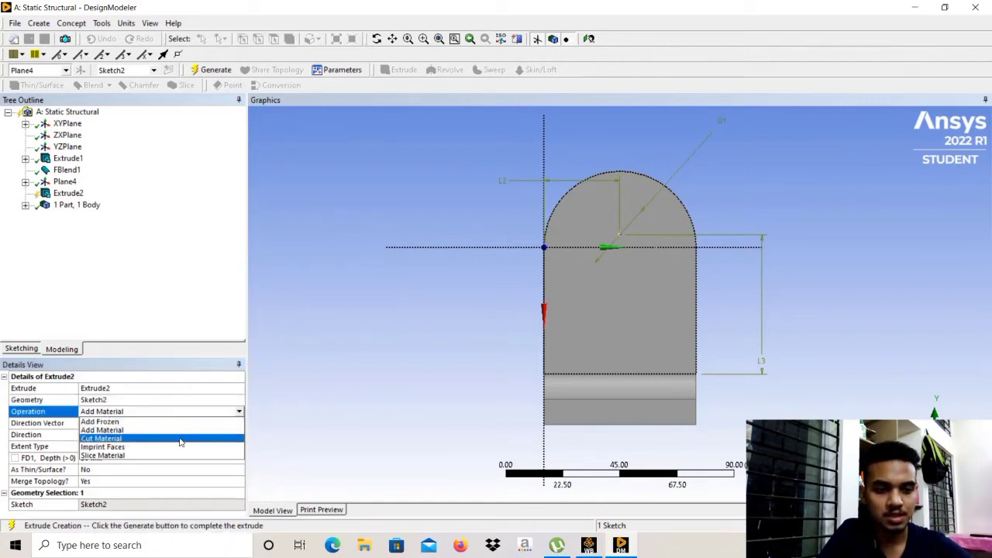
{"action": "left_click", "coordinate": [180, 438]}
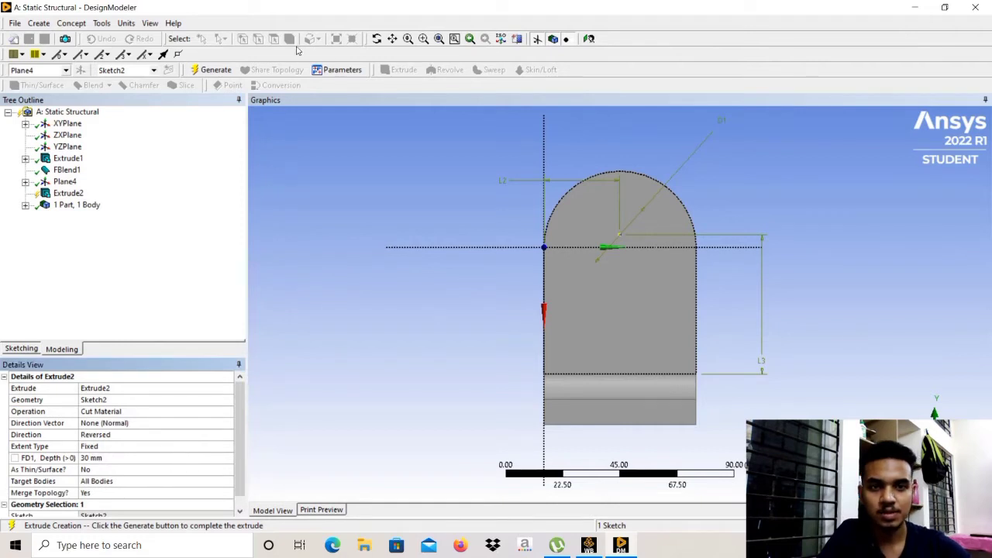
{"action": "left_click", "coordinate": [217, 70]}
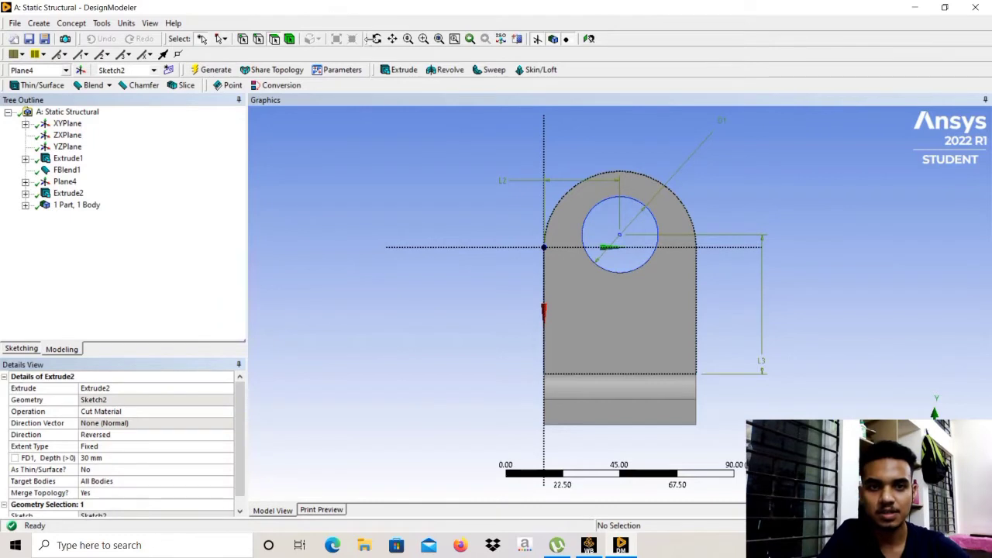
Start a sketch on the upper planar face of the bracket's horizontal leg, viewed face-on
{"action": "left_click", "coordinate": [376, 38]}
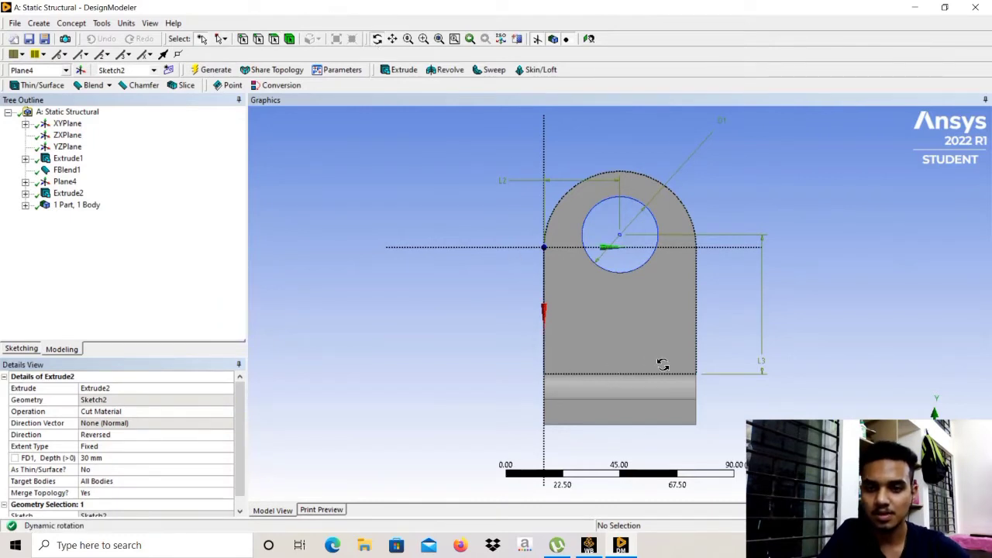
{"action": "left_click_drag", "start_coordinate": [663, 364], "coordinate": [561, 399]}
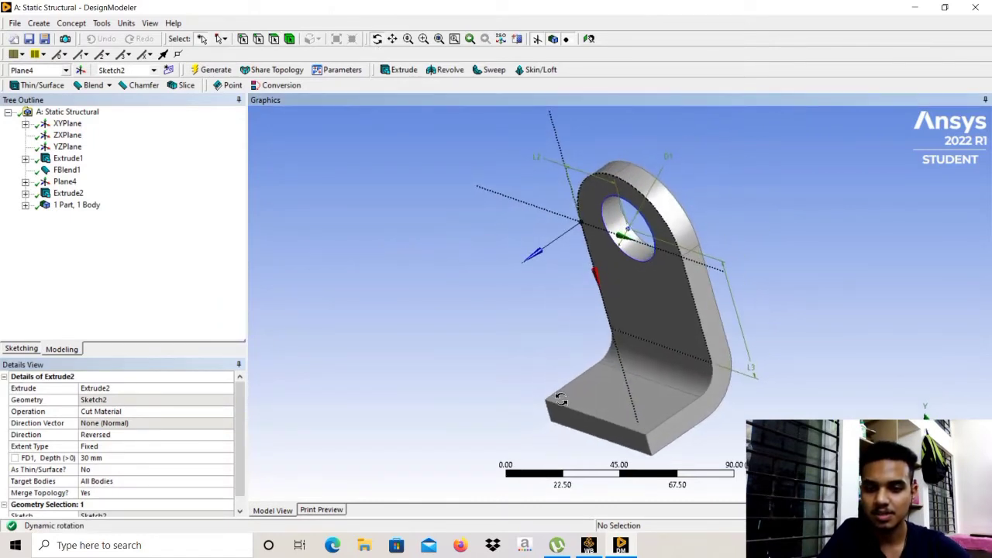
{"action": "left_click_drag", "start_coordinate": [720, 402], "coordinate": [548, 299]}
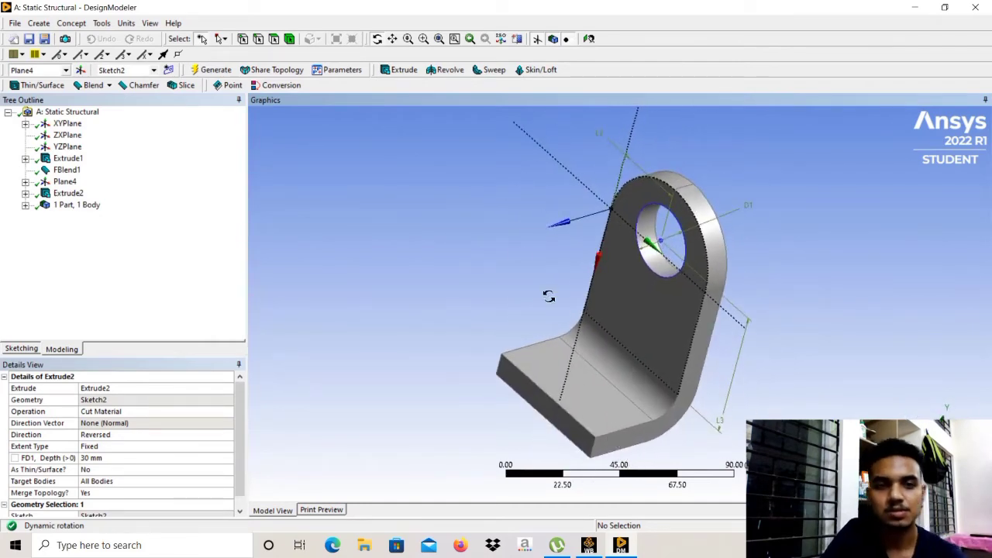
{"action": "left_click", "coordinate": [273, 40]}
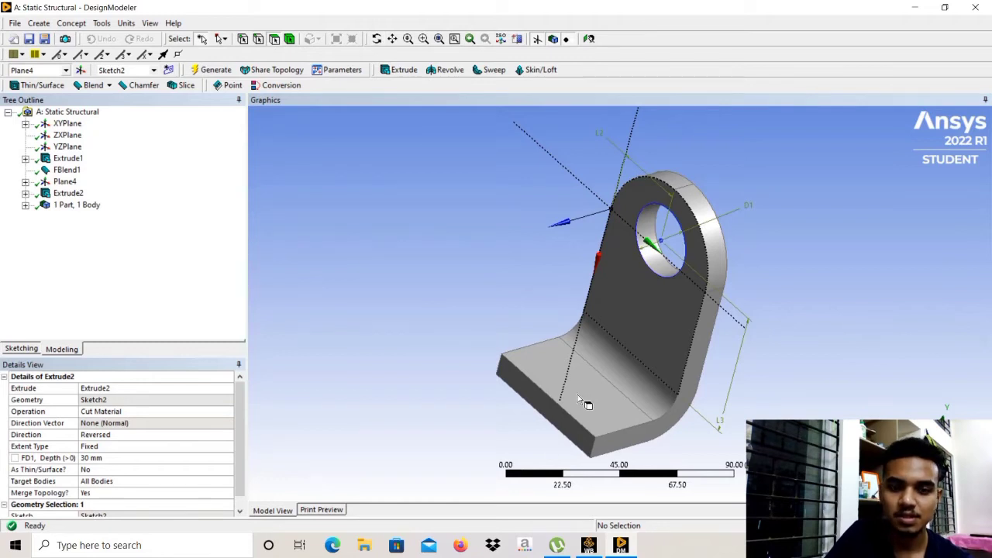
{"action": "left_click", "coordinate": [577, 397]}
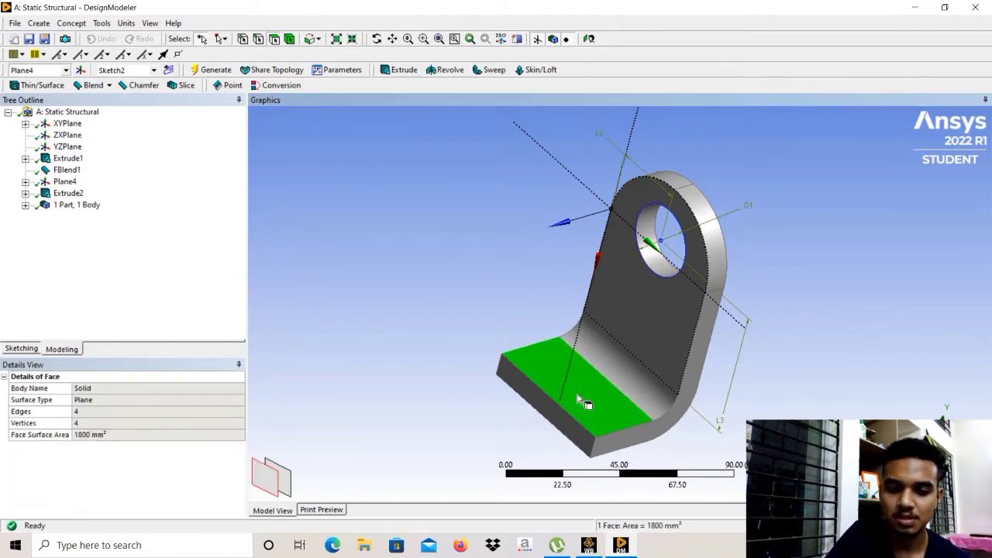
{"action": "right_click", "coordinate": [577, 399]}
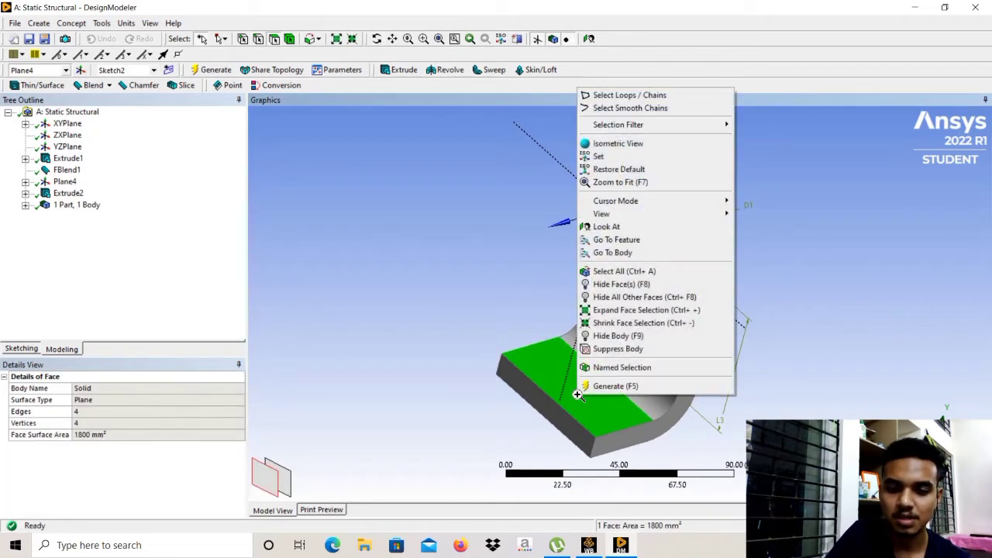
{"action": "left_click", "coordinate": [608, 227]}
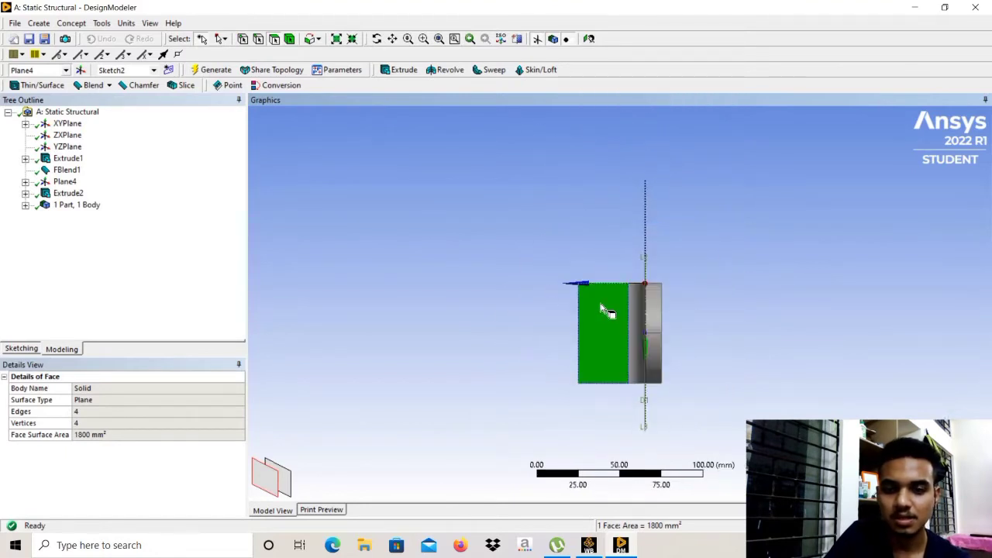
{"action": "scroll", "coordinate": [604, 311], "scroll_direction": "up", "scroll_amount": 3}
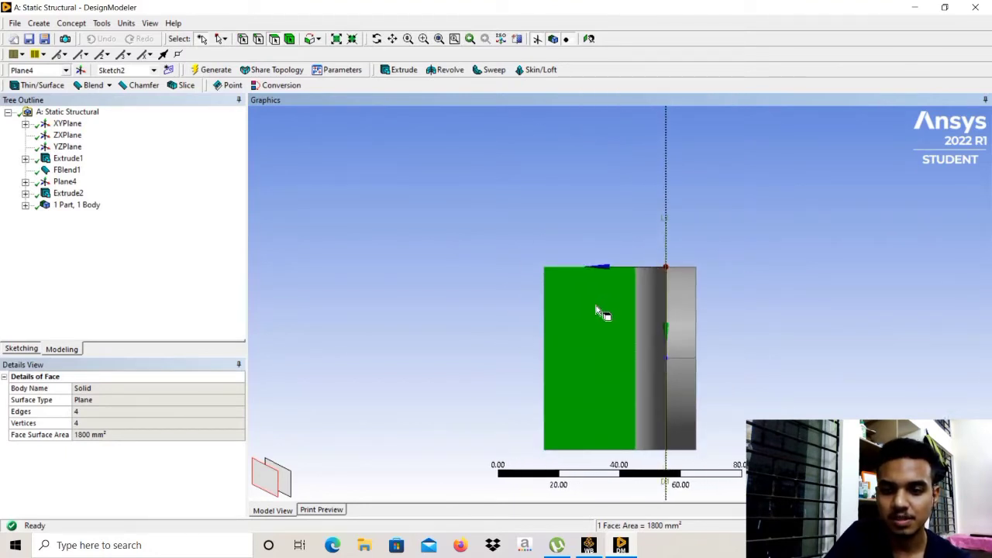
{"action": "left_click", "coordinate": [19, 350]}
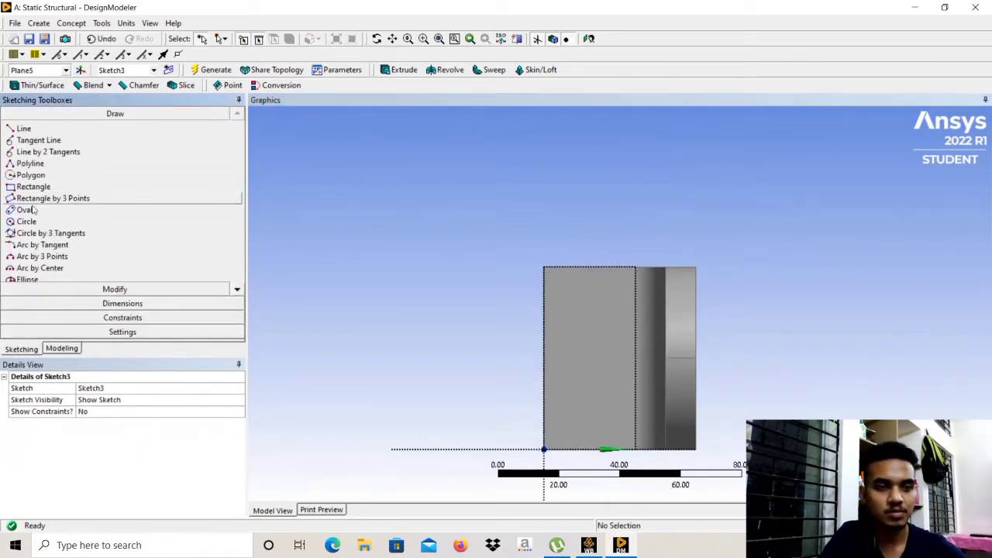
Sketch two circles on the horizontal leg's face, about 10 mm in diameter near the upper edge and about 9 mm near the lower edge
{"action": "left_click", "coordinate": [31, 221]}
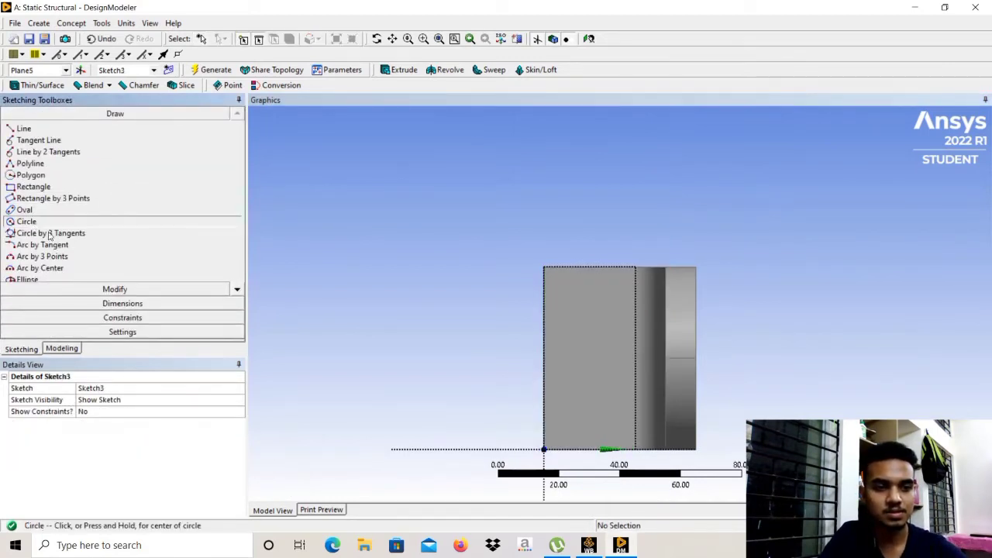
{"action": "left_click", "coordinate": [583, 292]}
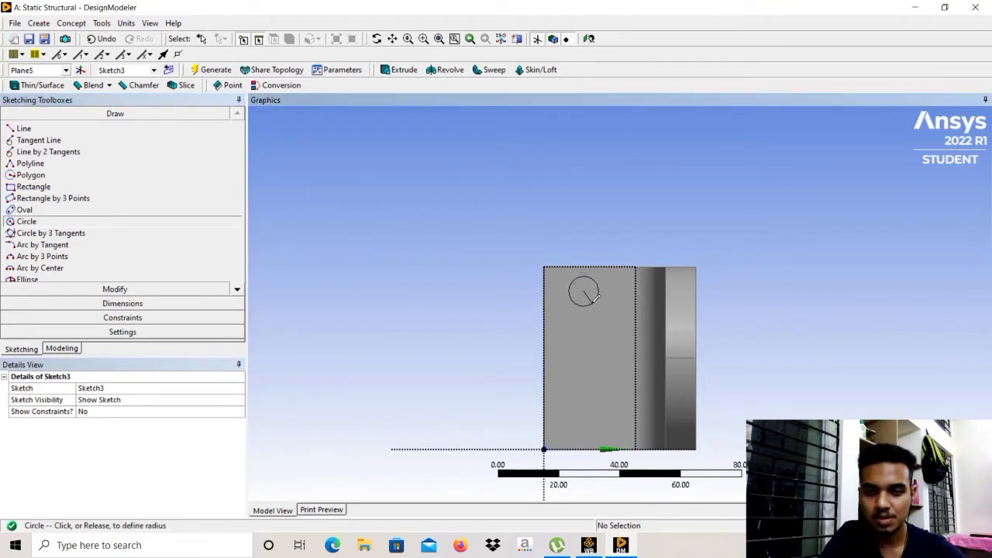
{"action": "left_click", "coordinate": [595, 298]}
{"action": "left_click", "coordinate": [583, 420]}
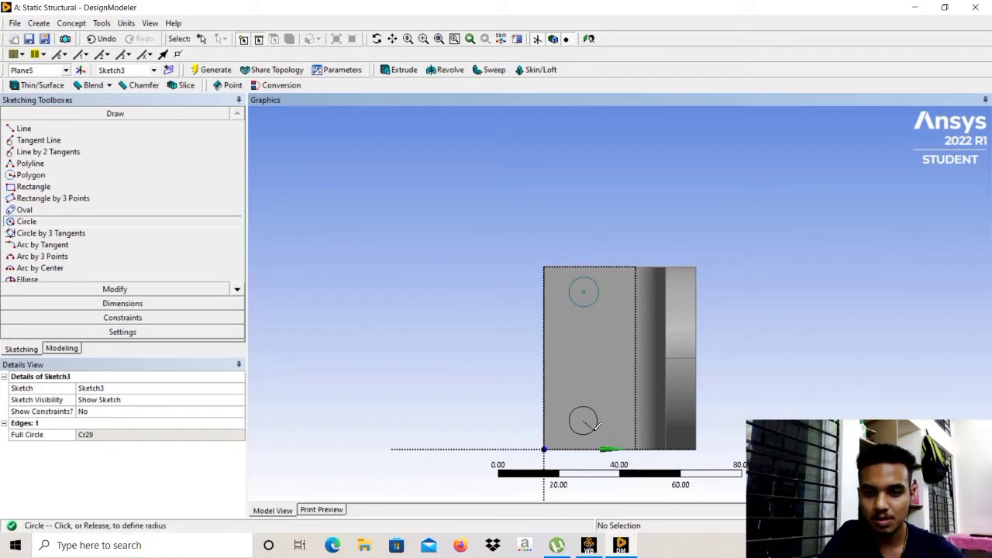
{"action": "left_click", "coordinate": [595, 424]}
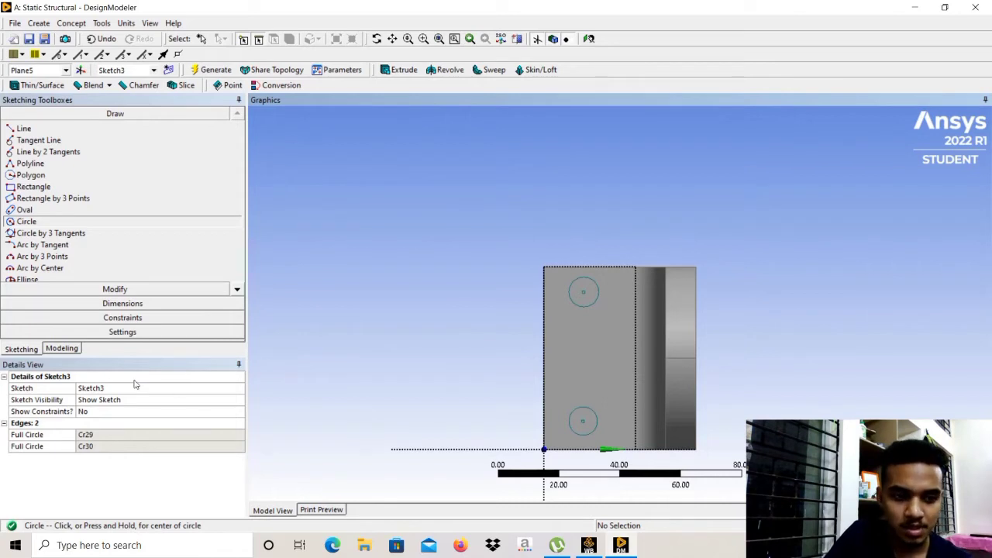
Dimension the upper circle's diameter and its centre's distances from the left vertical edge and the upper edge of the face
{"action": "left_click", "coordinate": [151, 303]}
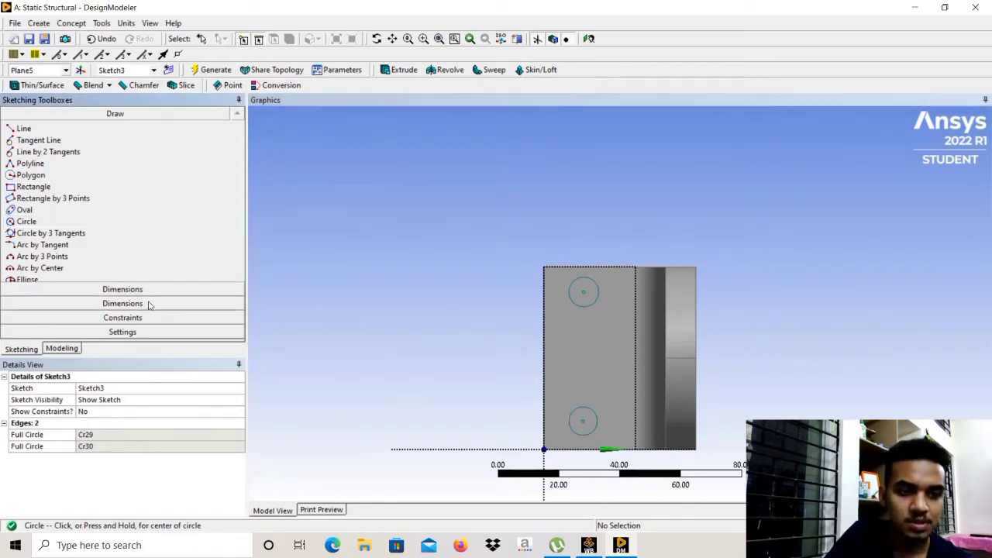
{"action": "left_click", "coordinate": [598, 296]}
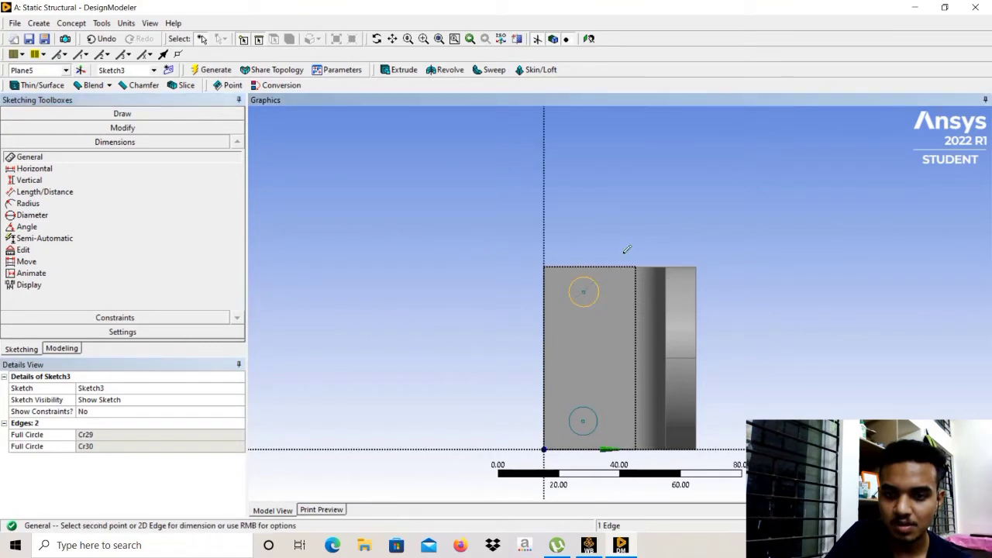
{"action": "left_click", "coordinate": [627, 221]}
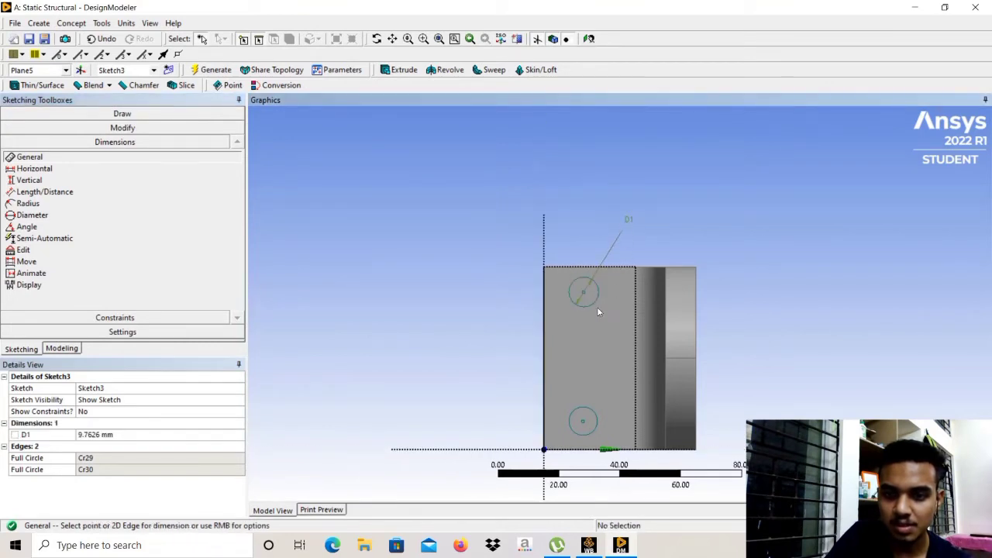
{"action": "left_click", "coordinate": [583, 292]}
{"action": "left_click", "coordinate": [546, 301]}
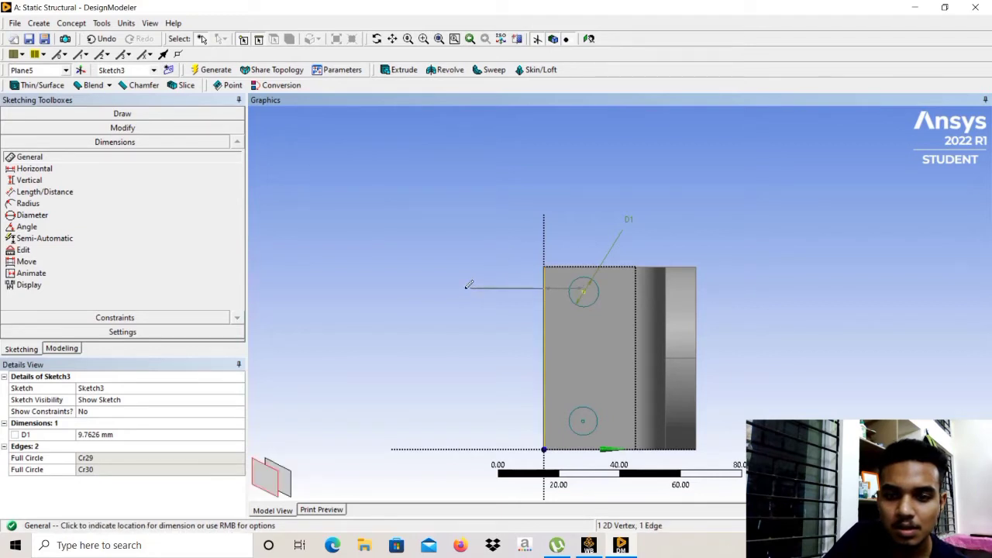
{"action": "left_click", "coordinate": [488, 243]}
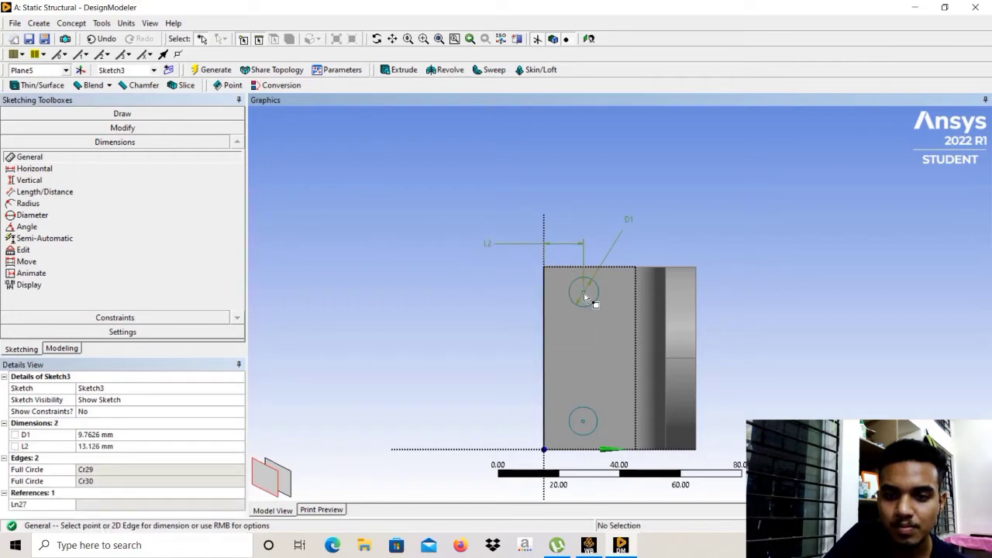
{"action": "left_click", "coordinate": [584, 292]}
{"action": "left_click", "coordinate": [577, 268]}
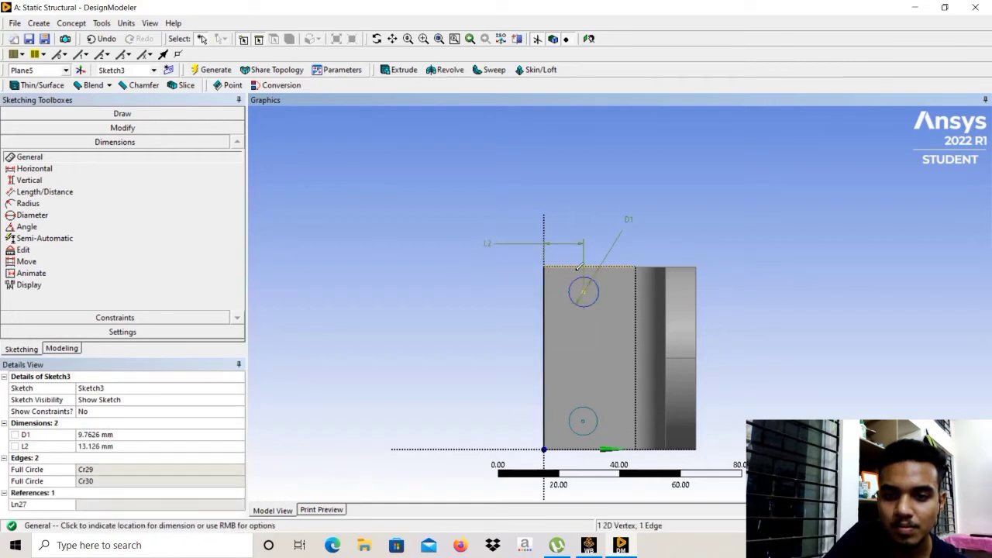
{"action": "left_click", "coordinate": [508, 291]}
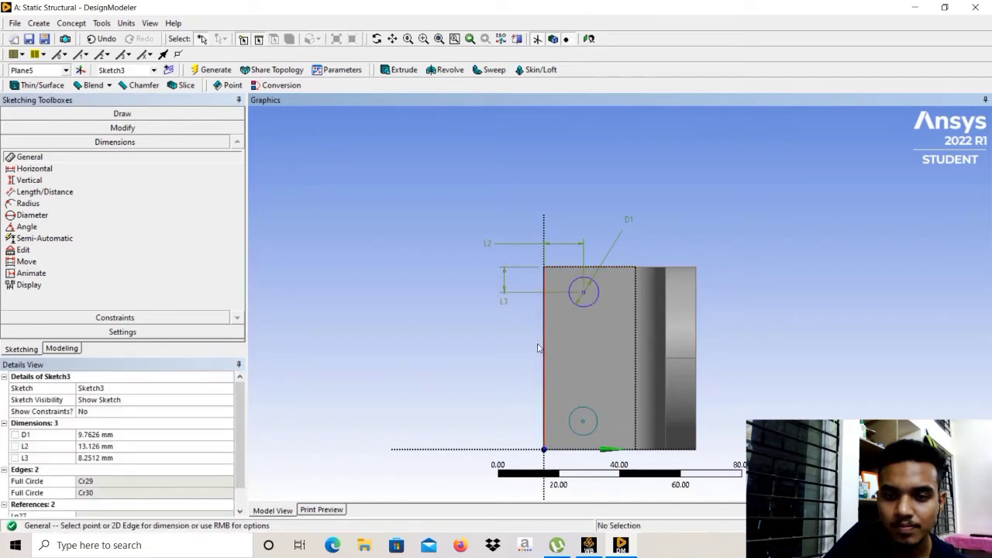
Dimension the lower circle's diameter and its centre's distances from the left vertical edge and the lower edge of the face
{"action": "left_click", "coordinate": [597, 422]}
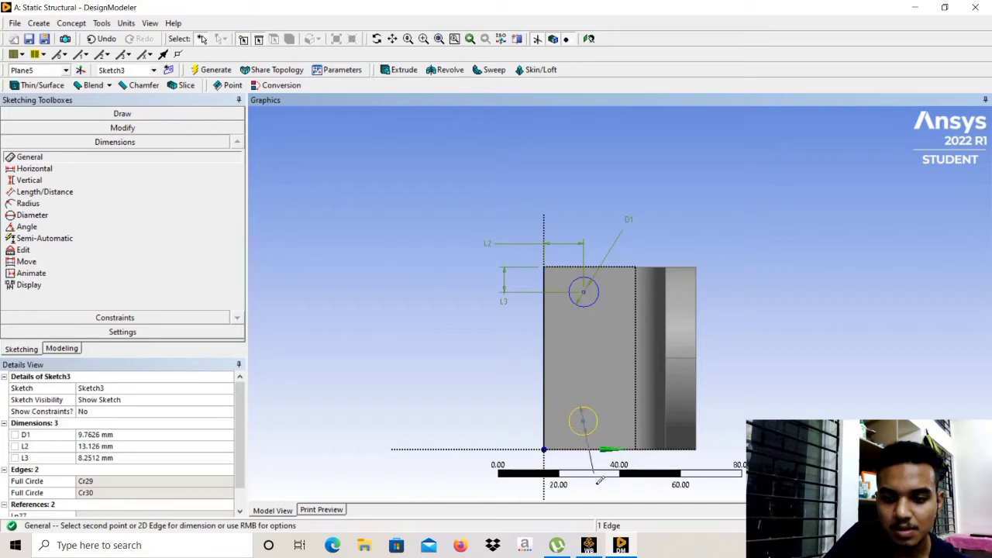
{"action": "left_click", "coordinate": [595, 481]}
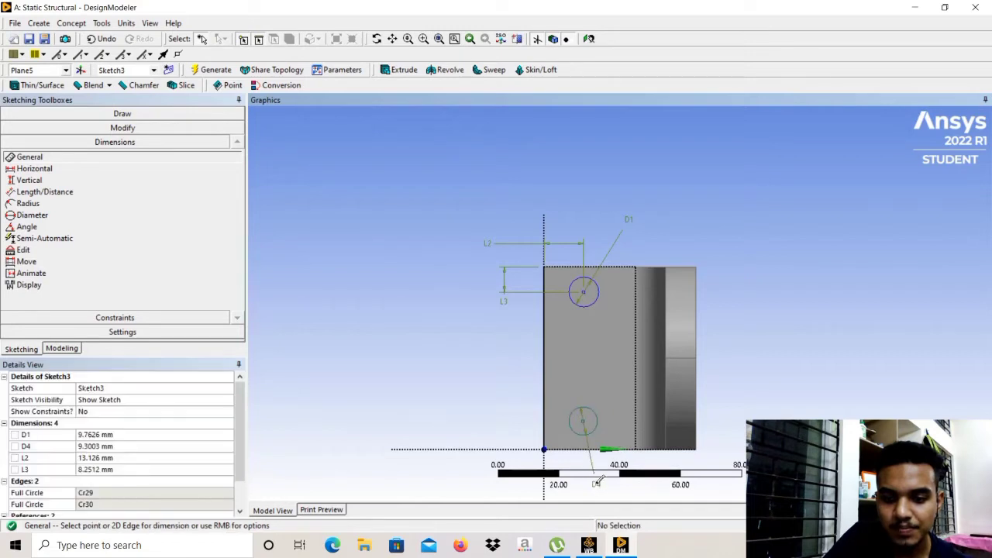
{"action": "left_click", "coordinate": [582, 423]}
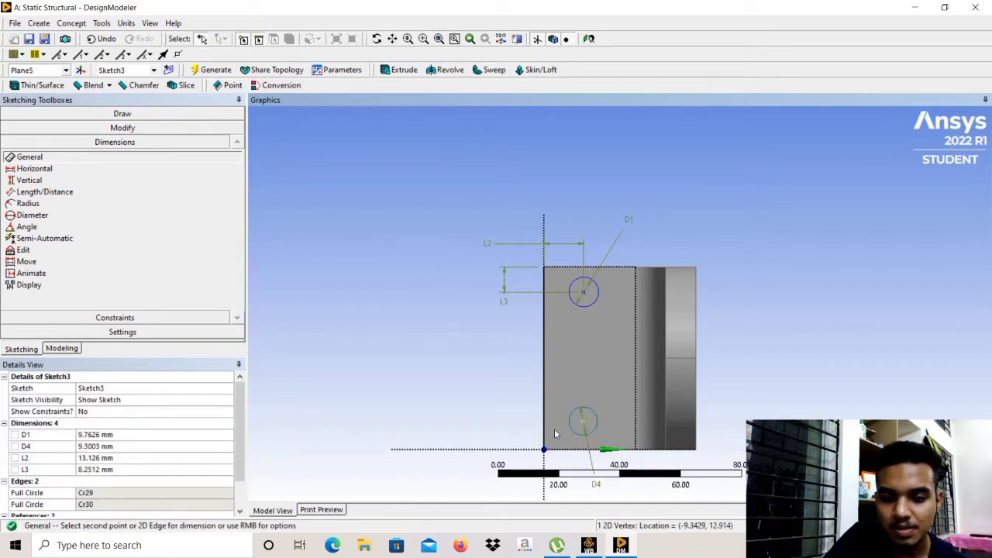
{"action": "left_click", "coordinate": [544, 427]}
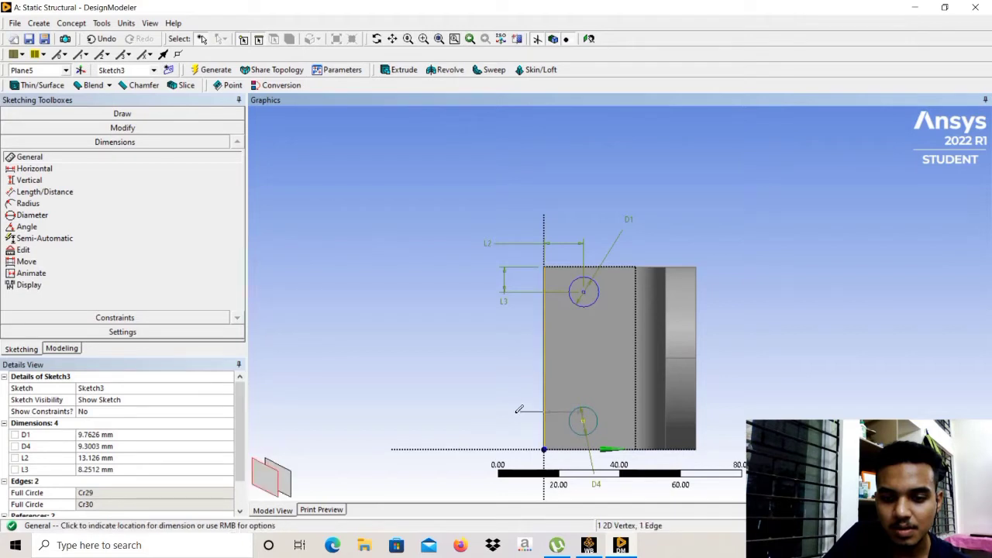
{"action": "left_click", "coordinate": [498, 386]}
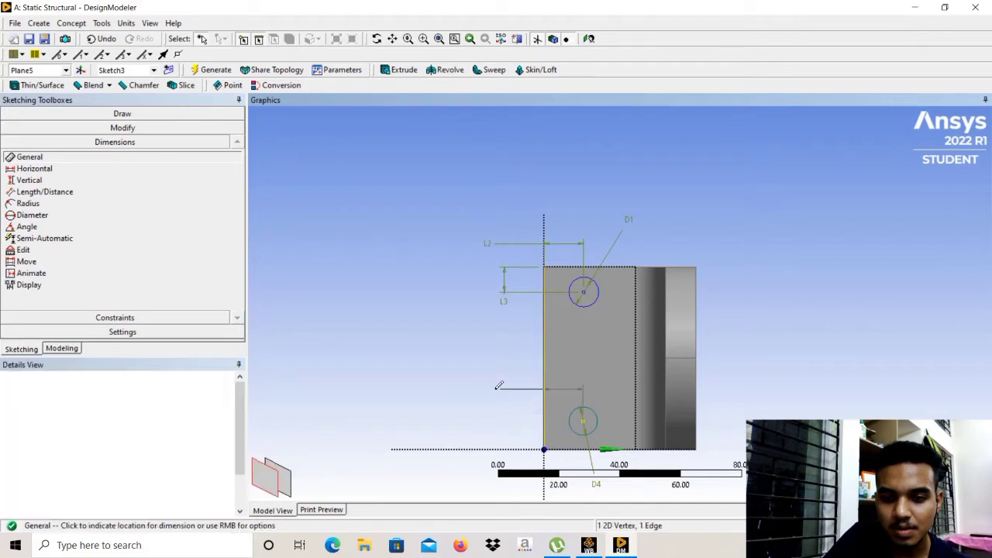
{"action": "left_click", "coordinate": [585, 427]}
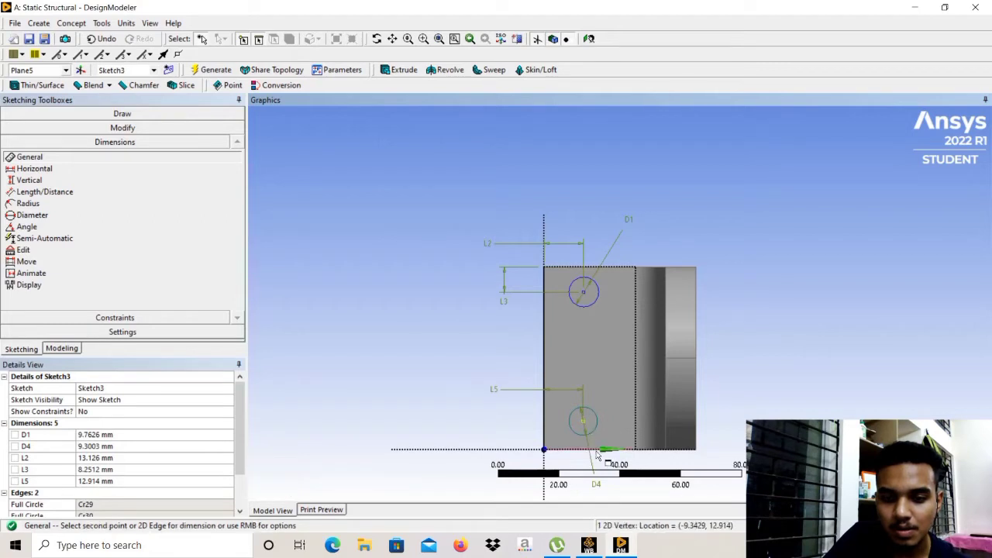
{"action": "left_click", "coordinate": [600, 451]}
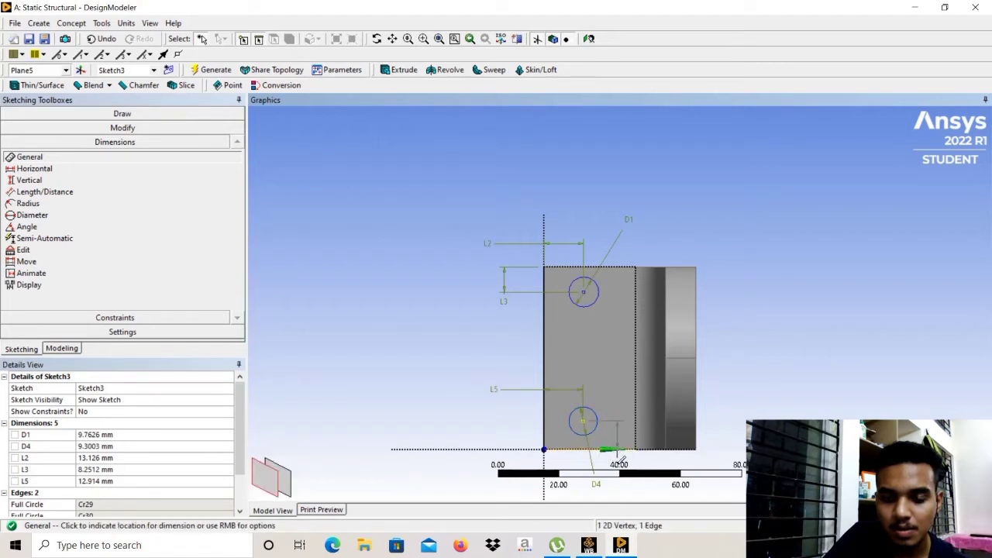
{"action": "left_click", "coordinate": [620, 462]}
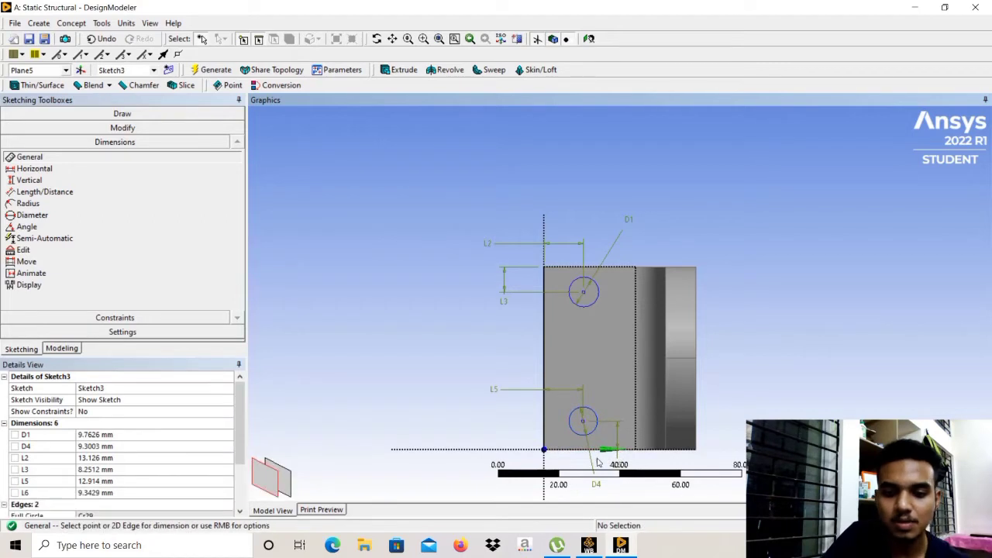
Set the diameters of both the upper and lower circles to 10 mm
{"action": "left_click", "coordinate": [160, 435]}
{"action": "key", "text": "BackSpace"}
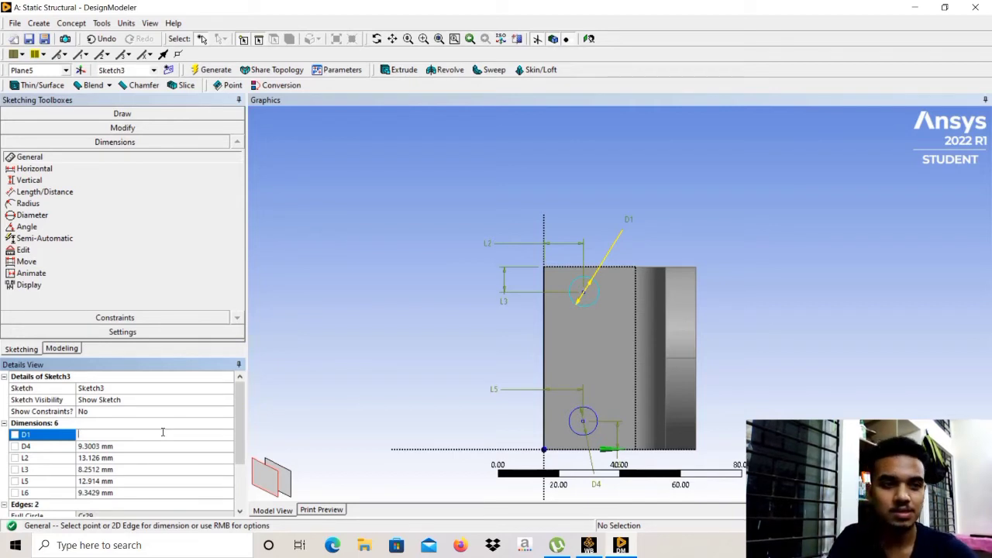
{"action": "type", "text": "10"}
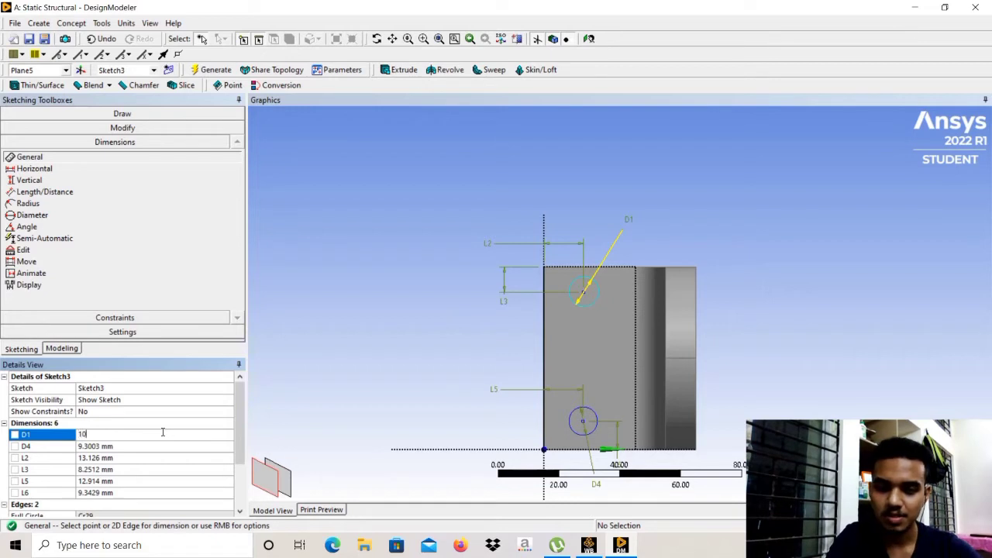
{"action": "key", "text": "Return"}
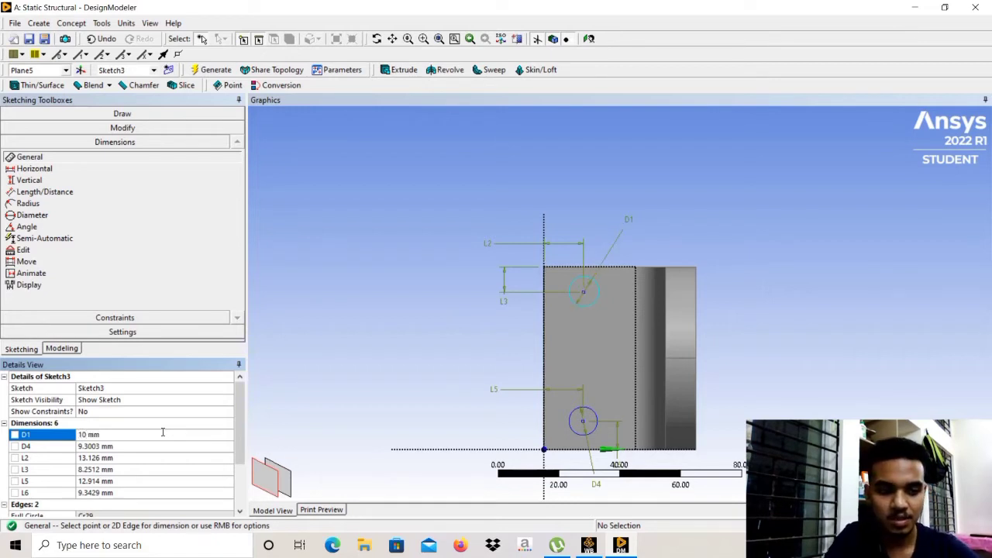
{"action": "left_click", "coordinate": [144, 448]}
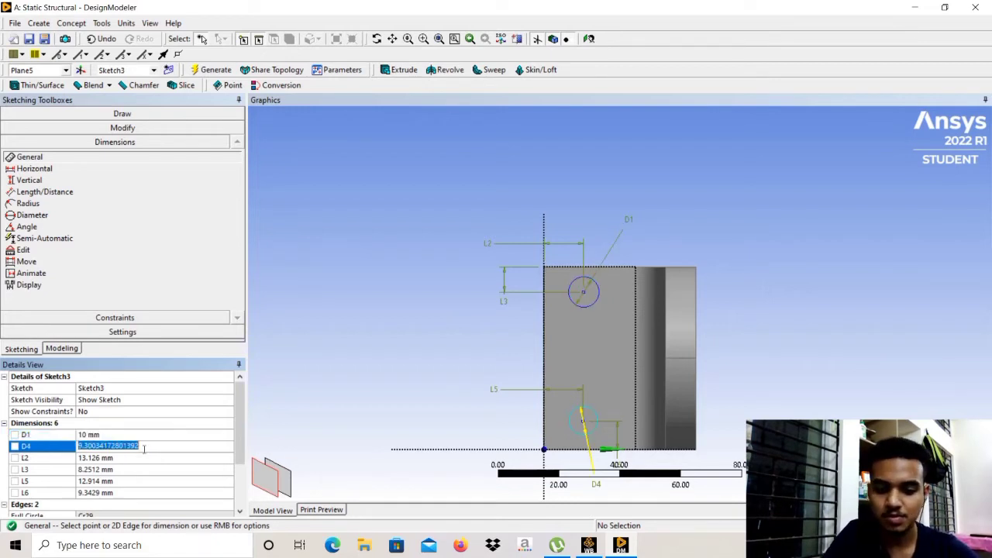
{"action": "key", "text": "BackSpace"}
{"action": "key", "text": "Return"}
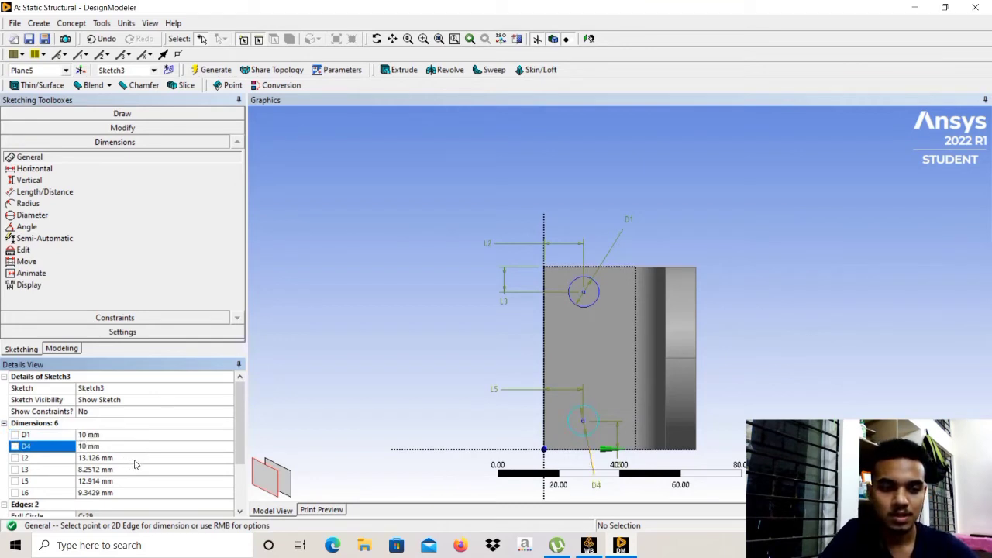
Set the upper circle centre's distances from the left vertical edge and the upper edge to 15 mm each
{"action": "left_click", "coordinate": [136, 457]}
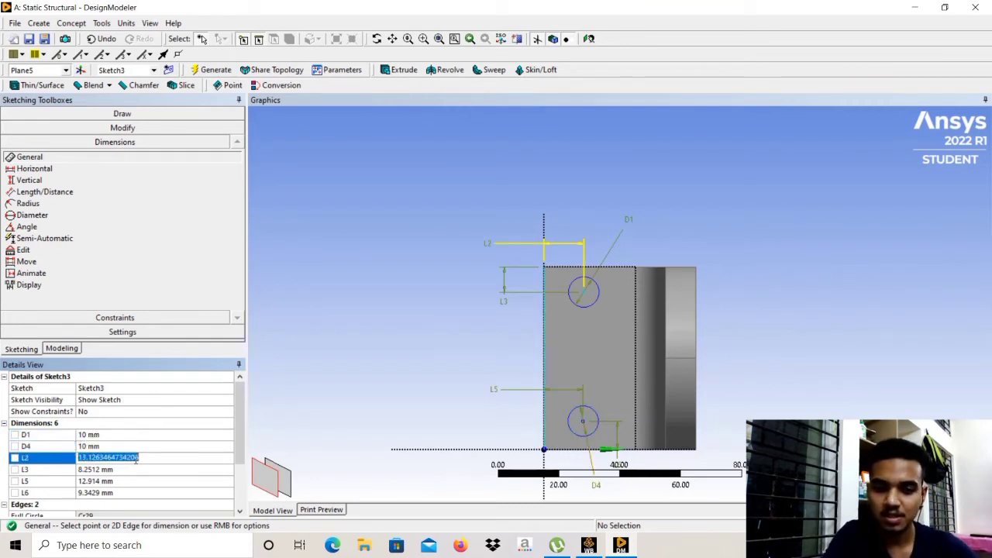
{"action": "key", "text": "BackSpace"}
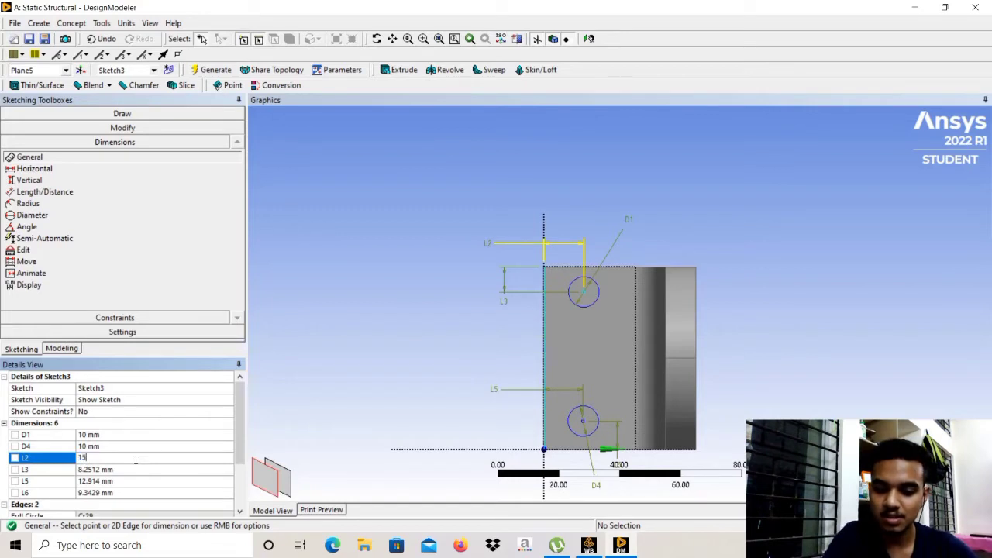
{"action": "key", "text": "Return"}
{"action": "left_click", "coordinate": [131, 469]}
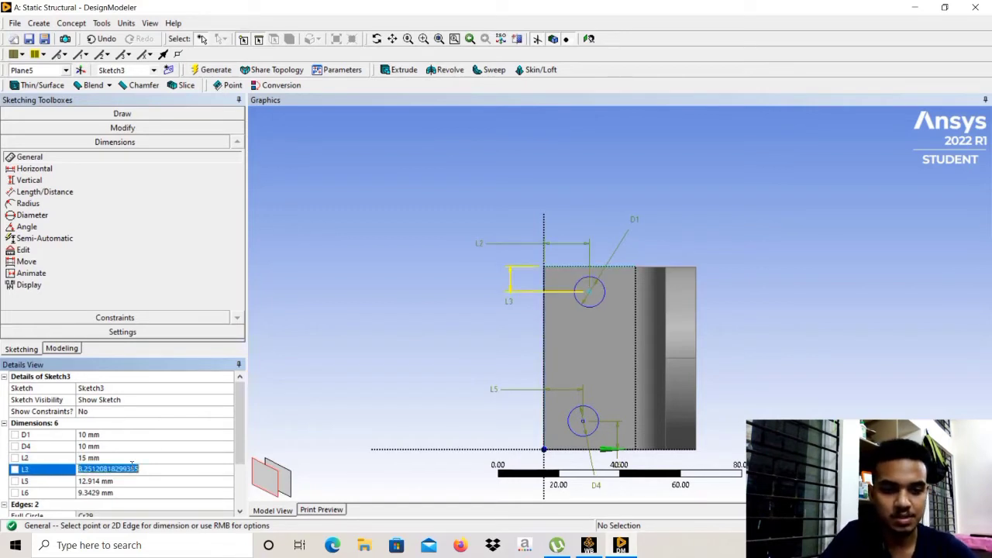
{"action": "key", "text": "BackSpace"}
{"action": "key", "text": "Return"}
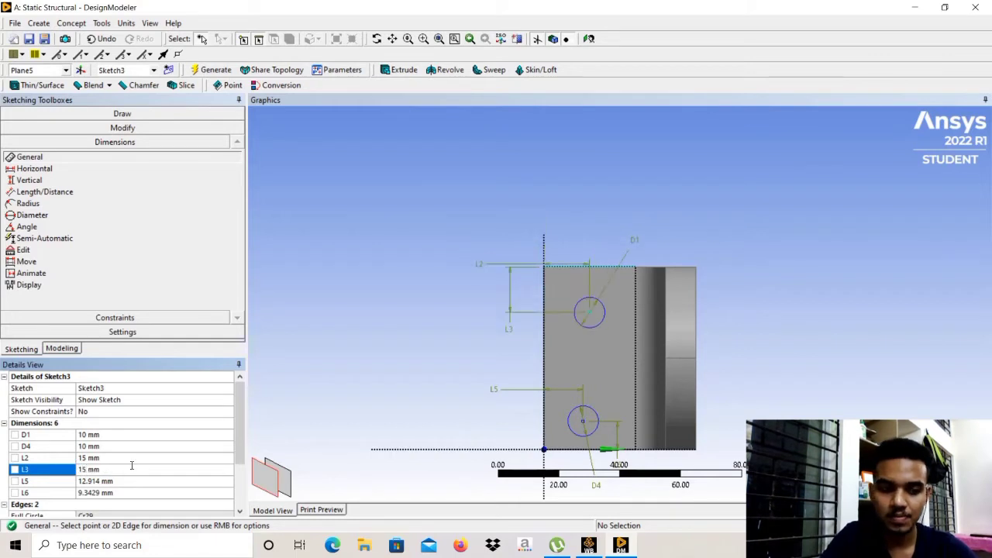
Set the lower circle centre's distances from the left vertical edge and the lower edge to 15 mm each
{"action": "left_click", "coordinate": [127, 481]}
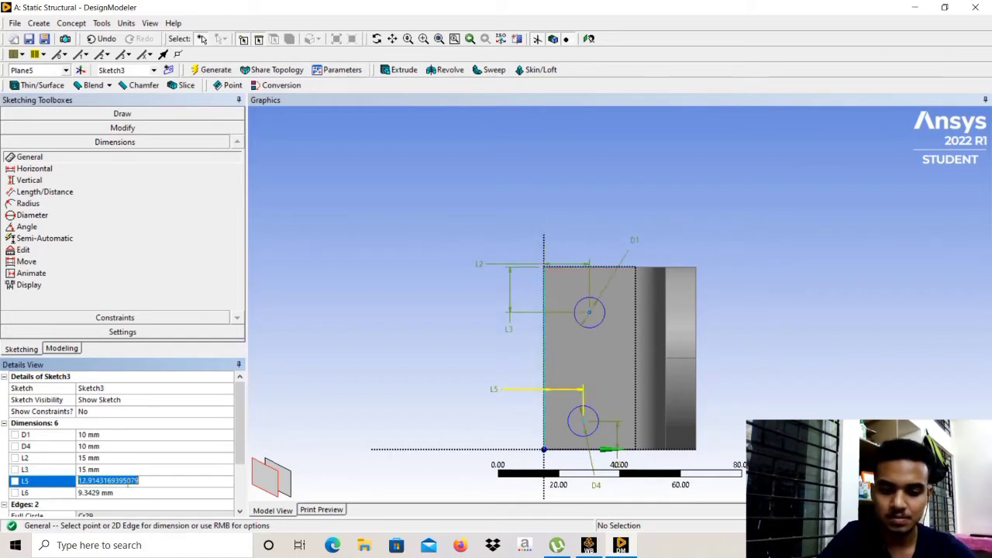
{"action": "key", "text": "BackSpace"}
{"action": "key", "text": "Return"}
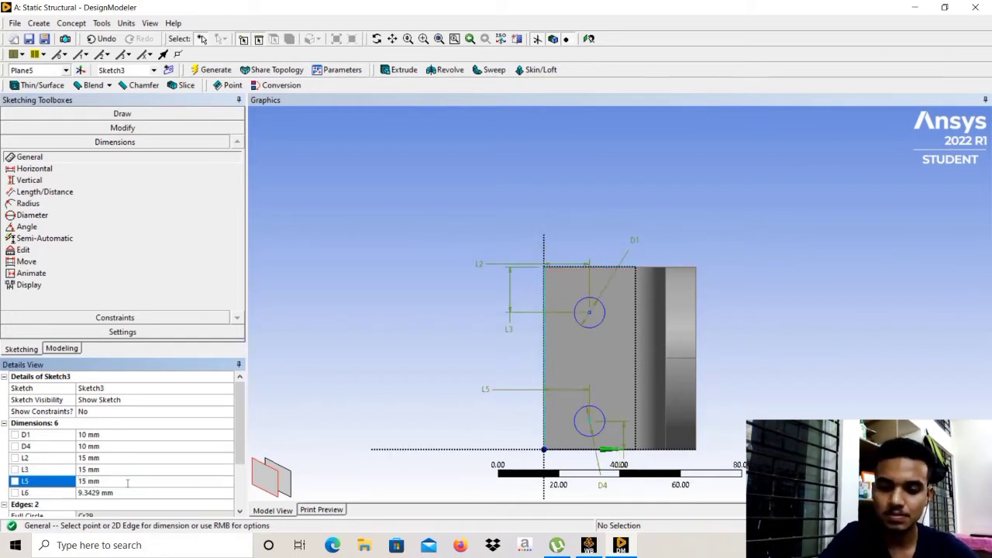
{"action": "left_click", "coordinate": [146, 504]}
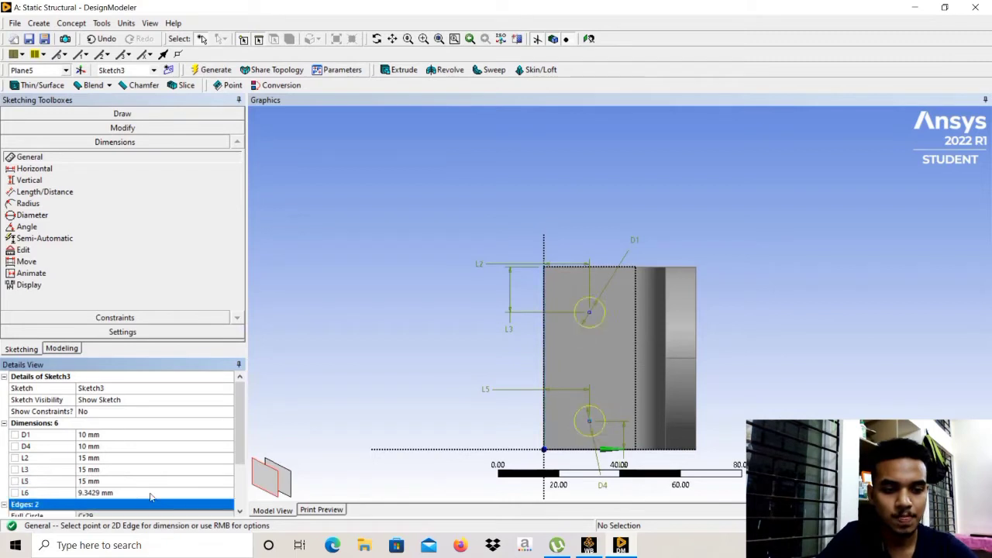
{"action": "left_click", "coordinate": [151, 493]}
{"action": "key", "text": "BackSpace"}
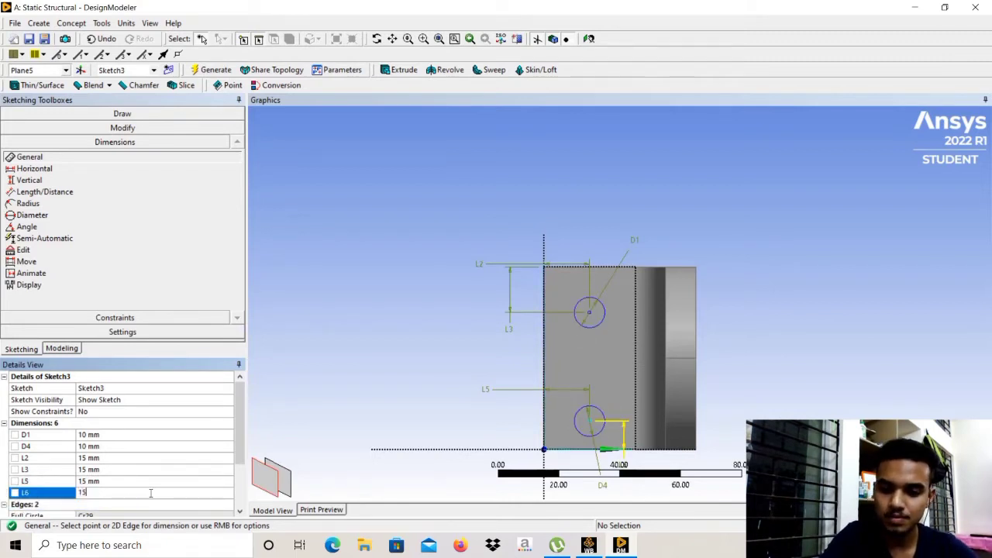
{"action": "type", "text": "15"}
{"action": "key", "text": "Return"}
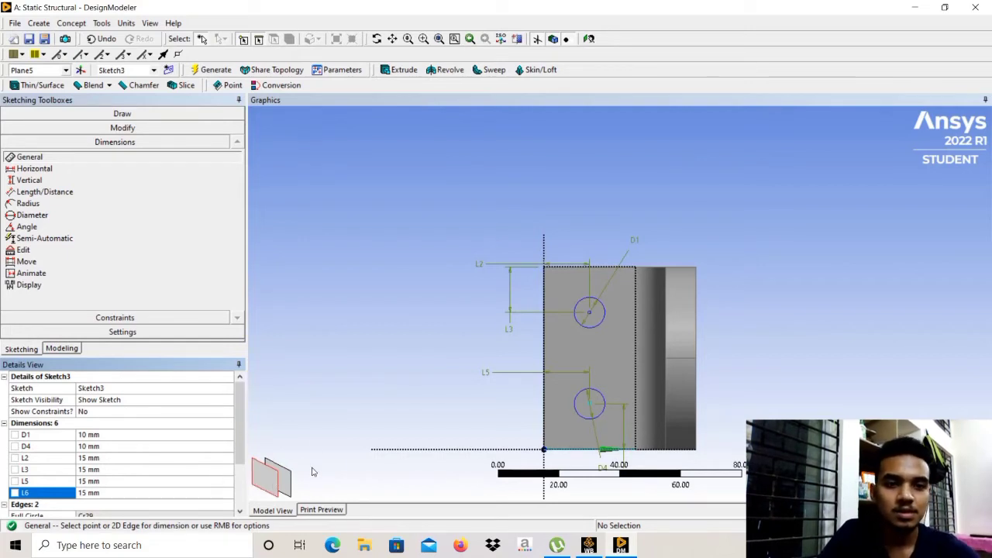
Extrude the two-circle sketch 30 mm deep as Cut Material to make both holes through the base leg
{"action": "left_click", "coordinate": [400, 70]}
{"action": "left_click", "coordinate": [167, 415]}
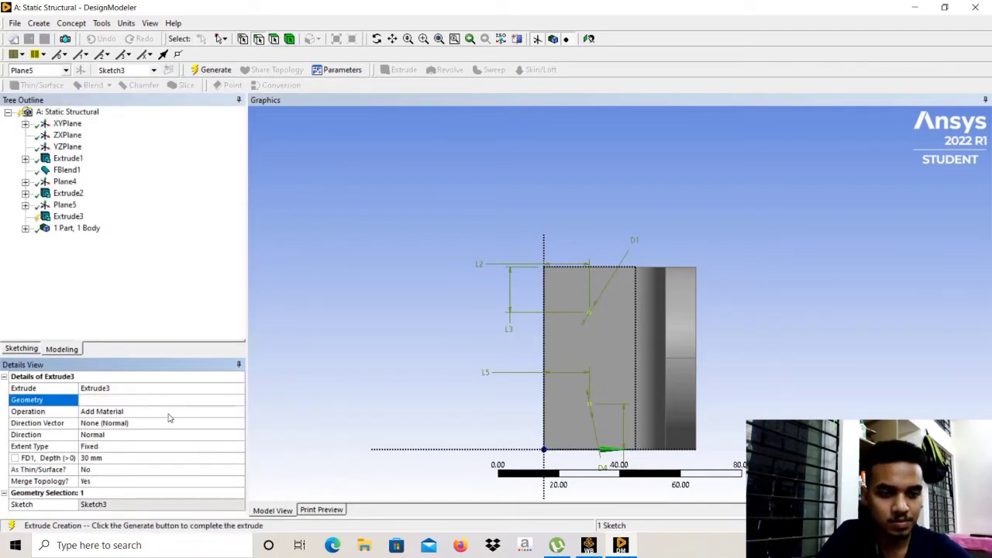
{"action": "left_click", "coordinate": [231, 419]}
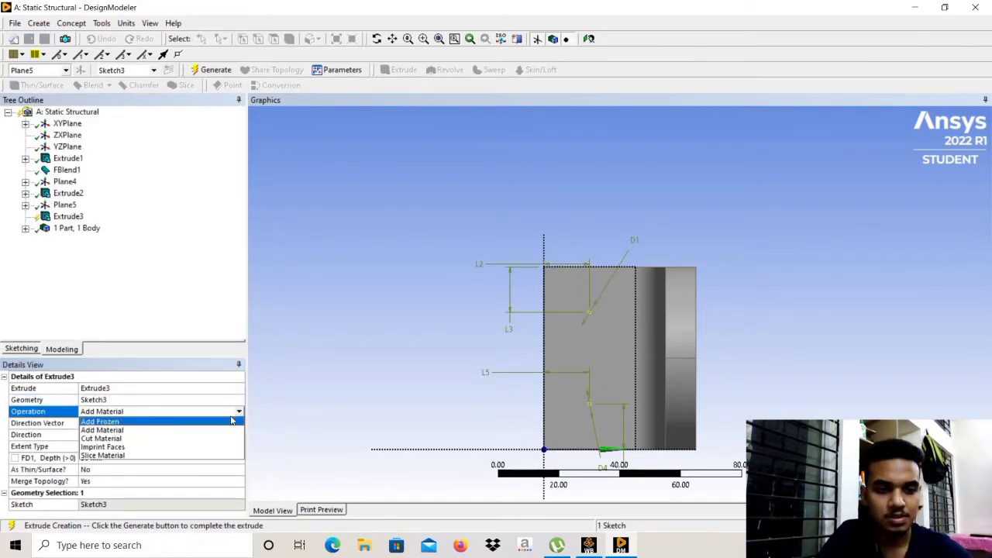
{"action": "left_click", "coordinate": [178, 438]}
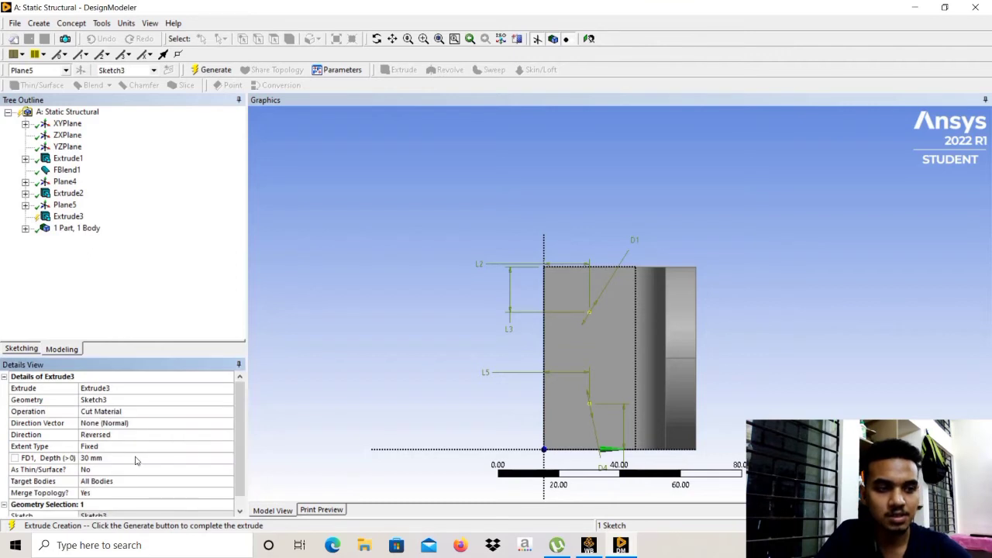
{"action": "left_click", "coordinate": [216, 70]}
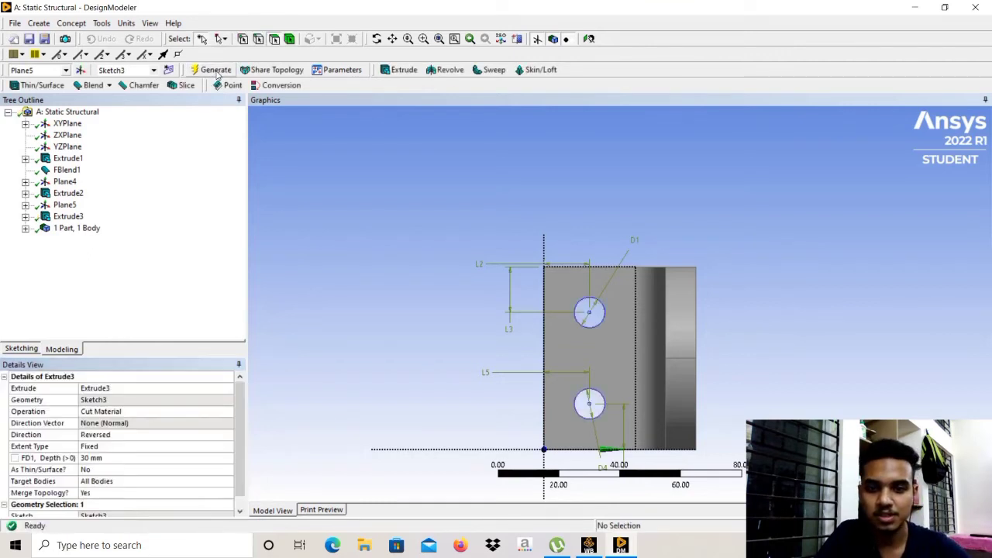
Close DesignModeler to return to Workbench and update the Geometry cell of the Static Structural system
{"action": "left_click", "coordinate": [377, 38]}
{"action": "left_click_drag", "start_coordinate": [642, 381], "coordinate": [670, 266]}
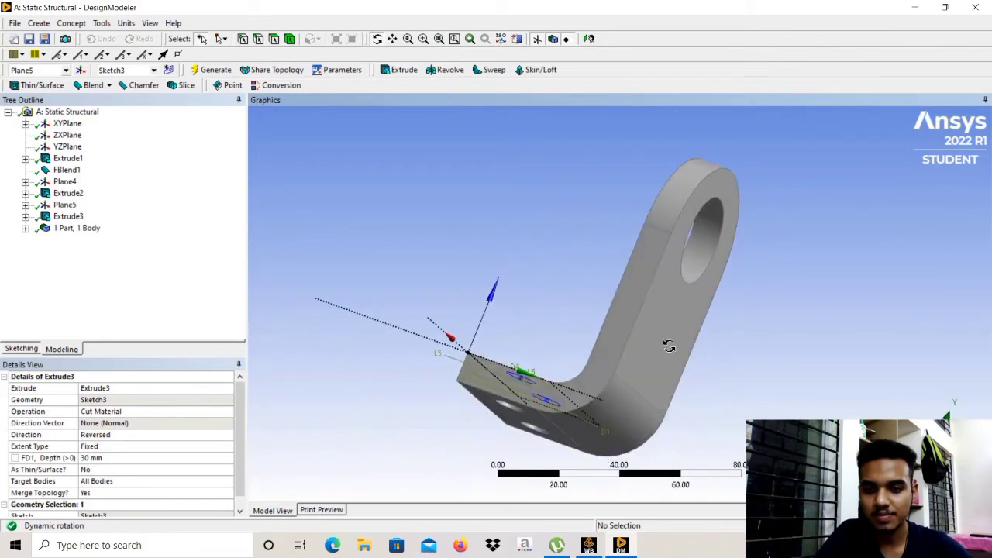
{"action": "left_click_drag", "start_coordinate": [626, 389], "coordinate": [598, 481]}
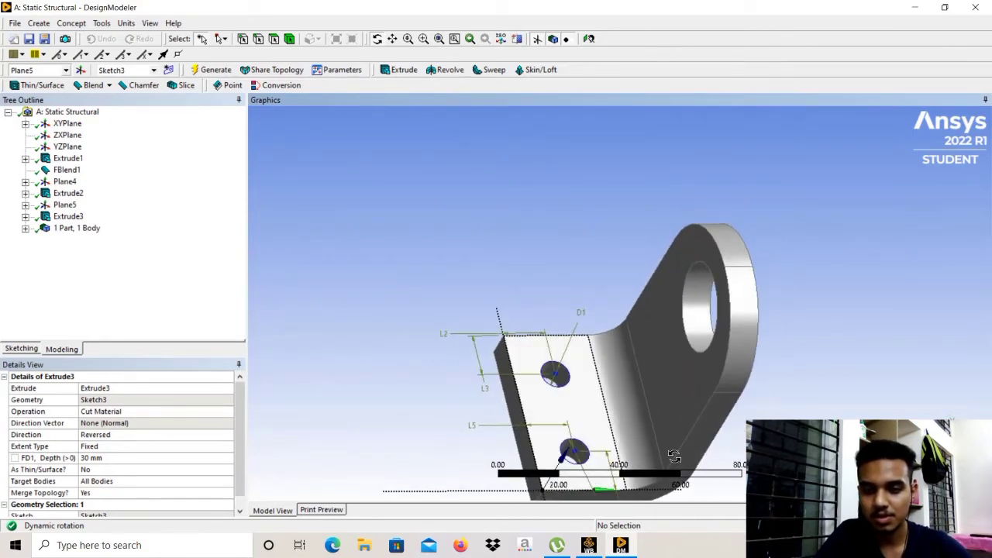
{"action": "left_click_drag", "start_coordinate": [674, 458], "coordinate": [689, 428]}
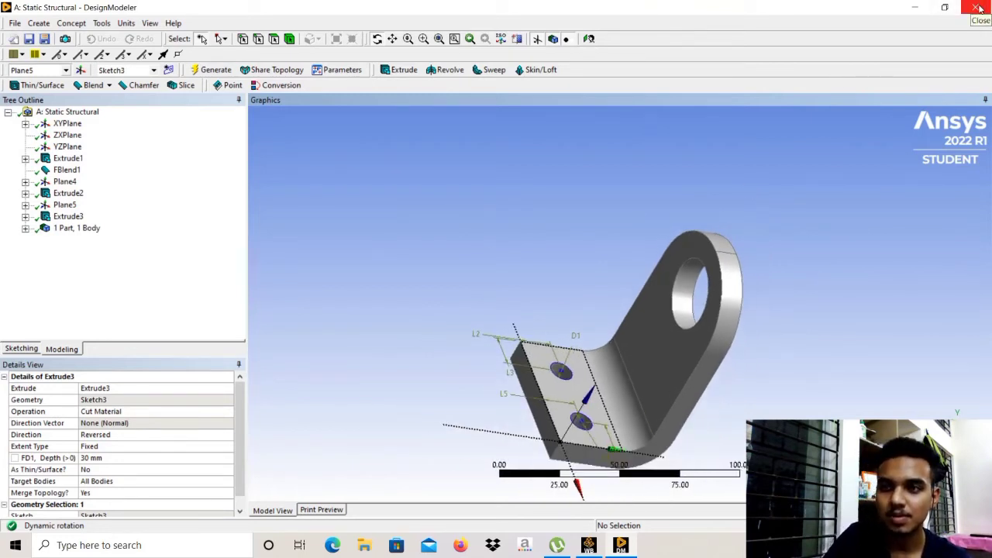
{"action": "left_click", "coordinate": [533, 152]}
{"action": "key", "text": "alt+F4"}
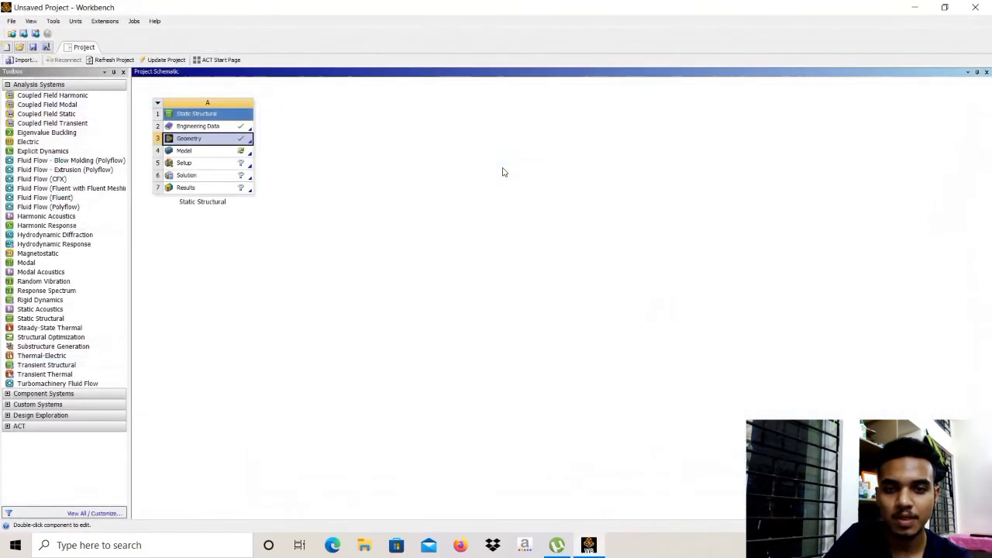
{"action": "right_click", "coordinate": [227, 141]}
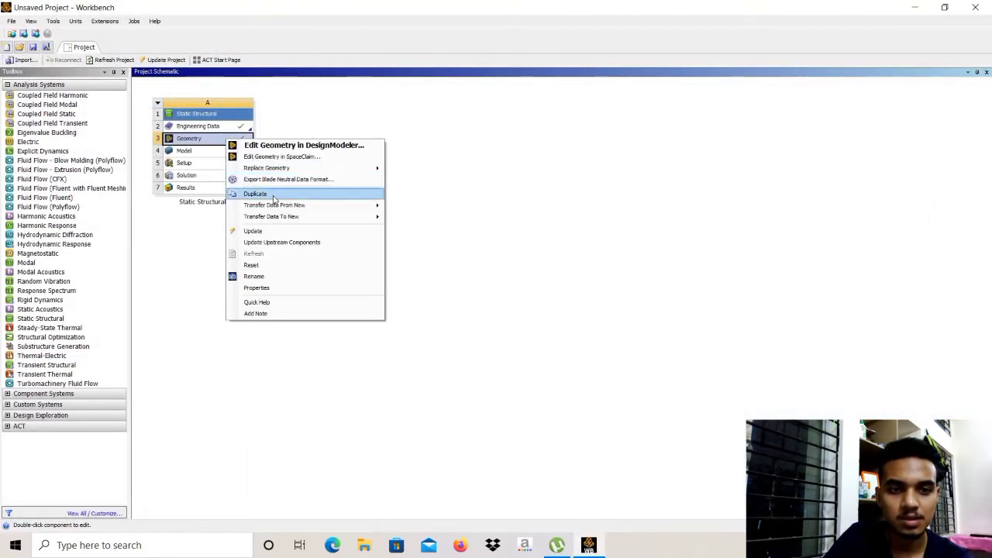
{"action": "left_click", "coordinate": [265, 230]}
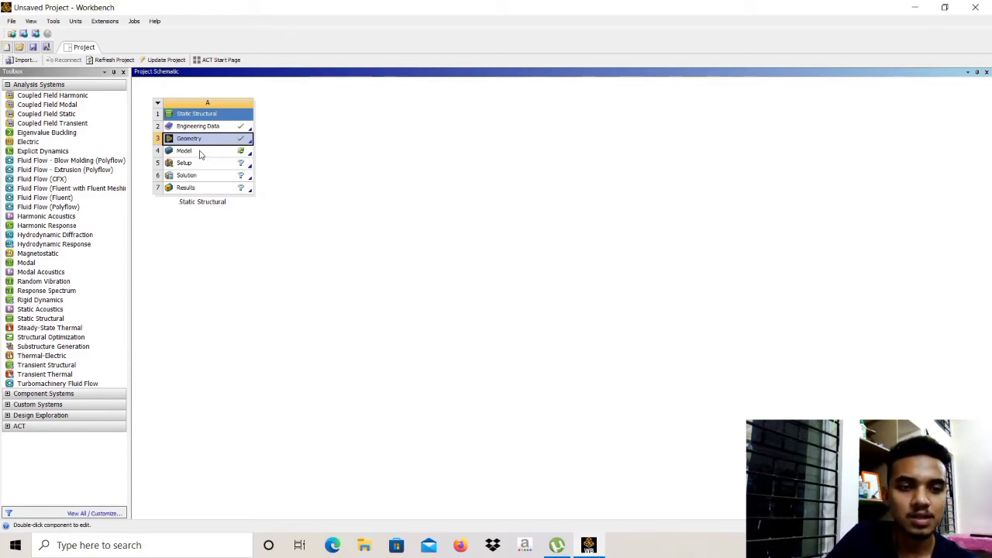
Open the Model cell in Mechanical and select the Metric (mm, kg, N, s, mV, mA) unit system
{"action": "left_click", "coordinate": [199, 152]}
{"action": "right_click", "coordinate": [200, 154]}
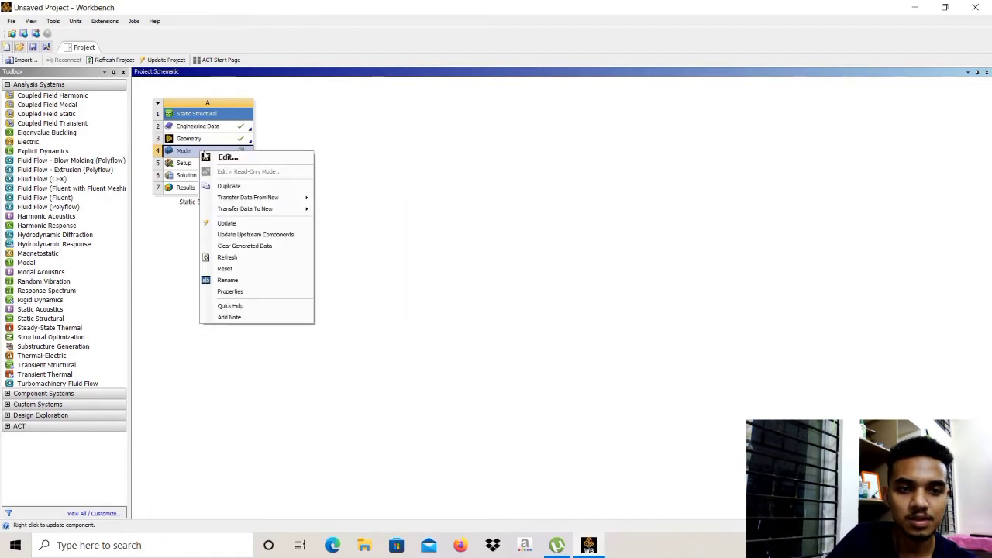
{"action": "left_click", "coordinate": [244, 158]}
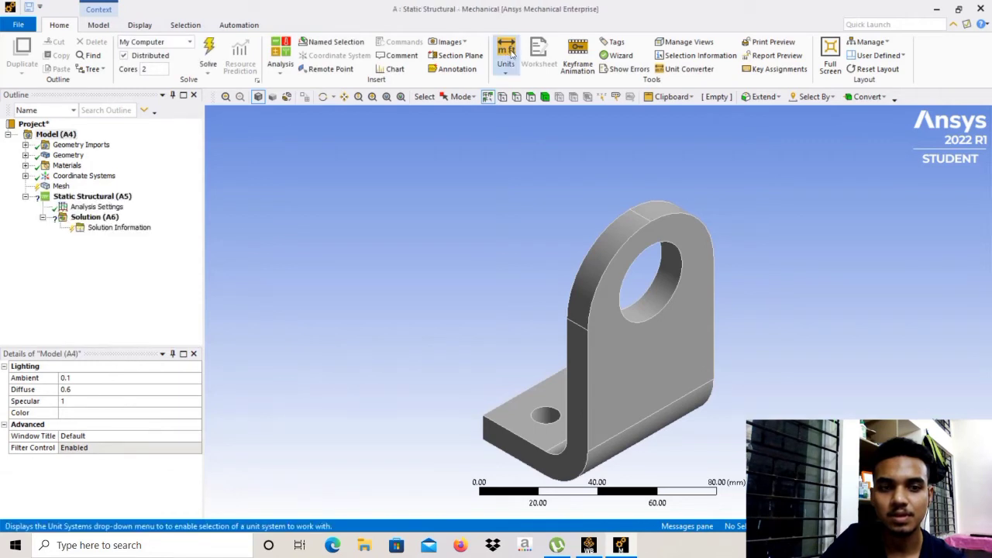
{"action": "left_click", "coordinate": [509, 55]}
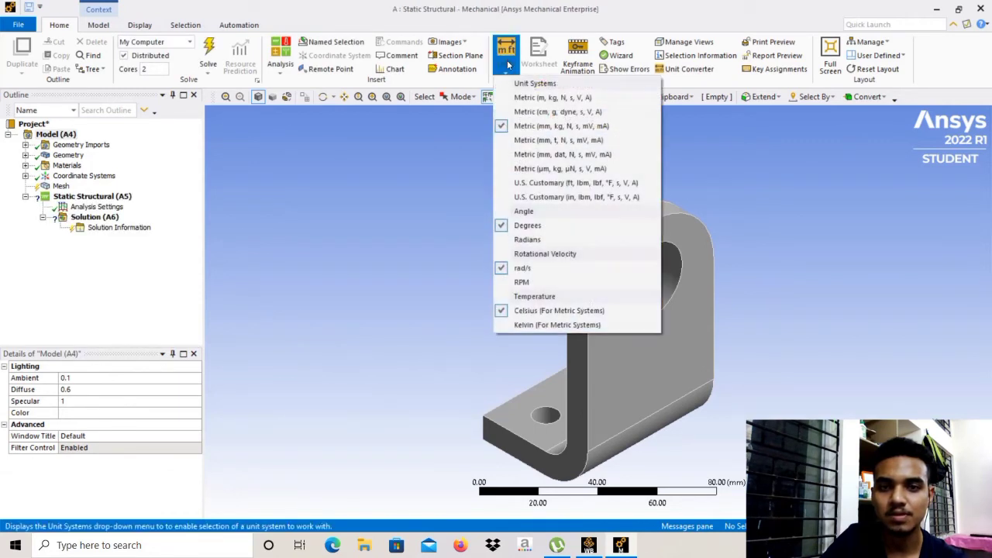
{"action": "left_click", "coordinate": [564, 127]}
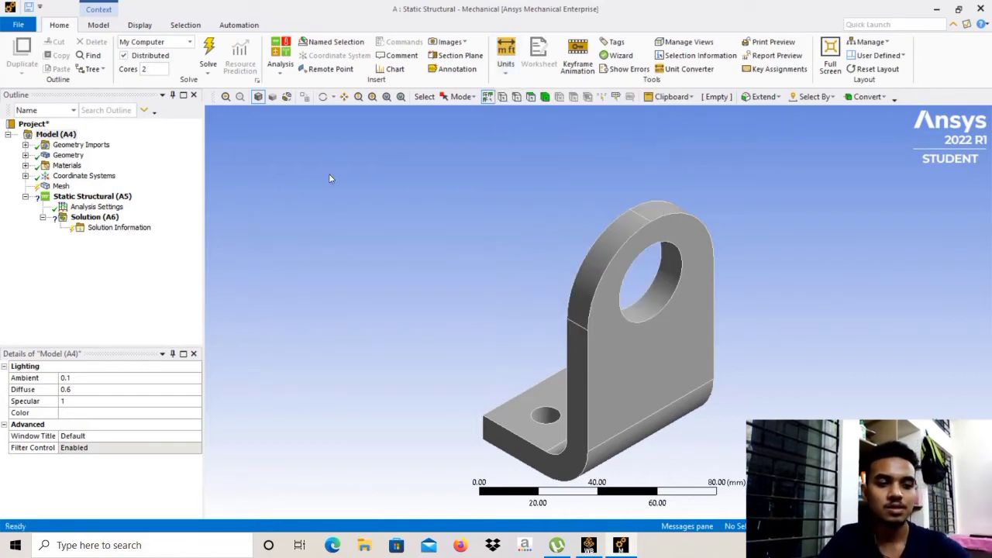
Generate the bracket's mesh with the default element size
{"action": "left_click", "coordinate": [63, 187]}
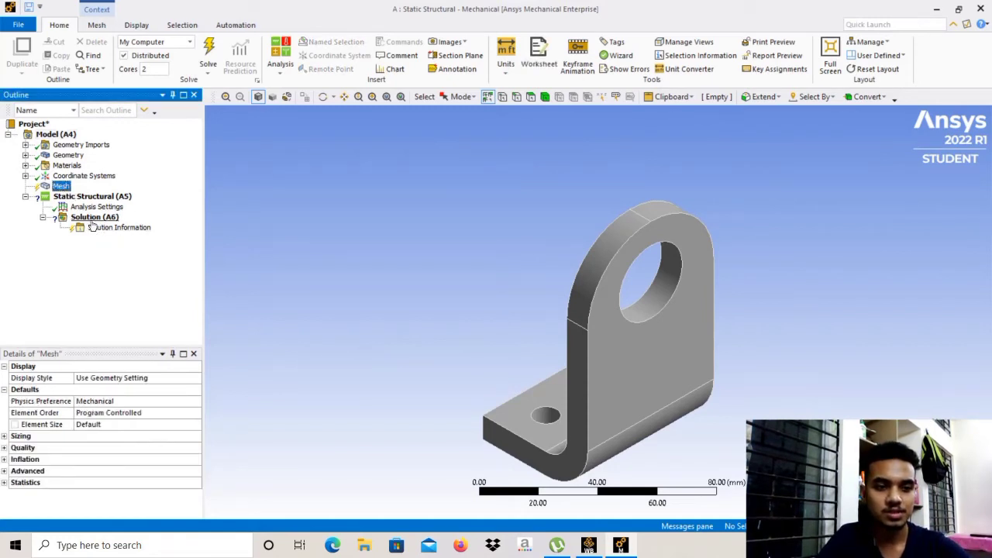
{"action": "right_click", "coordinate": [63, 190]}
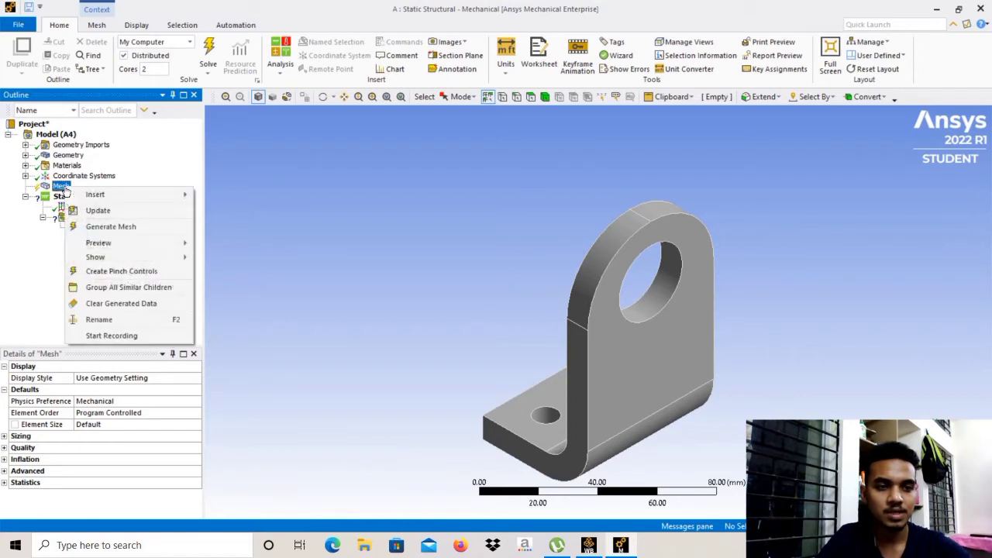
{"action": "left_click", "coordinate": [108, 226]}
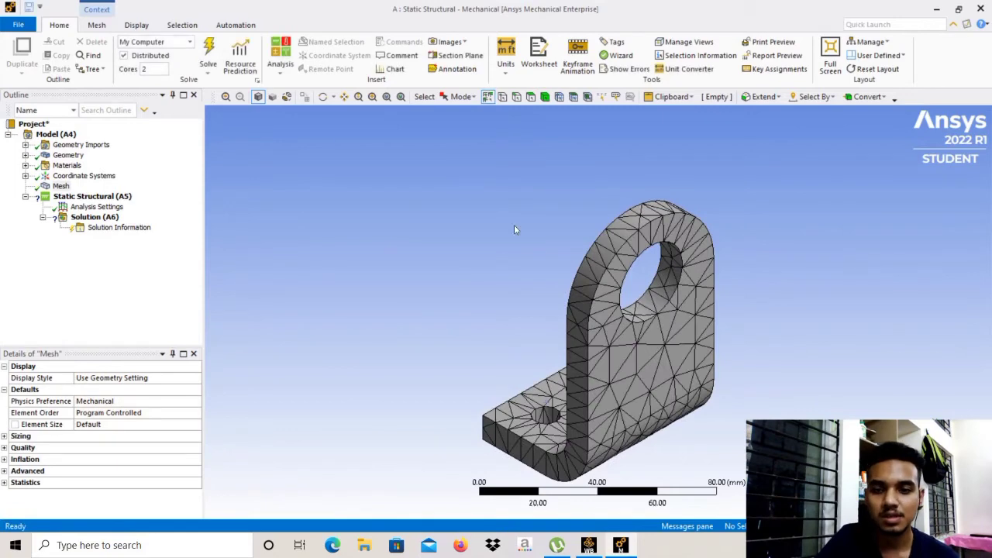
Insert a Fixed Support in the Static Structural analysis and apply it to the underside face of the base leg
{"action": "left_click", "coordinate": [324, 97]}
{"action": "left_click_drag", "start_coordinate": [615, 427], "coordinate": [598, 438]}
{"action": "left_click_drag", "start_coordinate": [438, 363], "coordinate": [455, 310]}
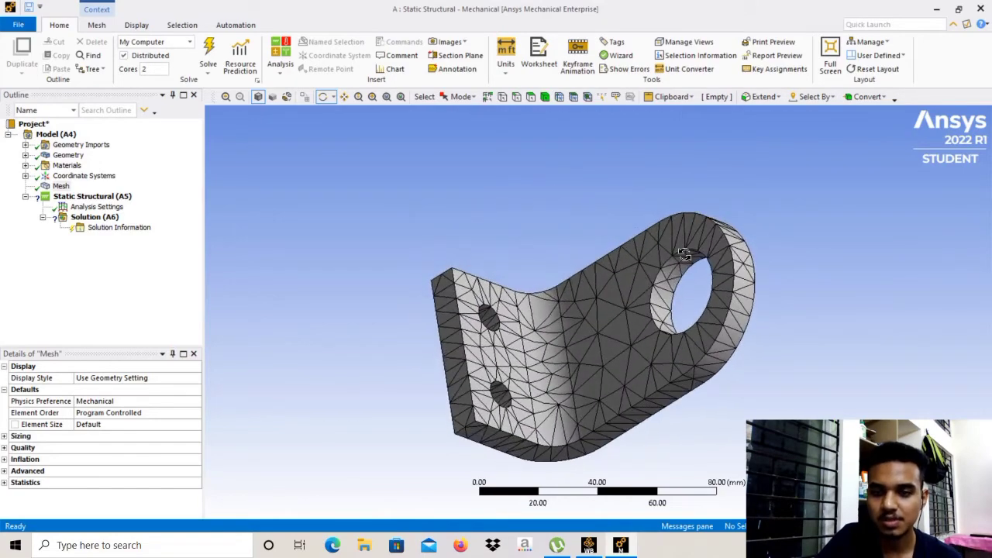
{"action": "left_click_drag", "start_coordinate": [685, 258], "coordinate": [600, 230]}
{"action": "left_click_drag", "start_coordinate": [671, 286], "coordinate": [328, 297]}
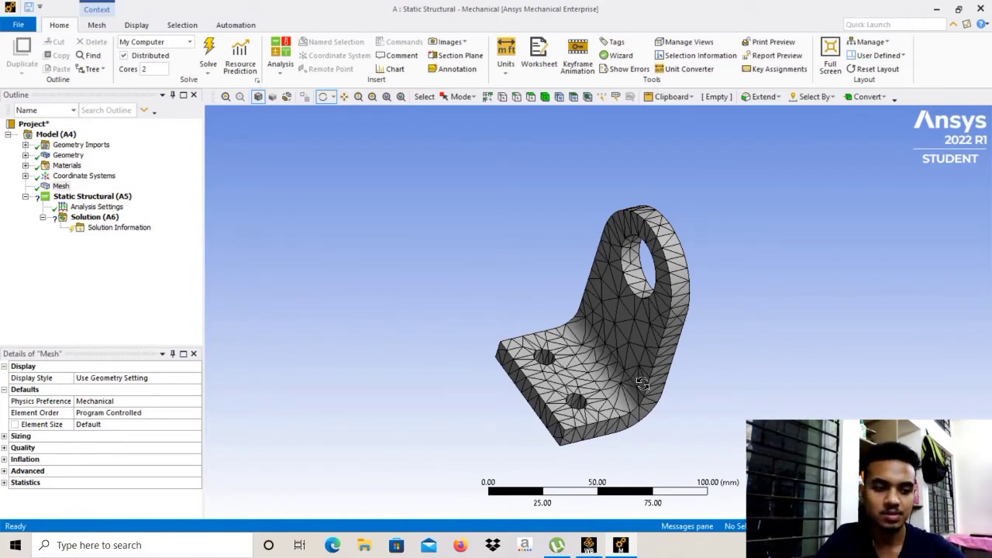
{"action": "left_click_drag", "start_coordinate": [642, 382], "coordinate": [630, 264]}
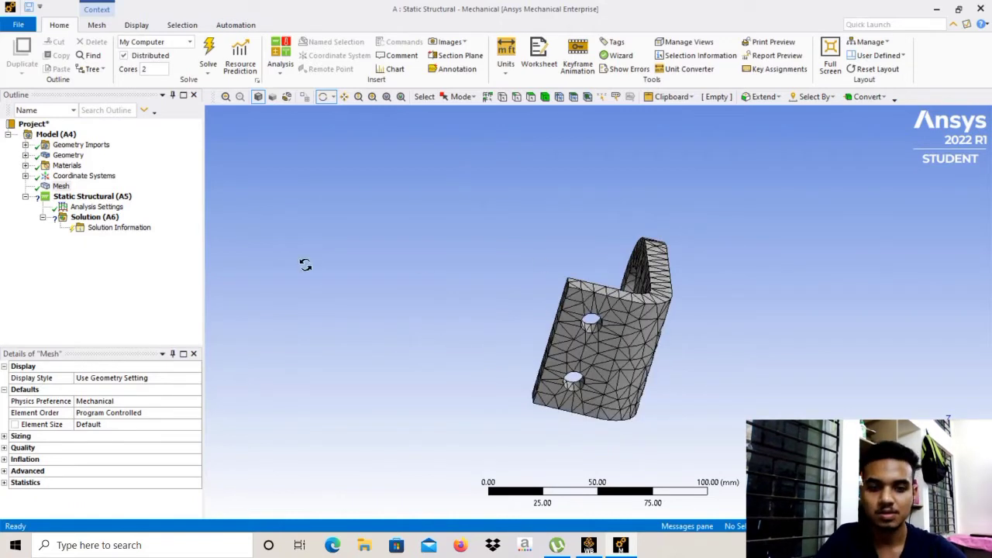
{"action": "left_click", "coordinate": [109, 198]}
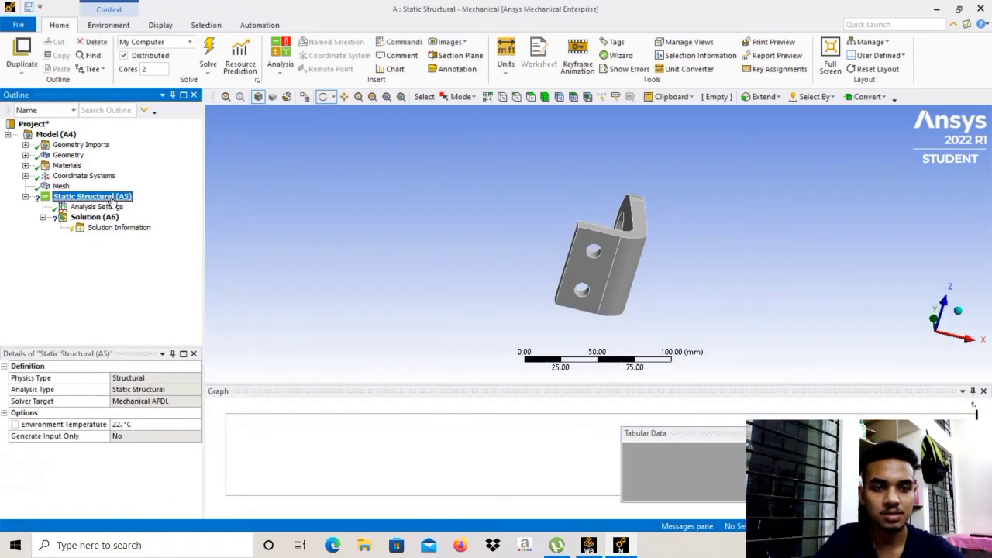
{"action": "right_click", "coordinate": [113, 203]}
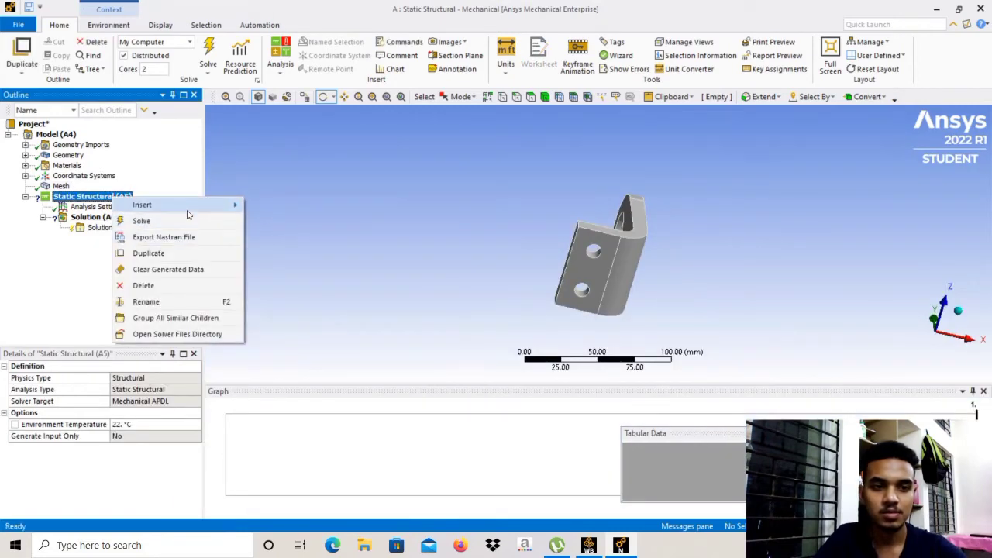
{"action": "mouse_move", "coordinate": [192, 211]}
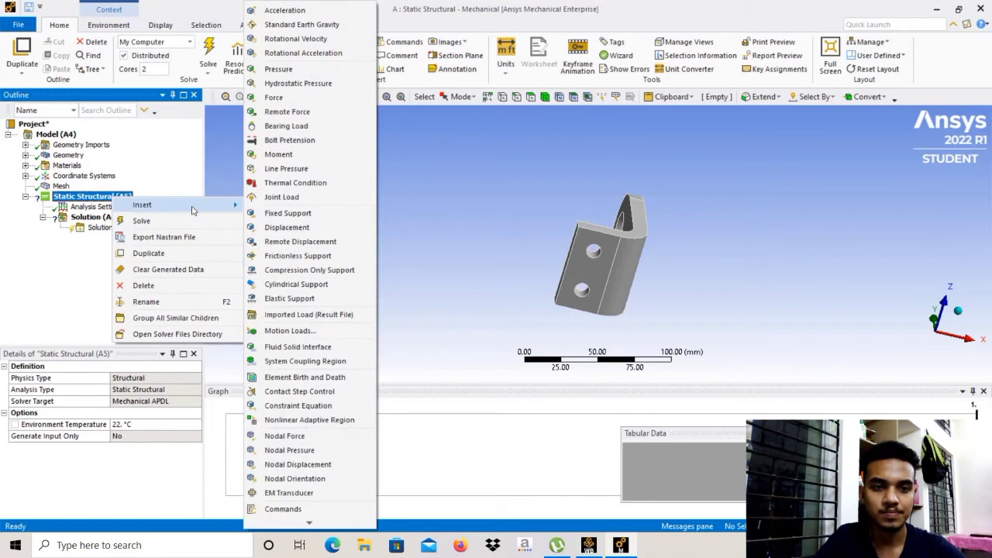
{"action": "left_click", "coordinate": [295, 214]}
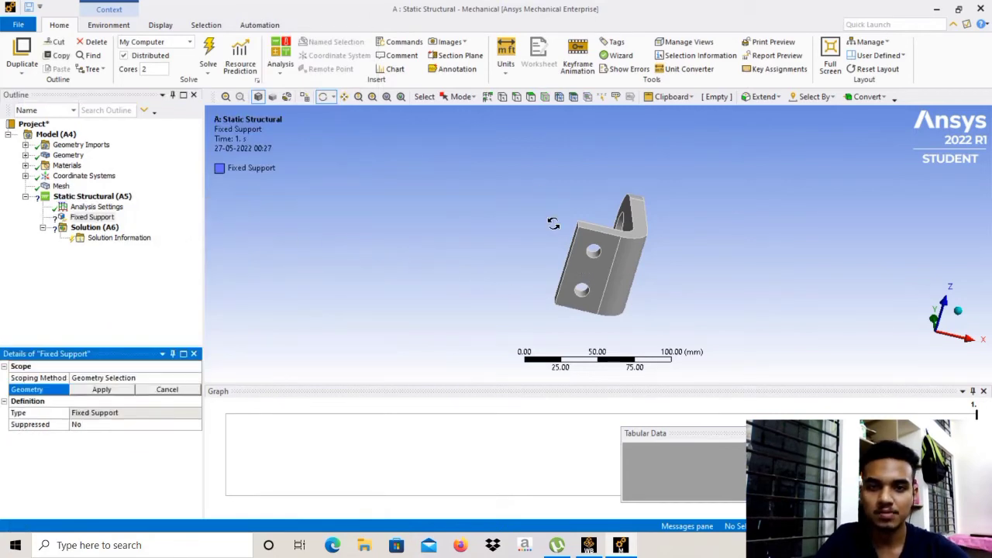
{"action": "left_click", "coordinate": [531, 96]}
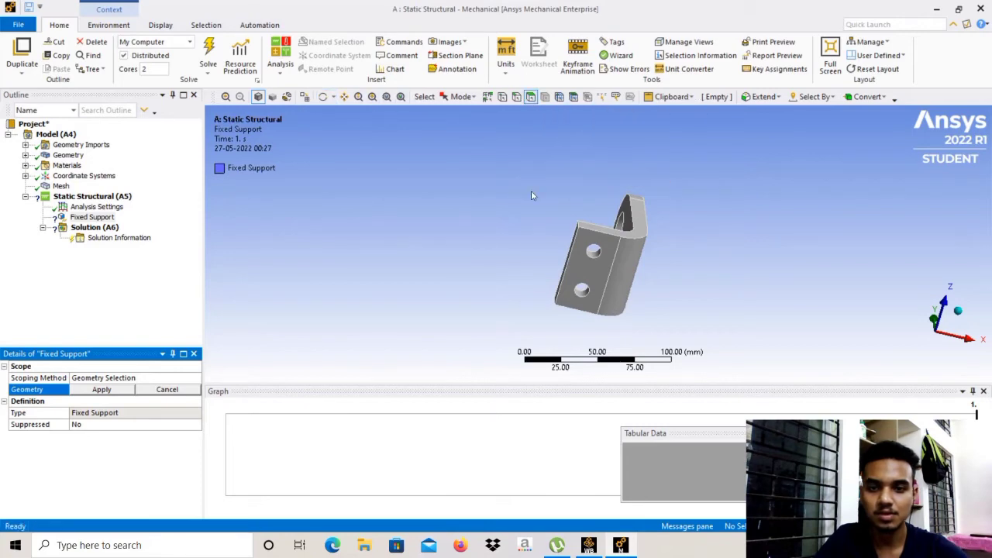
{"action": "left_click", "coordinate": [598, 271]}
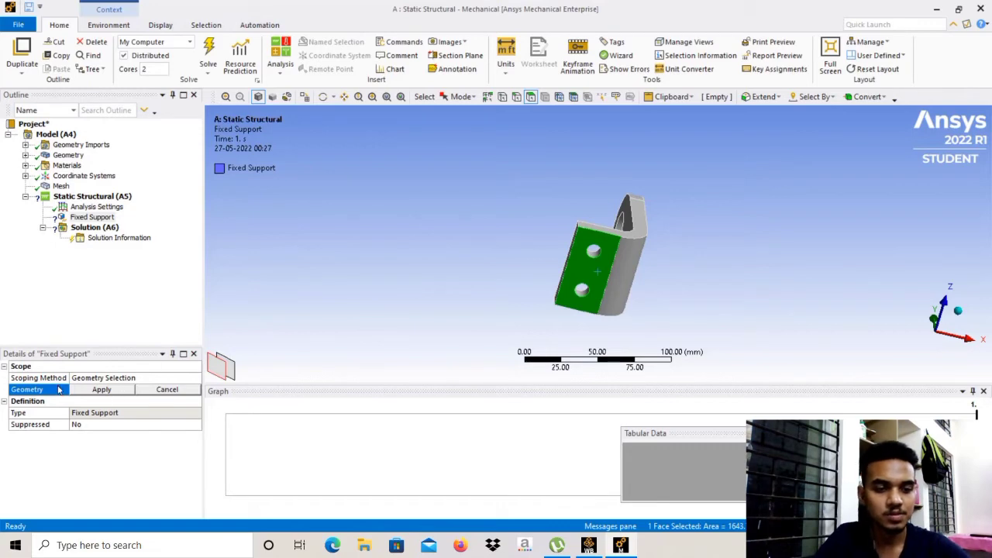
{"action": "left_click", "coordinate": [102, 389]}
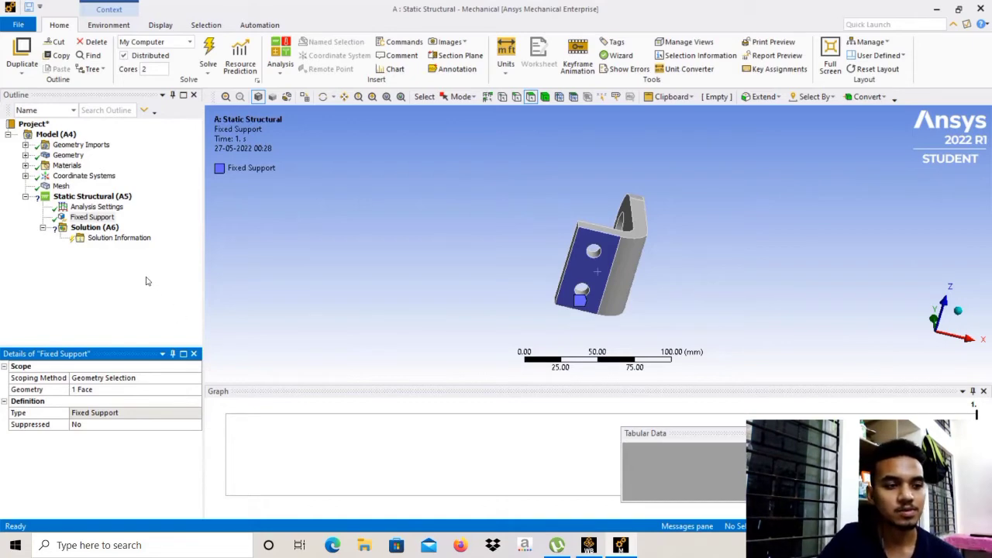
Insert a Force in the Static Structural analysis and scope it to the inner cylindrical face of the upright leg's large hole
{"action": "right_click", "coordinate": [115, 199]}
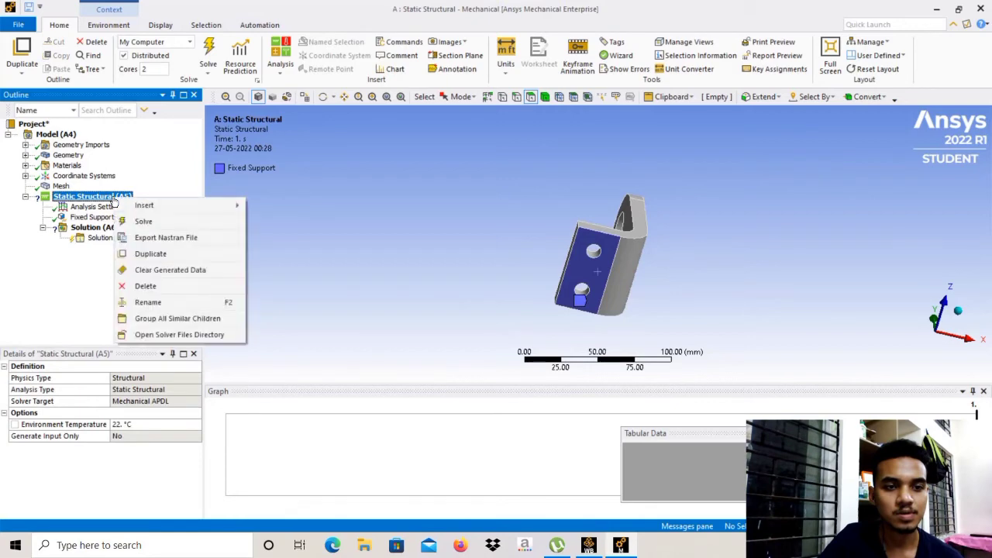
{"action": "mouse_move", "coordinate": [133, 205]}
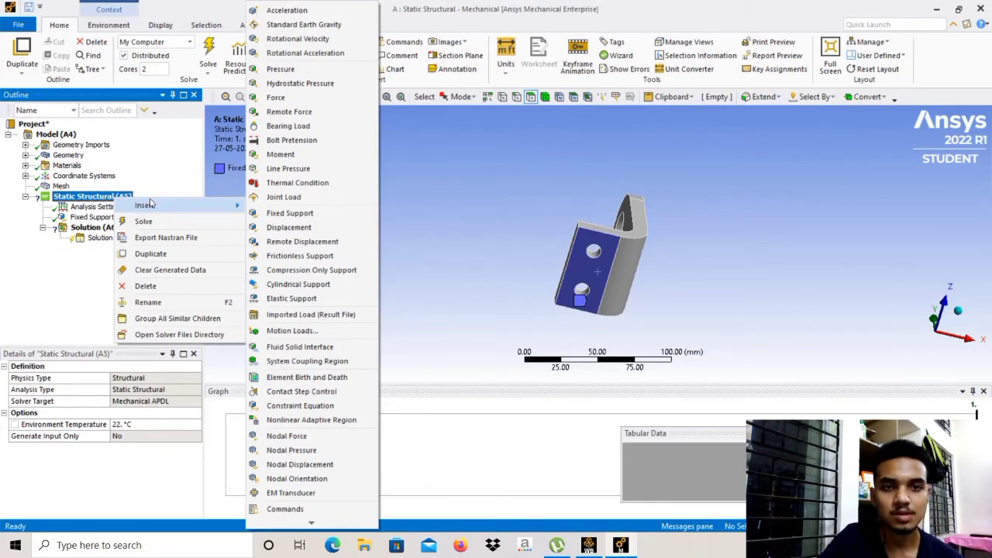
{"action": "left_click", "coordinate": [276, 98]}
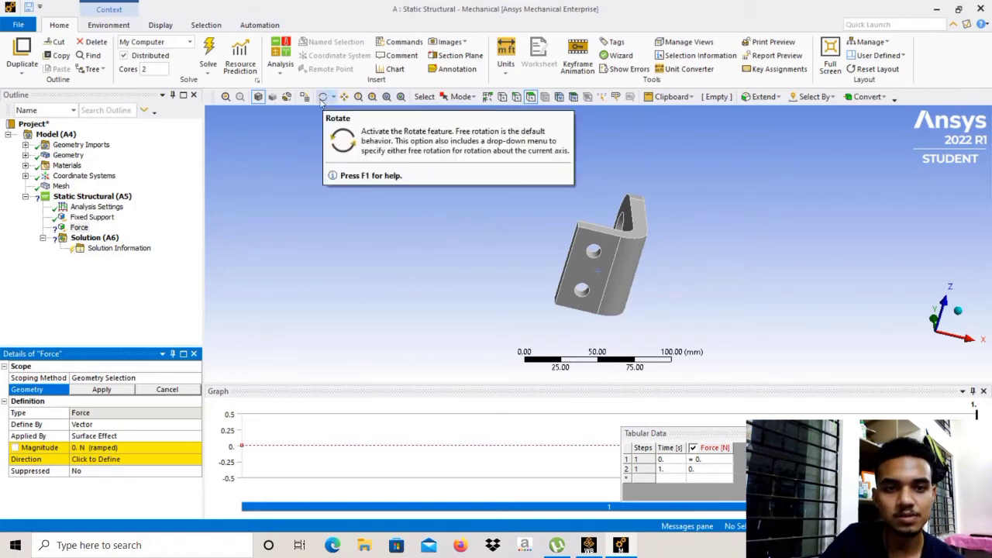
{"action": "left_click", "coordinate": [322, 101]}
{"action": "left_click_drag", "start_coordinate": [608, 236], "coordinate": [663, 291]}
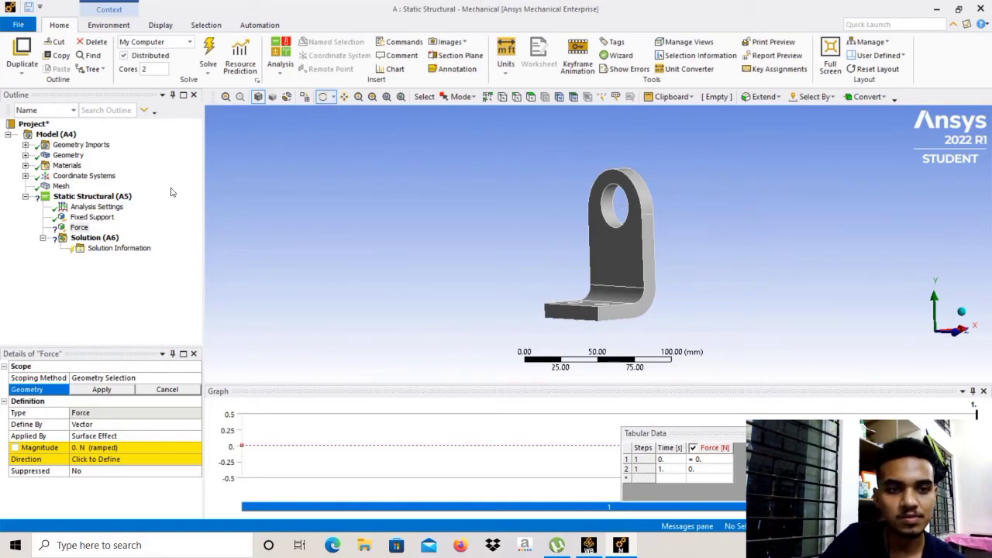
{"action": "left_click", "coordinate": [530, 96]}
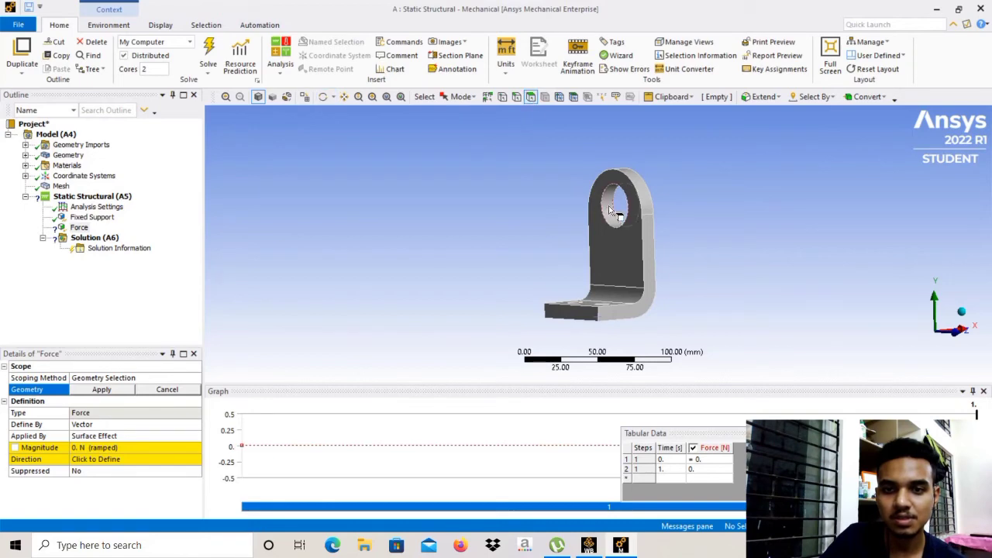
{"action": "left_click", "coordinate": [610, 208]}
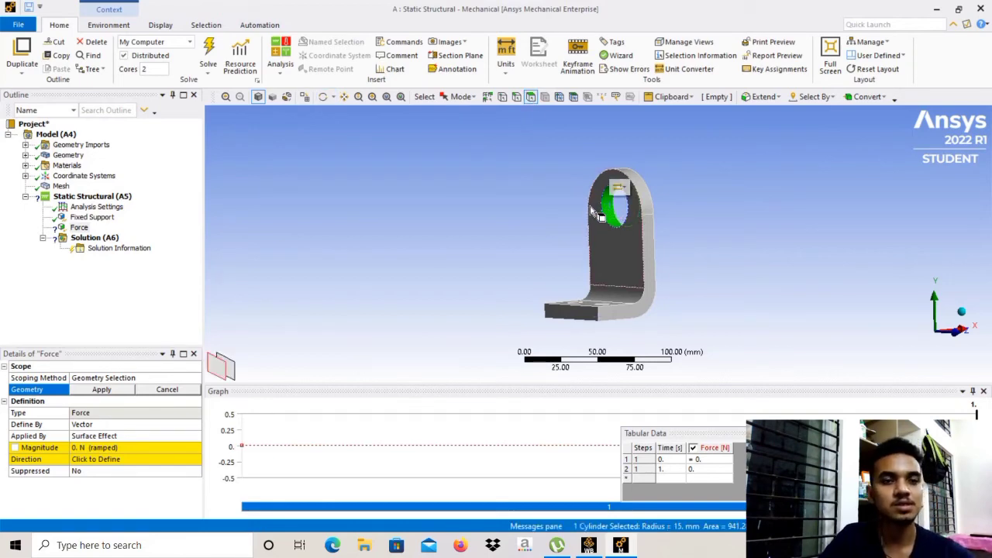
{"action": "left_click", "coordinate": [101, 390]}
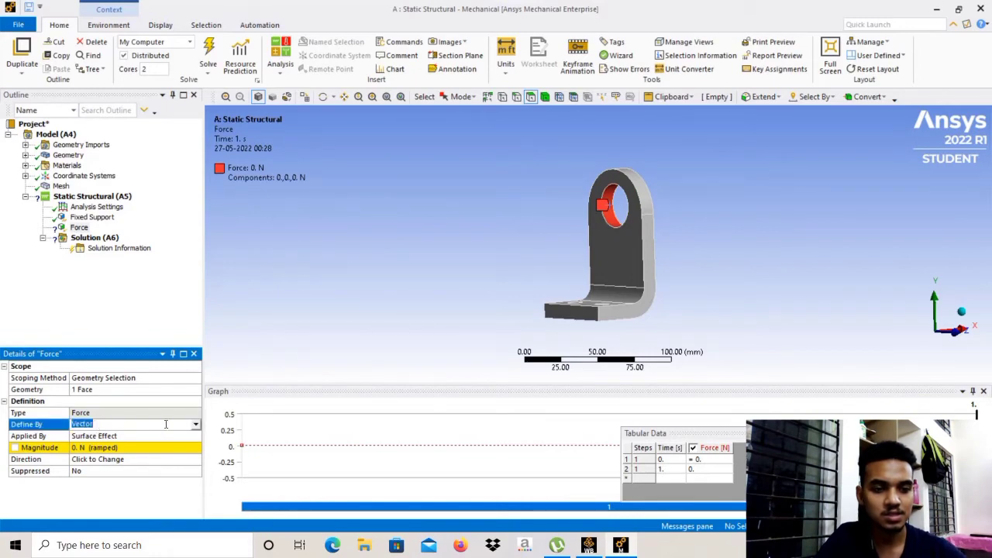
Define the force by components in the Global Coordinate System: X 5500 N, Y -1700 N and Z 3500 N
{"action": "left_click", "coordinate": [195, 426]}
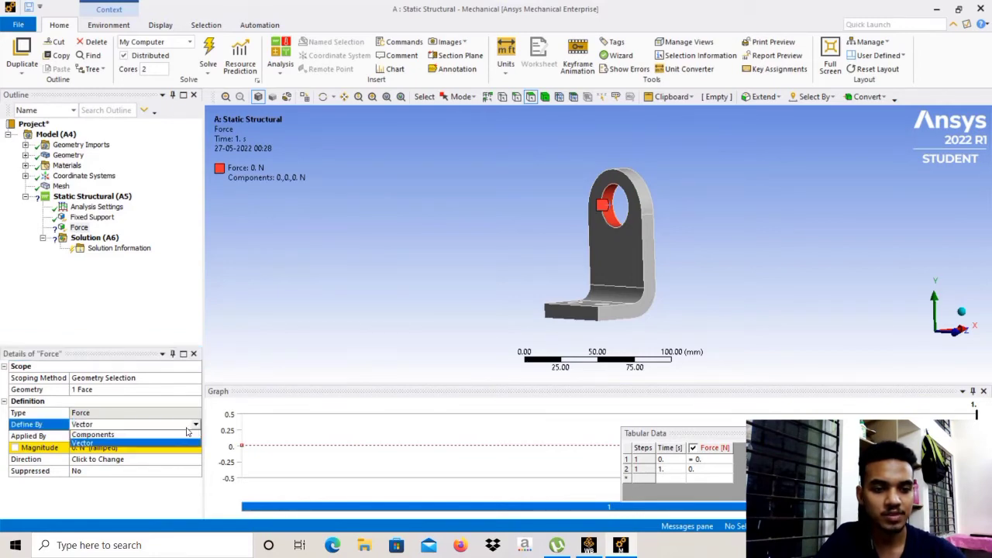
{"action": "left_click", "coordinate": [139, 435]}
{"action": "left_click", "coordinate": [132, 458]}
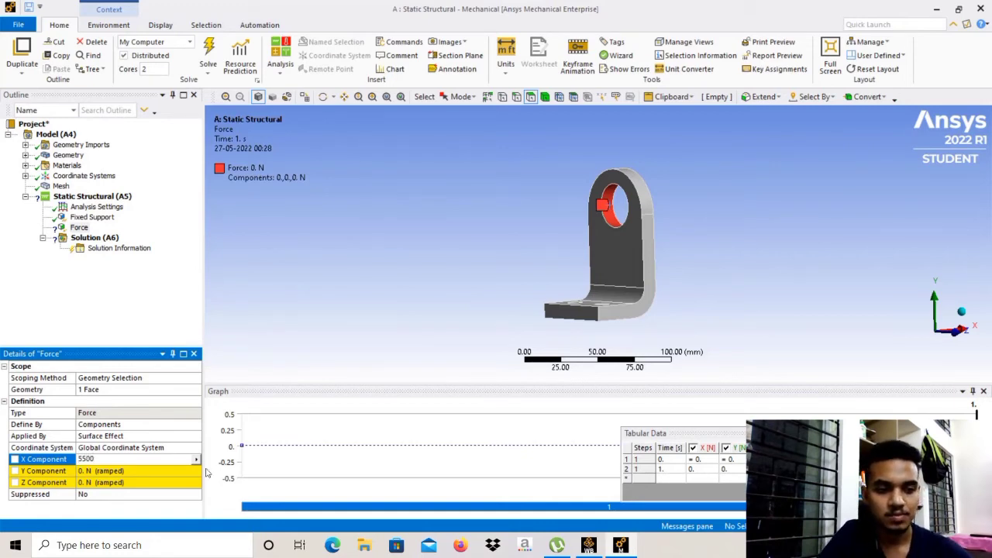
{"action": "left_click", "coordinate": [139, 472]}
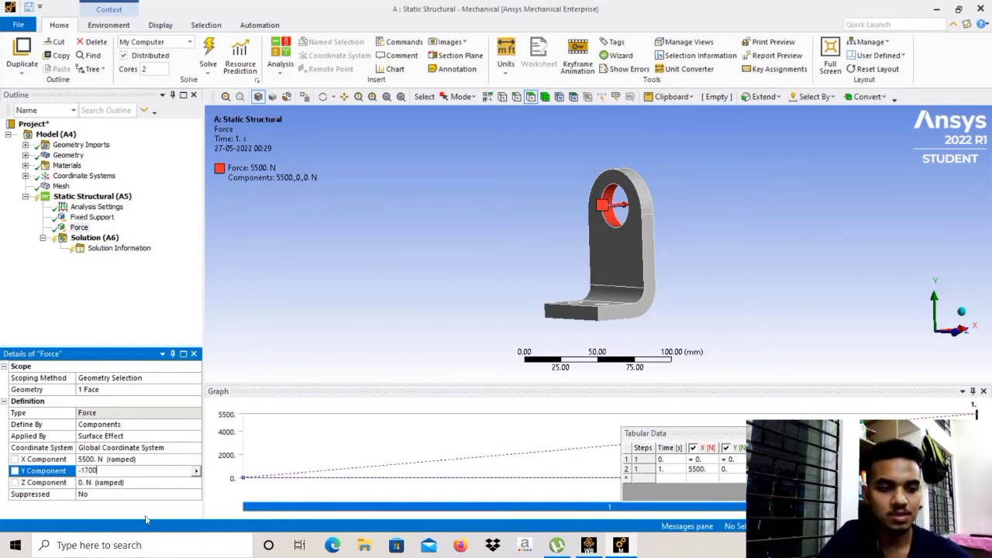
{"action": "left_click", "coordinate": [134, 484]}
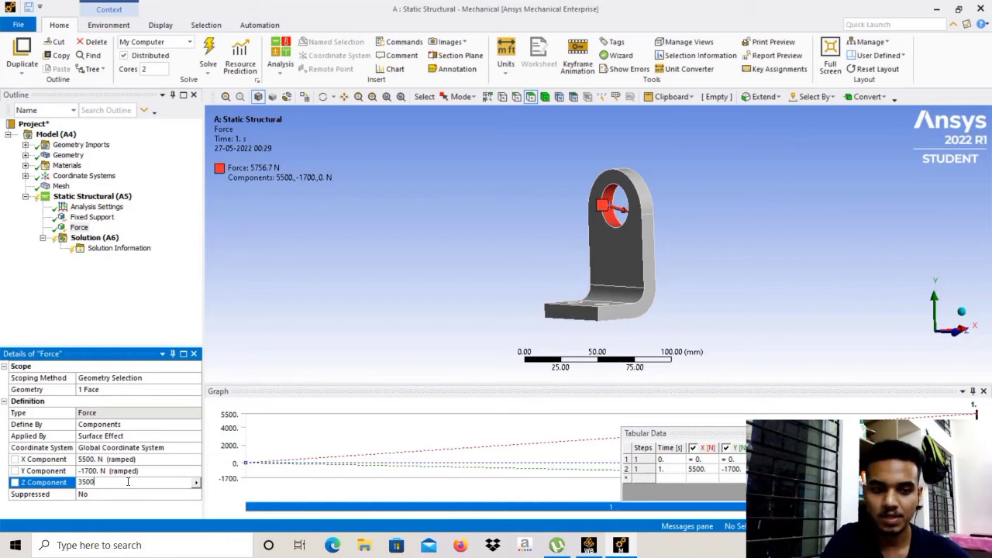
{"action": "type", "text": "3500"}
{"action": "key", "text": "Return"}
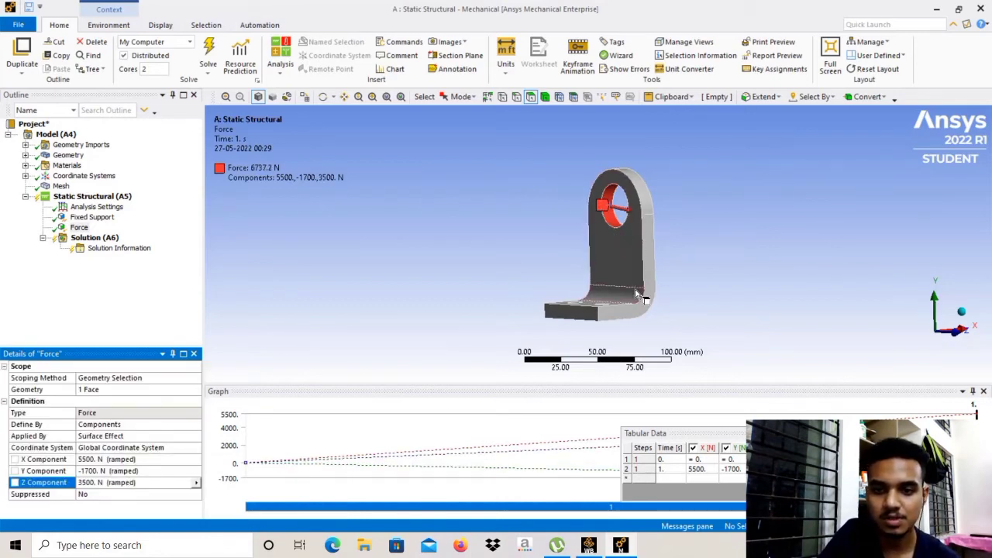
{"action": "left_click", "coordinate": [322, 97]}
{"action": "left_click_drag", "start_coordinate": [557, 245], "coordinate": [599, 180]}
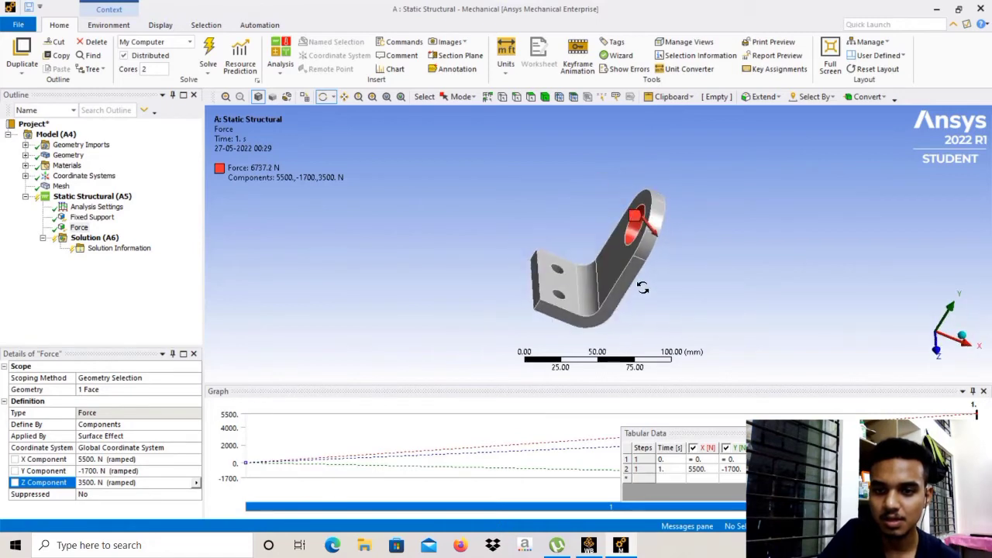
{"action": "left_click_drag", "start_coordinate": [642, 281], "coordinate": [542, 295]}
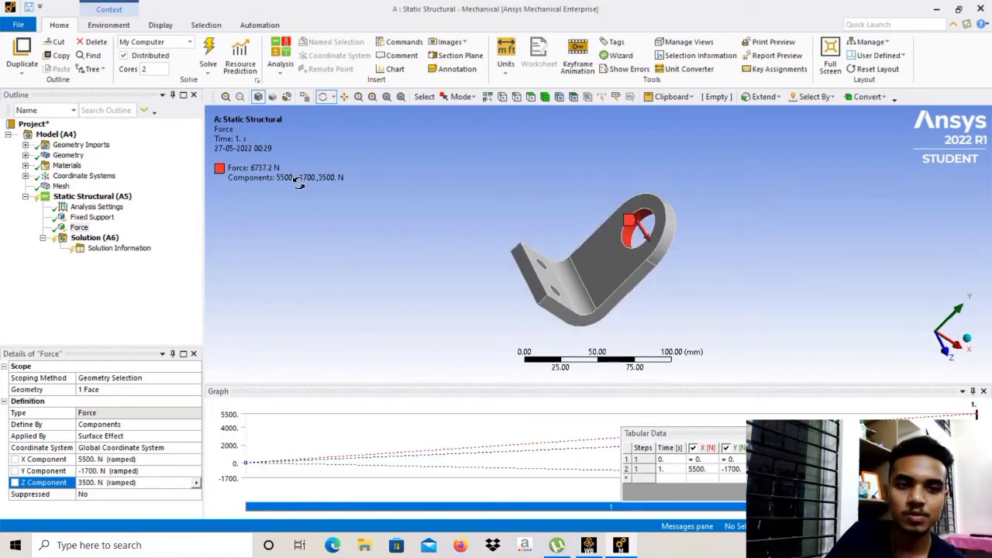
Insert a Total Deformation result in the Solution
{"action": "left_click", "coordinate": [94, 237]}
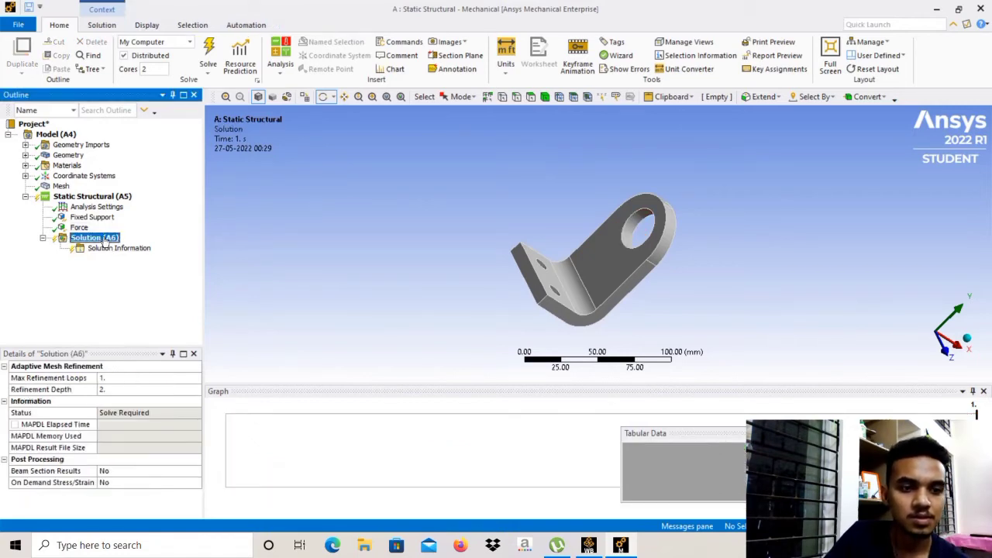
{"action": "right_click", "coordinate": [103, 239]}
{"action": "mouse_move", "coordinate": [137, 248]}
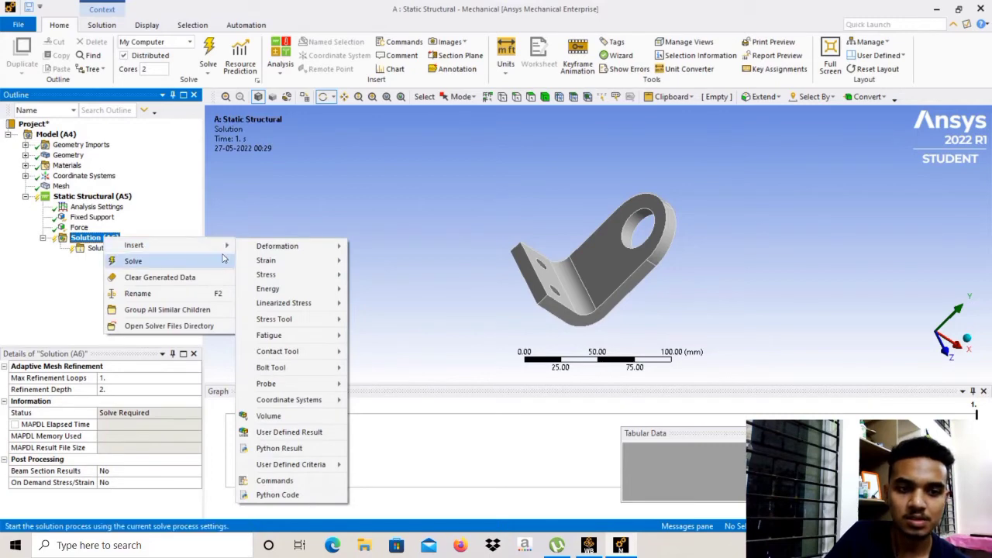
{"action": "mouse_move", "coordinate": [240, 249]}
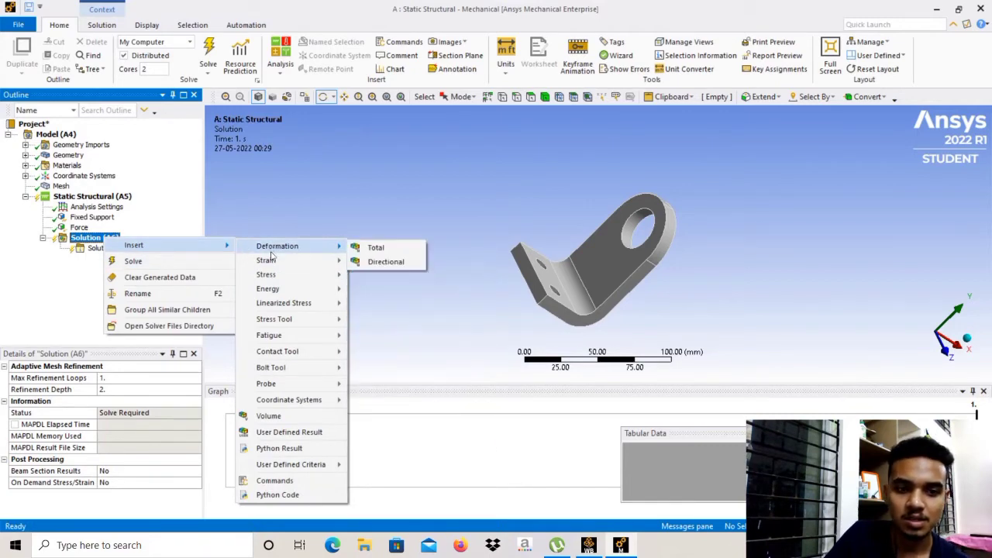
{"action": "mouse_move", "coordinate": [272, 261]}
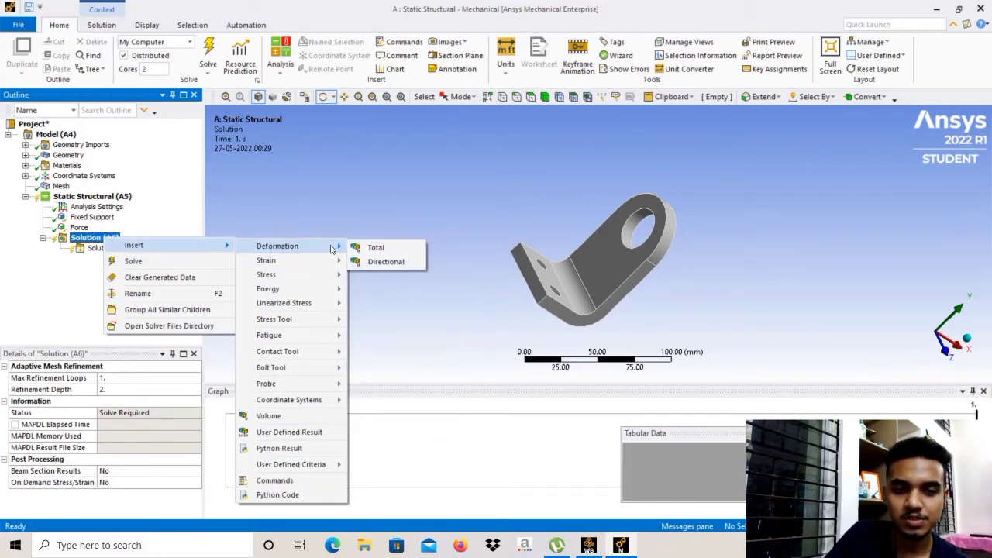
{"action": "left_click", "coordinate": [370, 249]}
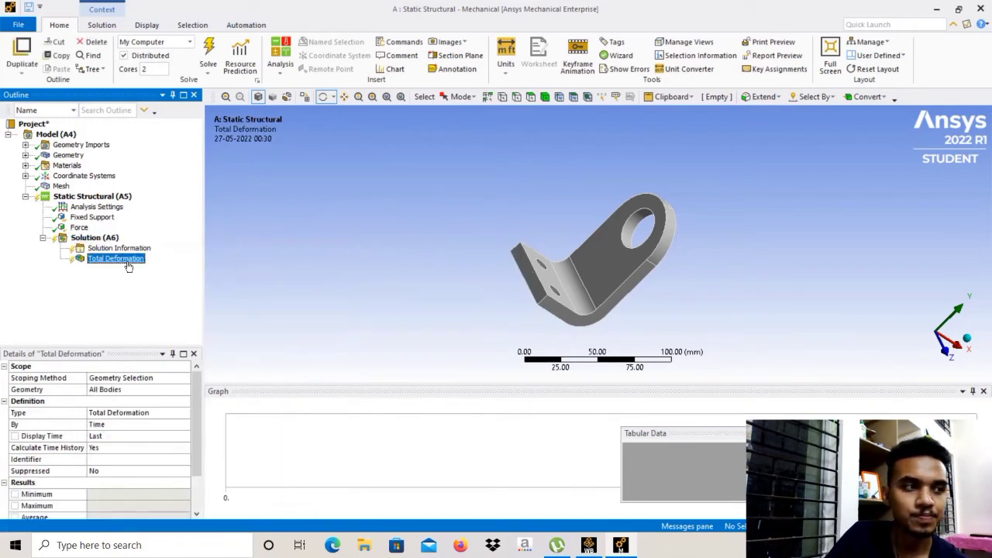
Insert Equivalent (von-Mises) and Maximum Principal elastic strain results in the Solution
{"action": "left_click", "coordinate": [98, 239]}
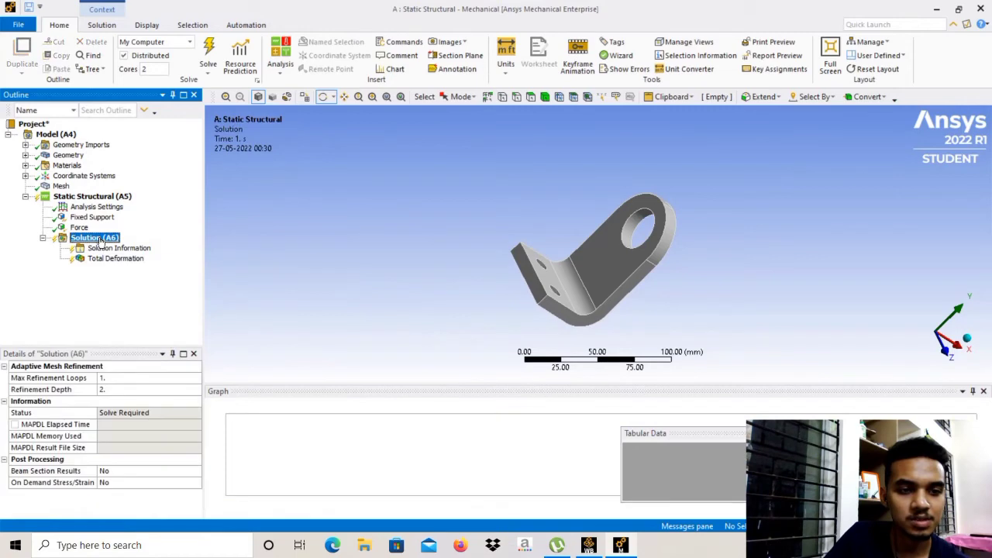
{"action": "right_click", "coordinate": [99, 242]}
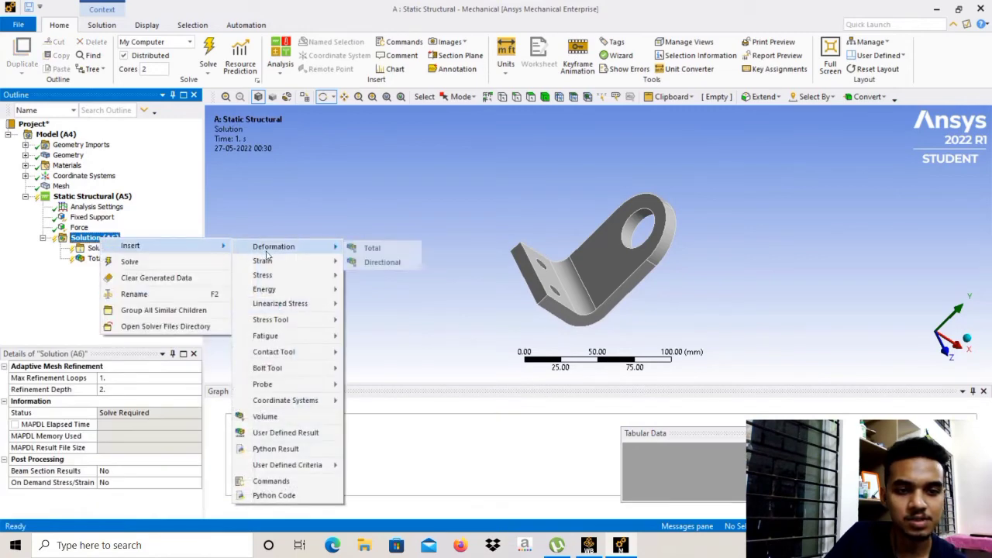
{"action": "mouse_move", "coordinate": [267, 264]}
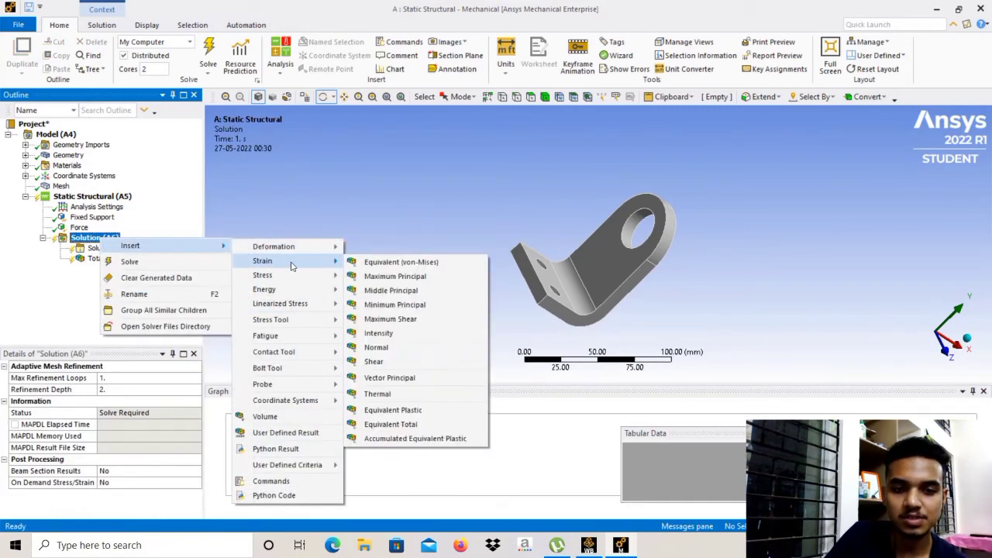
{"action": "left_click", "coordinate": [376, 264]}
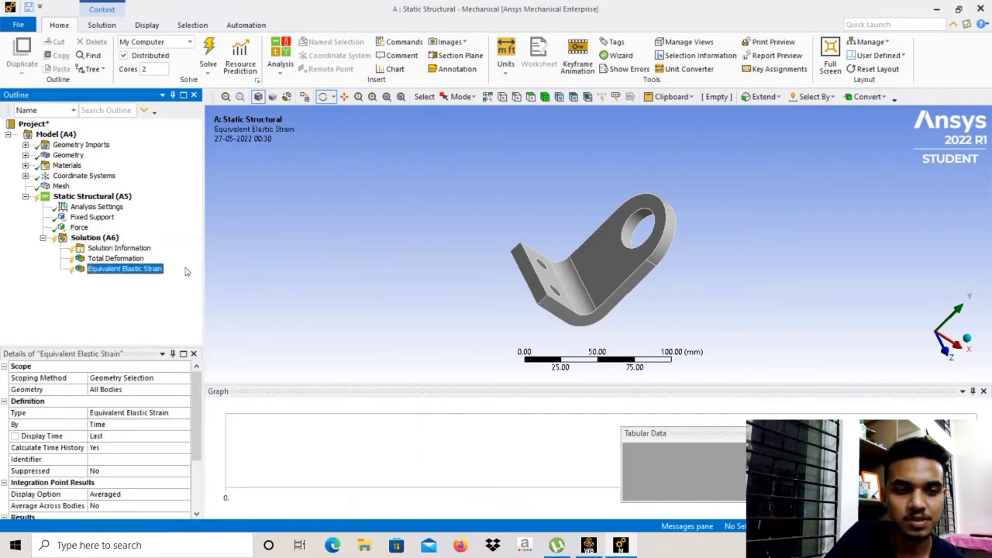
{"action": "left_click", "coordinate": [99, 239]}
{"action": "right_click", "coordinate": [98, 240]}
{"action": "mouse_move", "coordinate": [186, 244]}
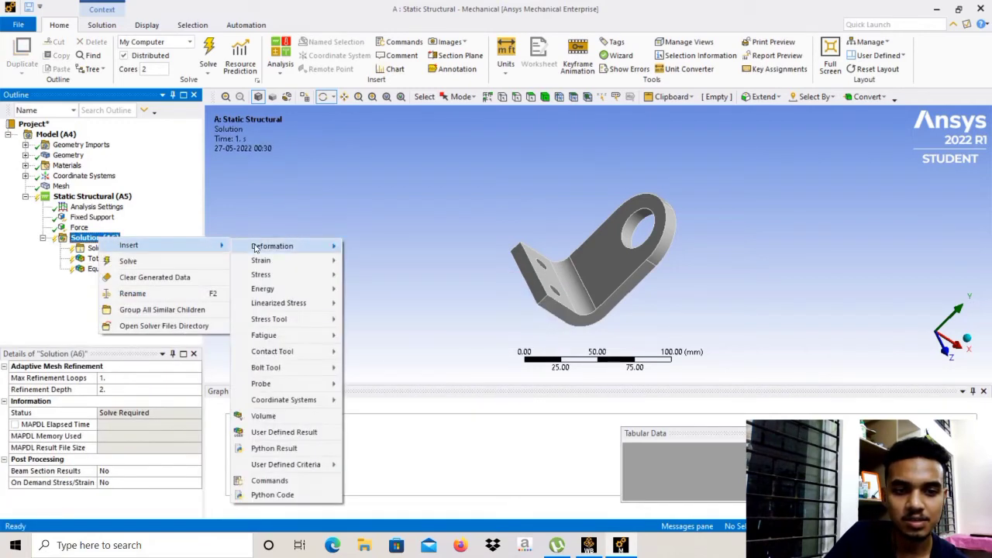
{"action": "mouse_move", "coordinate": [256, 248]}
{"action": "mouse_move", "coordinate": [279, 263]}
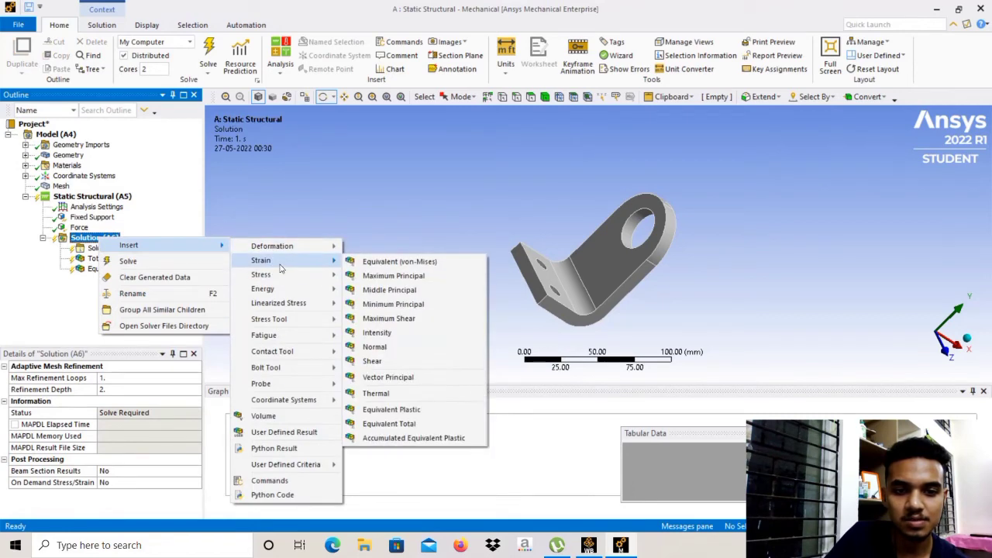
{"action": "left_click", "coordinate": [379, 276]}
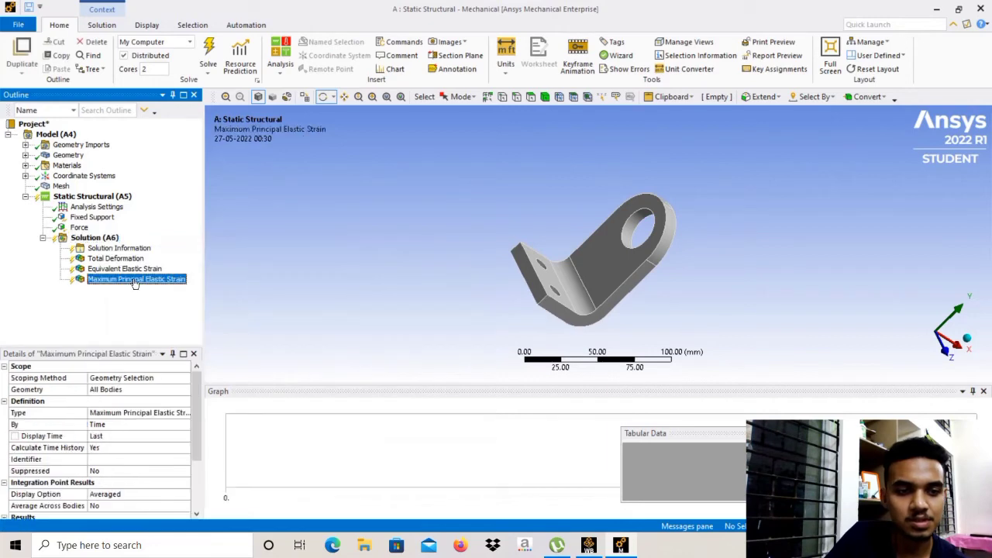
Insert Equivalent (von-Mises) and Maximum Principal stress results in the Solution
{"action": "right_click", "coordinate": [89, 242]}
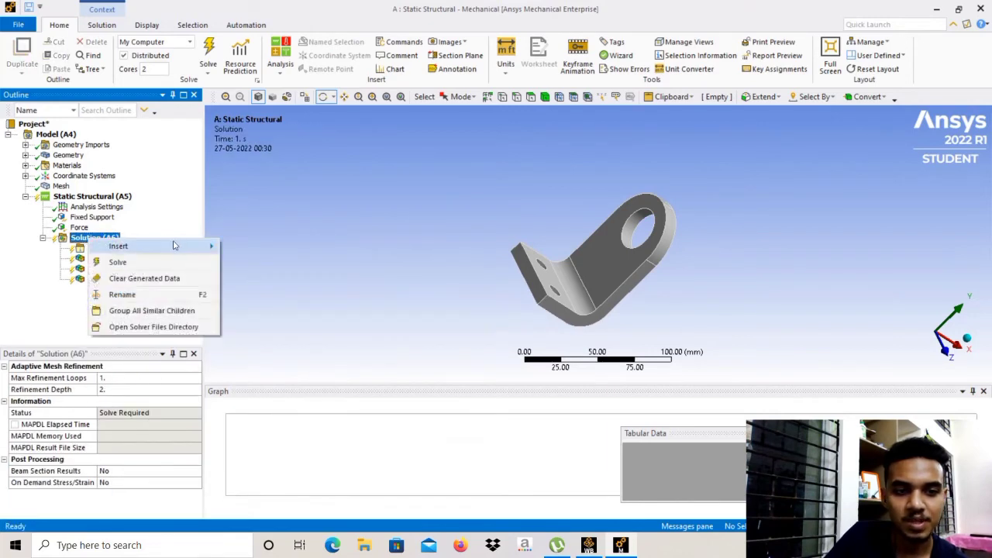
{"action": "mouse_move", "coordinate": [248, 280]}
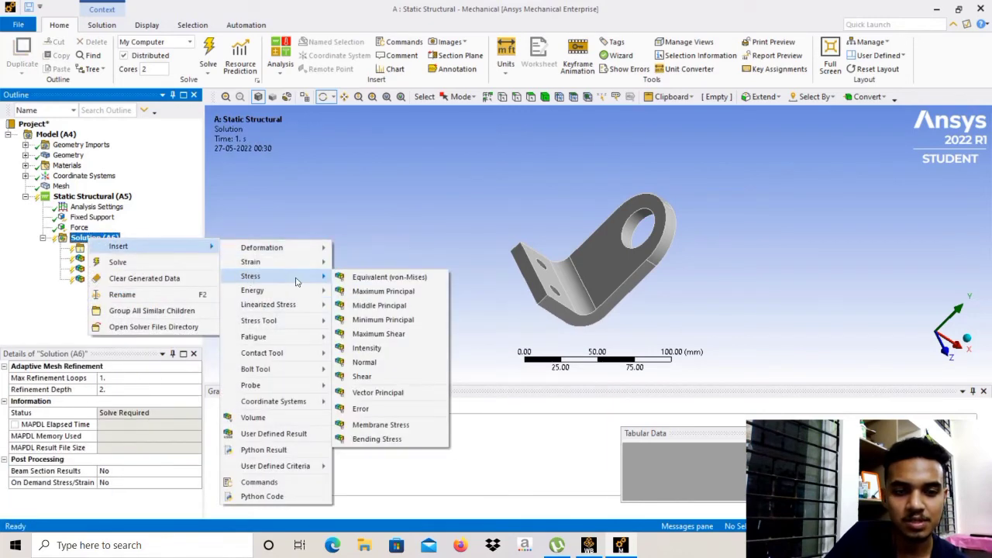
{"action": "left_click", "coordinate": [357, 279]}
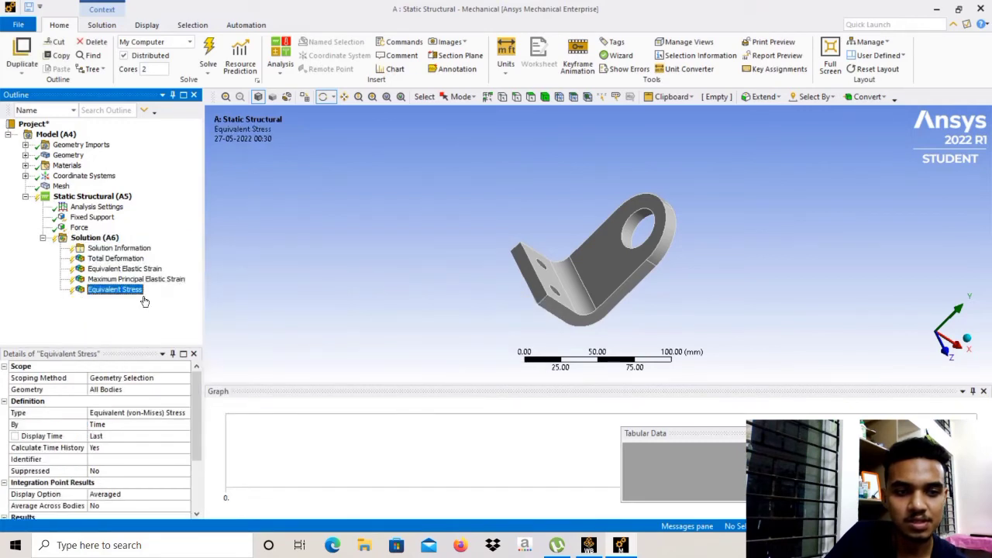
{"action": "left_click", "coordinate": [97, 237]}
{"action": "right_click", "coordinate": [101, 241]}
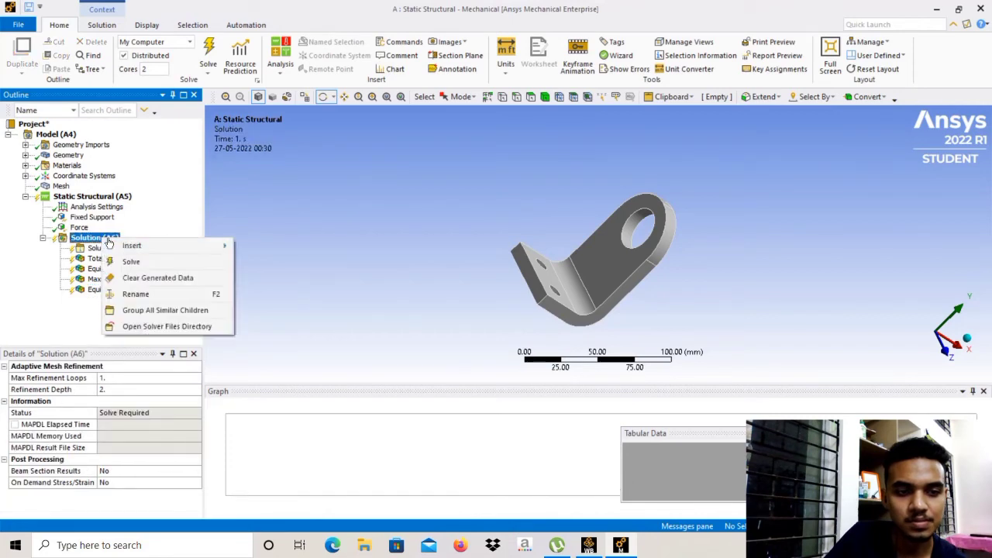
{"action": "mouse_move", "coordinate": [170, 246]}
{"action": "mouse_move", "coordinate": [264, 276]}
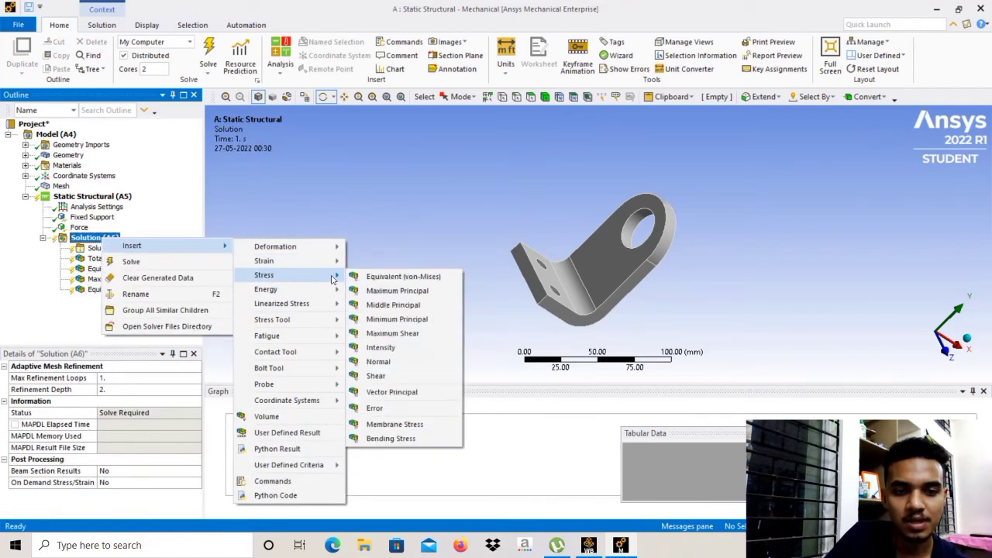
{"action": "left_click", "coordinate": [376, 298]}
Insert a Shear Stress result in the Solution with its default XY Component orientation
{"action": "right_click", "coordinate": [85, 238]}
{"action": "mouse_move", "coordinate": [263, 277]}
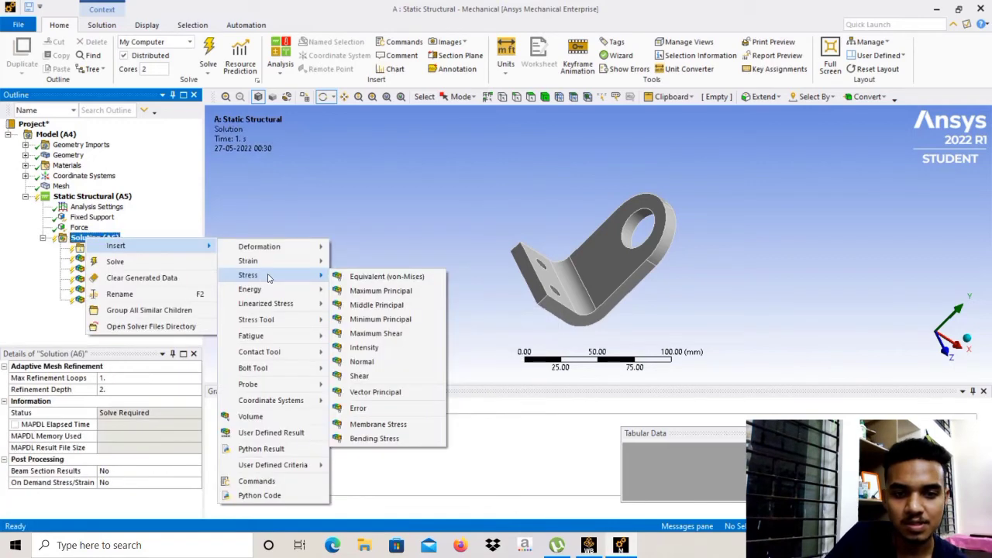
{"action": "left_click", "coordinate": [358, 378]}
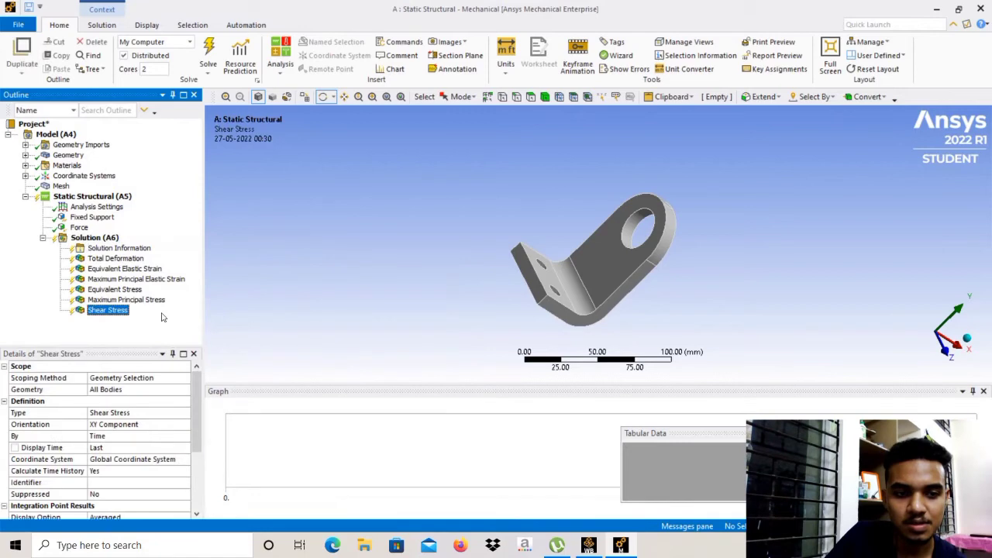
{"action": "left_click", "coordinate": [104, 313]}
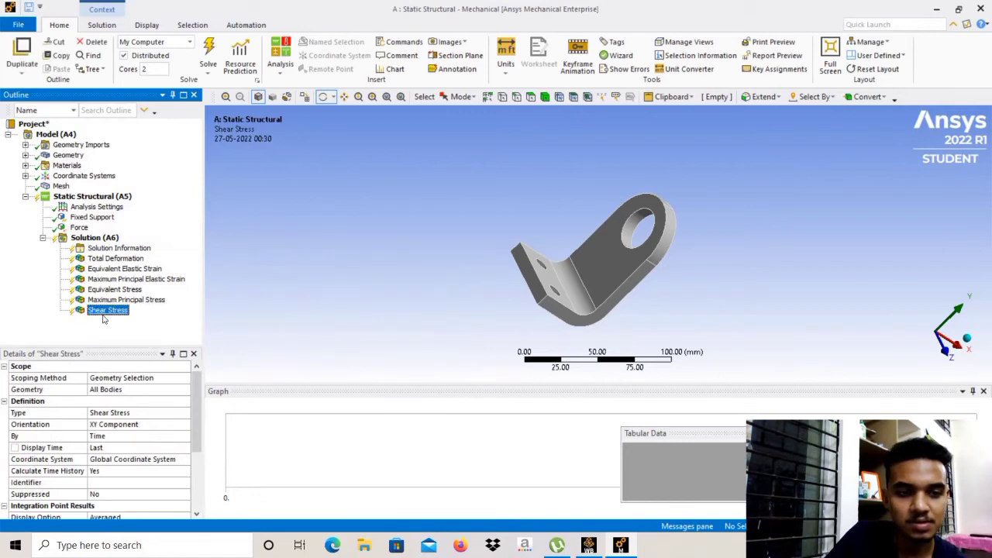
Insert a Shear Elastic Strain result in the Solution with its default XY Component orientation
{"action": "left_click", "coordinate": [93, 238]}
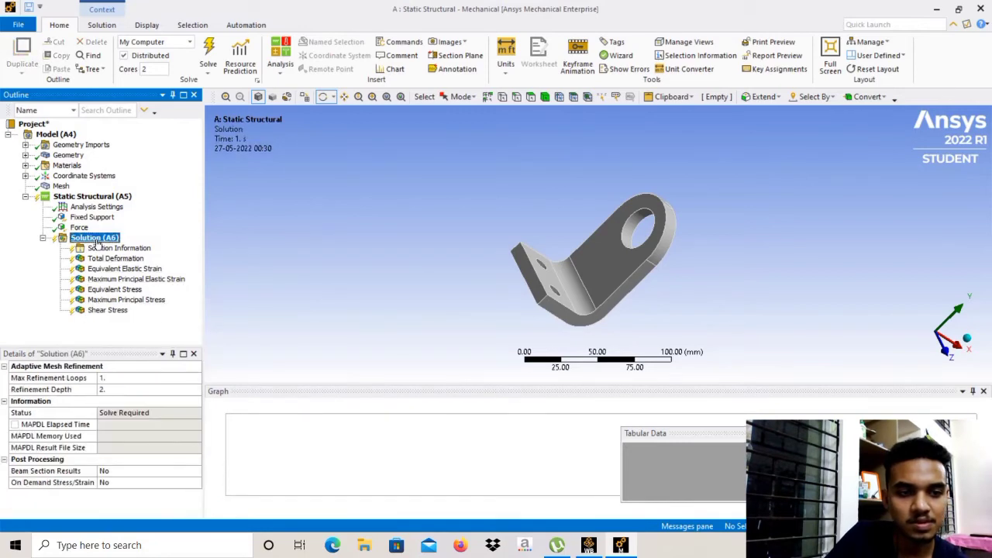
{"action": "right_click", "coordinate": [97, 242]}
{"action": "mouse_move", "coordinate": [132, 248]}
{"action": "mouse_move", "coordinate": [256, 279]}
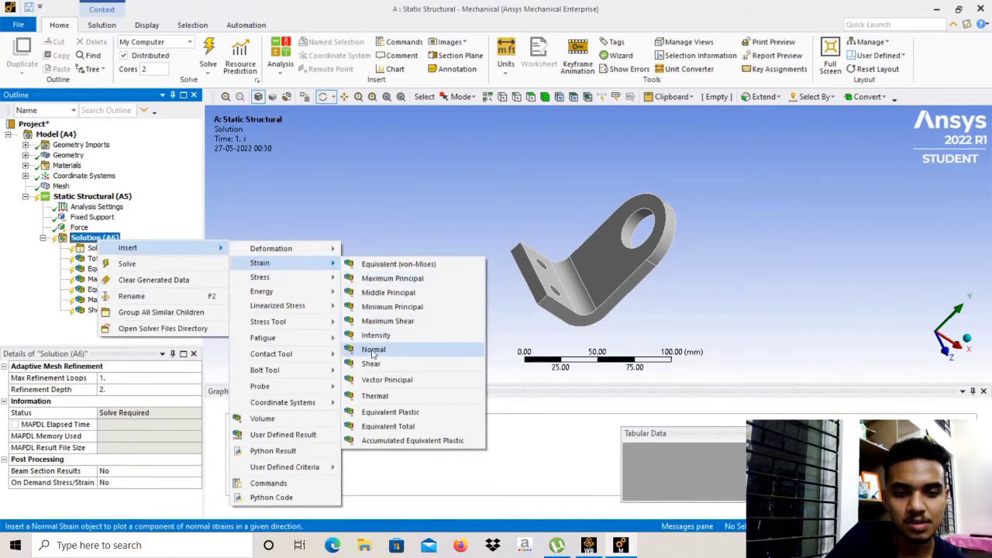
{"action": "left_click", "coordinate": [370, 364]}
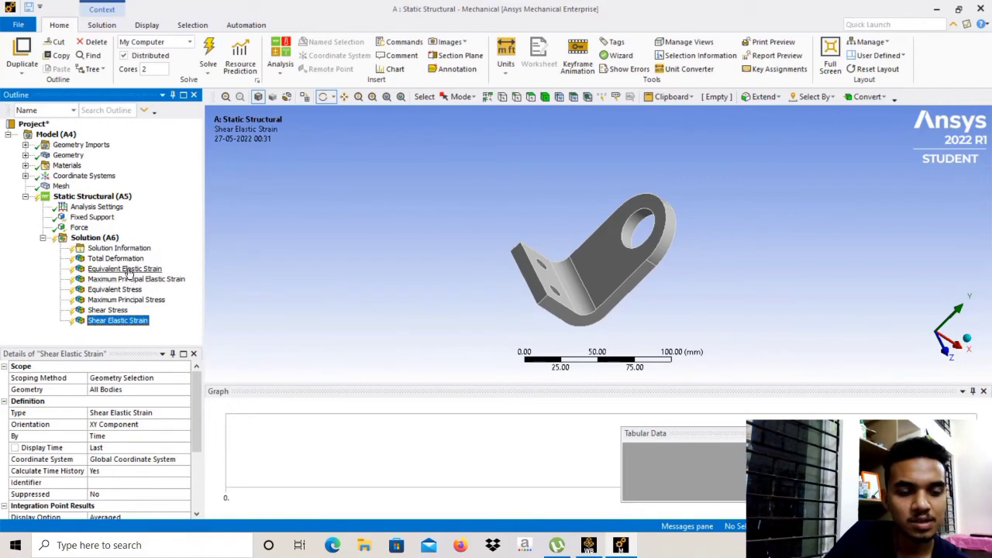
Solve the static structural analysis and display the Total Deformation result on the bracket
{"action": "left_click", "coordinate": [209, 51]}
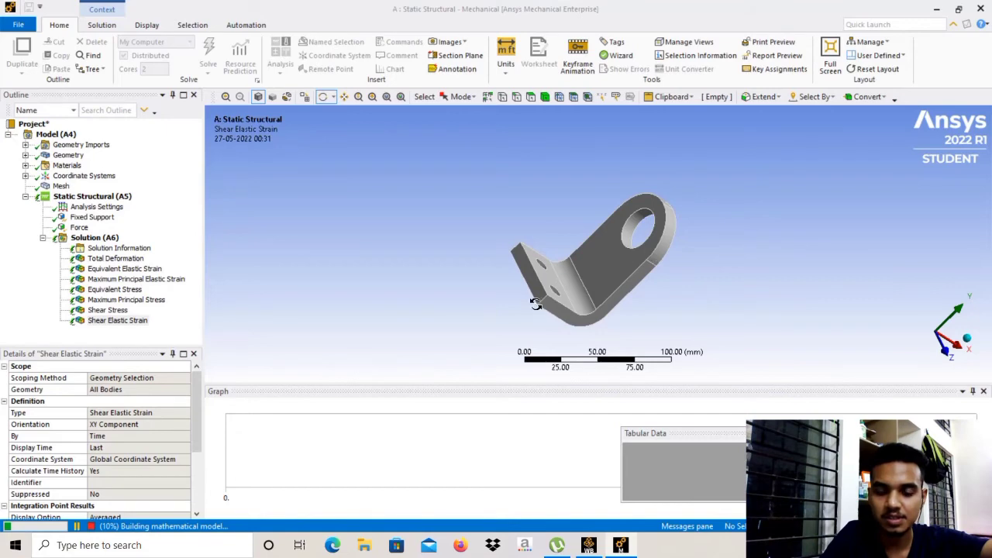
{"action": "left_click_drag", "start_coordinate": [535, 304], "coordinate": [657, 198]}
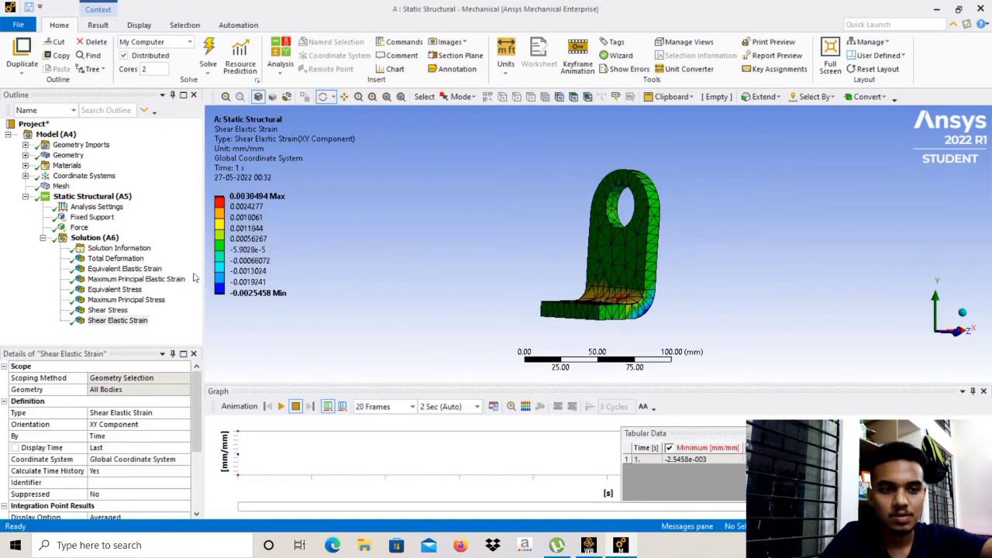
{"action": "mouse_move", "coordinate": [236, 279]}
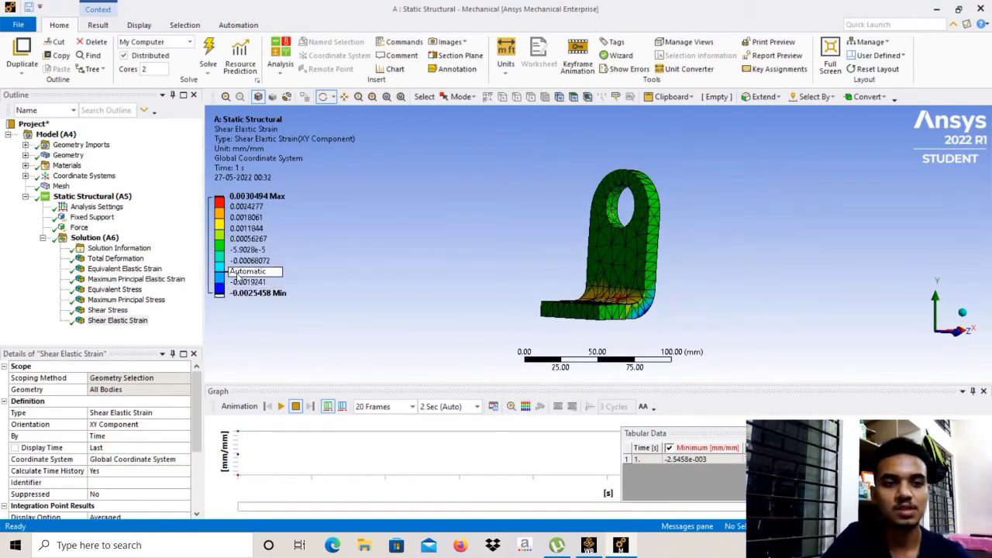
{"action": "left_click", "coordinate": [115, 258]}
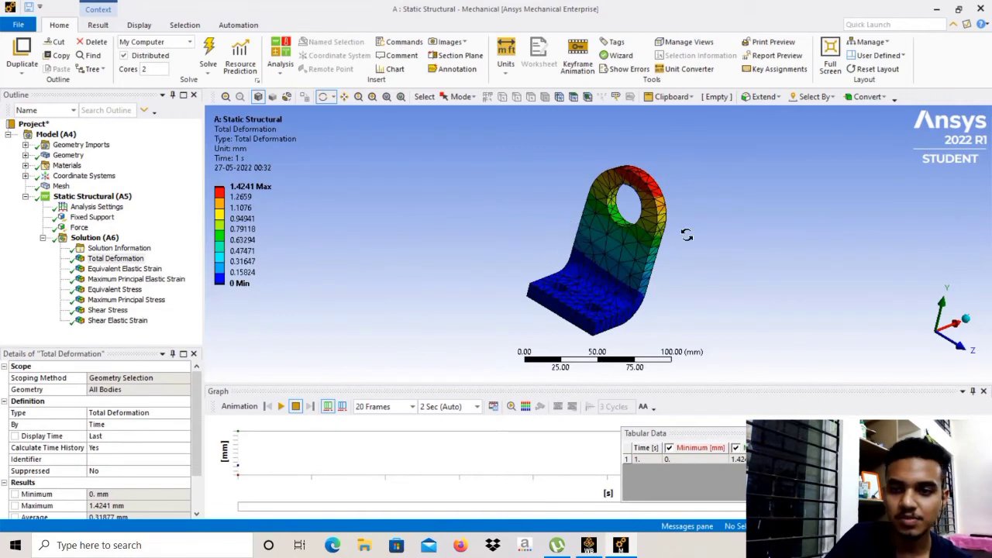
{"action": "mouse_move", "coordinate": [654, 257]}
{"action": "left_mouse_down"}
{"action": "mouse_move", "coordinate": [659, 248]}
{"action": "mouse_move", "coordinate": [649, 254]}
{"action": "left_mouse_up"}
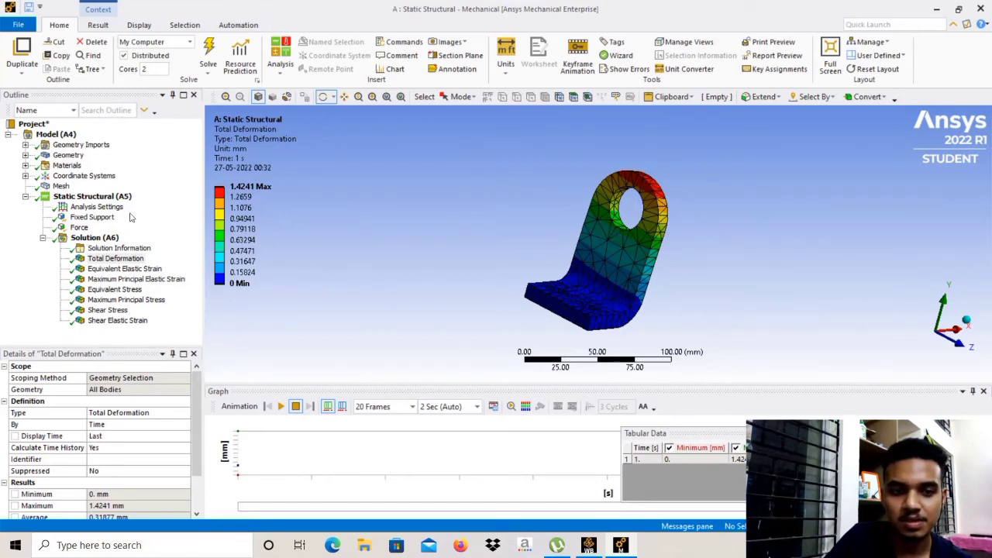
Display the Equivalent Elastic Strain and Maximum Principal Elastic Strain results and examine the strain distribution around the bracket's inner bend
{"action": "left_click", "coordinate": [264, 189]}
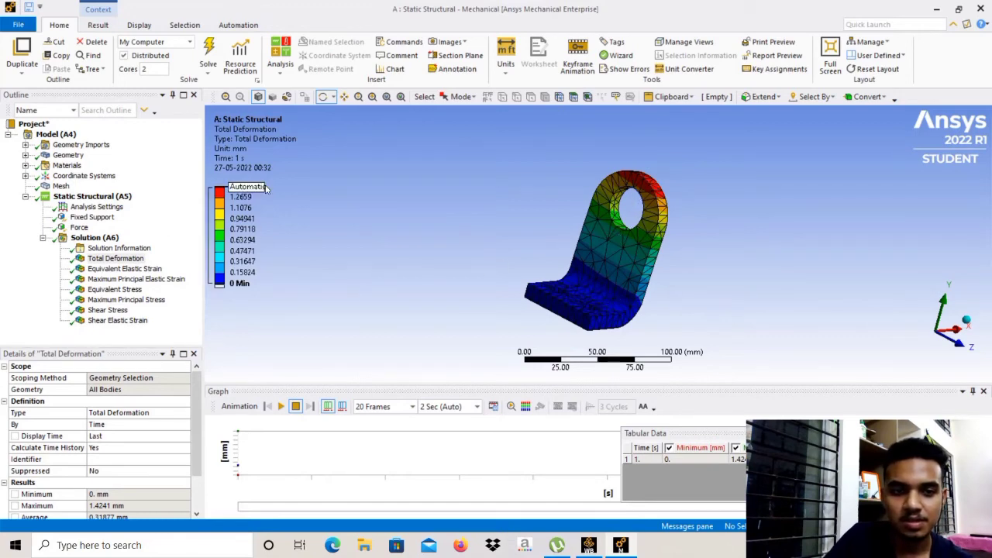
{"action": "left_click", "coordinate": [119, 269]}
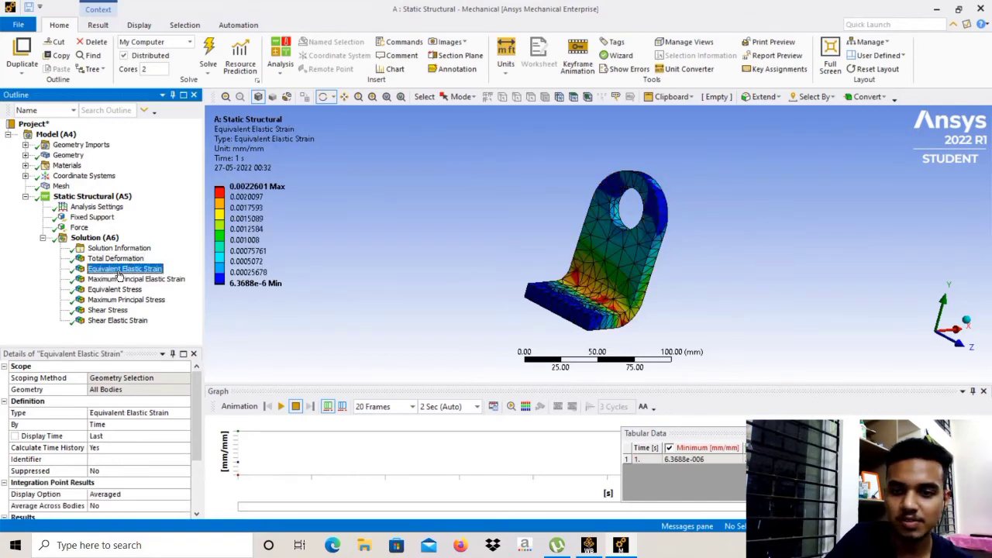
{"action": "left_click_drag", "start_coordinate": [584, 308], "coordinate": [579, 319]}
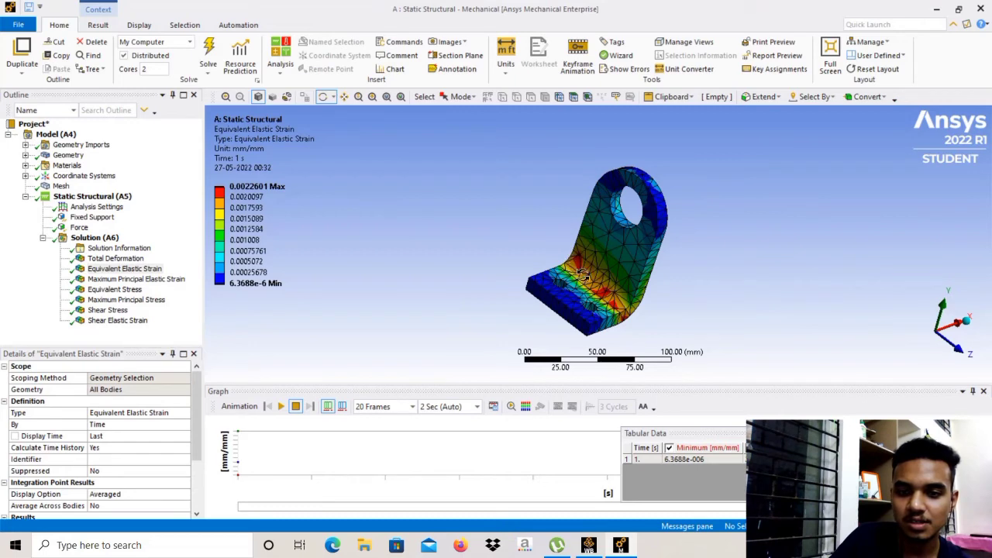
{"action": "left_click_drag", "start_coordinate": [578, 276], "coordinate": [594, 296]}
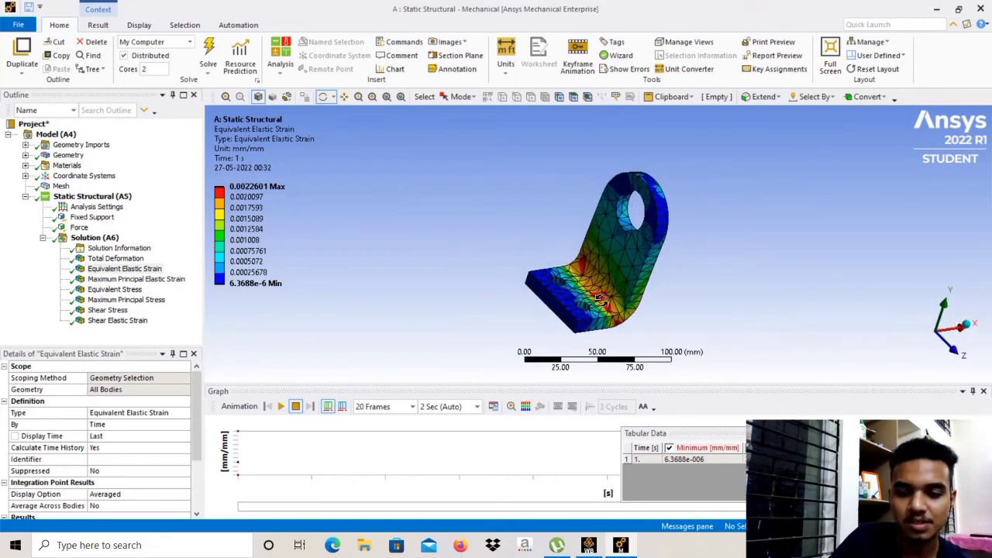
{"action": "left_click", "coordinate": [139, 279]}
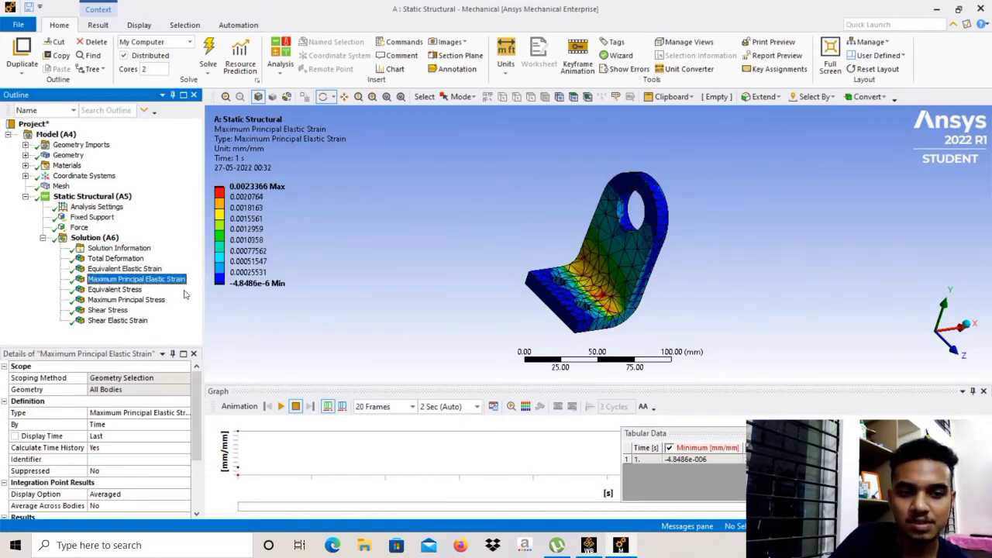
{"action": "left_click_drag", "start_coordinate": [632, 271], "coordinate": [599, 320]}
Display the Equivalent Stress and Maximum Principal Stress results and examine the stress concentration at the bracket's bend
{"action": "left_click", "coordinate": [116, 289]}
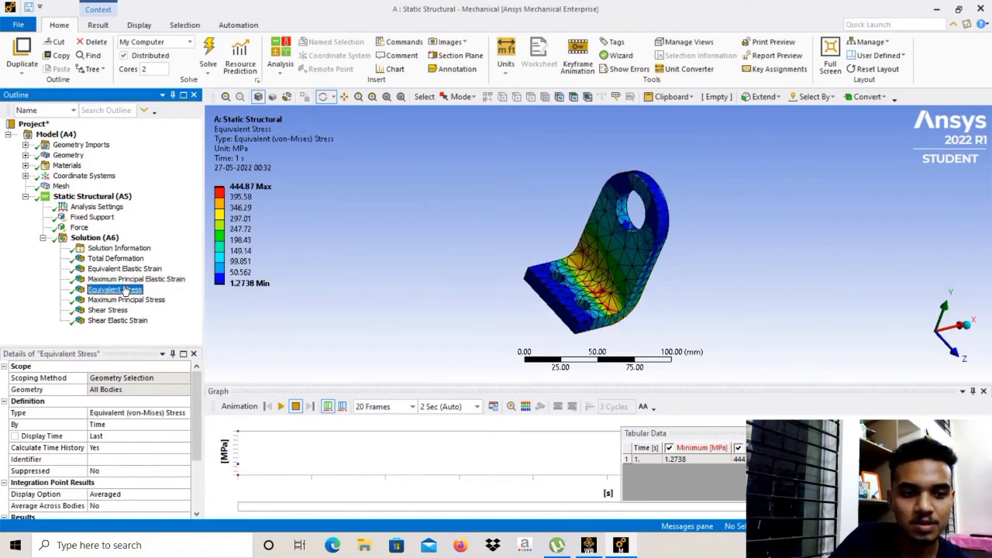
{"action": "left_click_drag", "start_coordinate": [621, 279], "coordinate": [603, 265]}
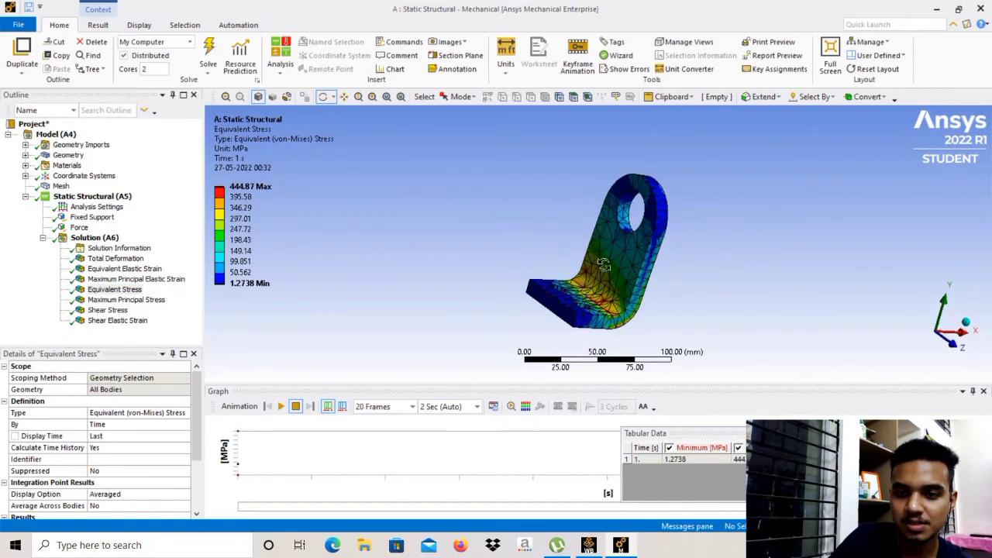
{"action": "left_click_drag", "start_coordinate": [598, 312], "coordinate": [570, 310]}
{"action": "left_click", "coordinate": [126, 300]}
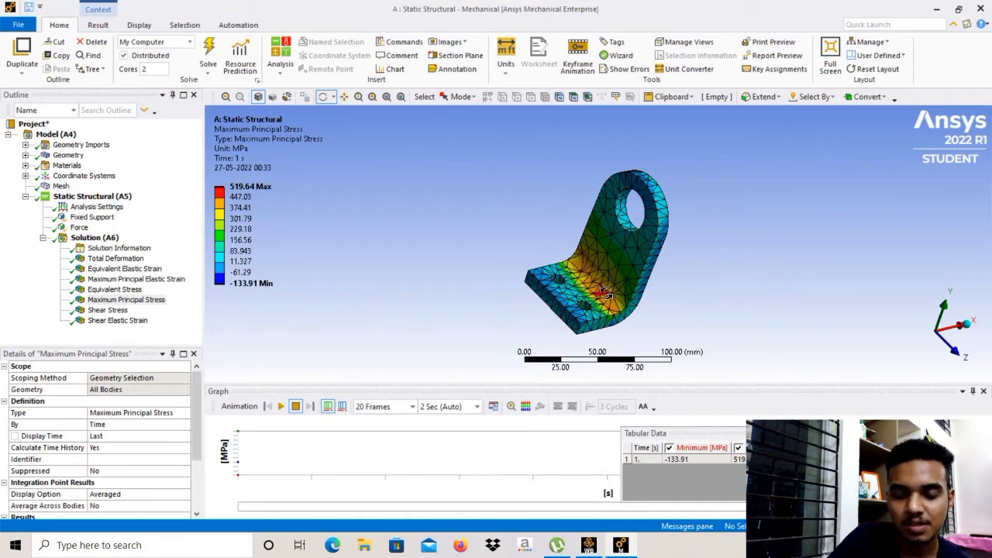
Display the Shear Stress and Shear Elastic Strain results and examine the shear distribution on the bracket from several angles
{"action": "left_click", "coordinate": [120, 312]}
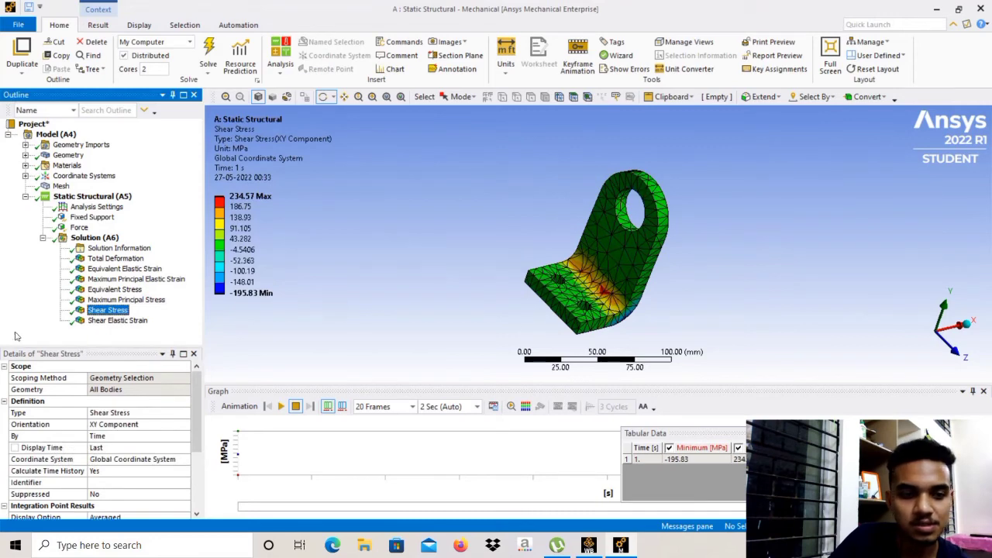
{"action": "left_click", "coordinate": [114, 321]}
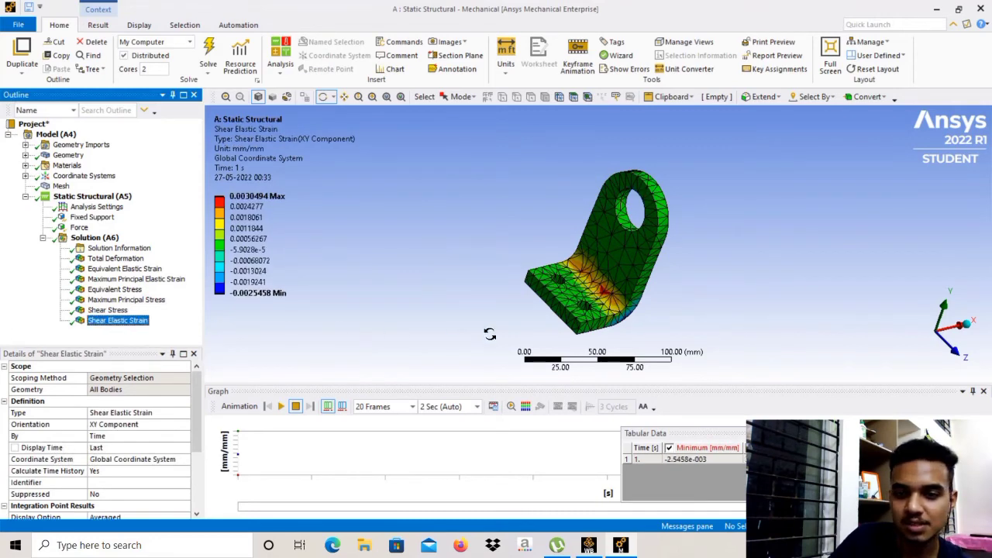
{"action": "left_click_drag", "start_coordinate": [642, 286], "coordinate": [601, 300]}
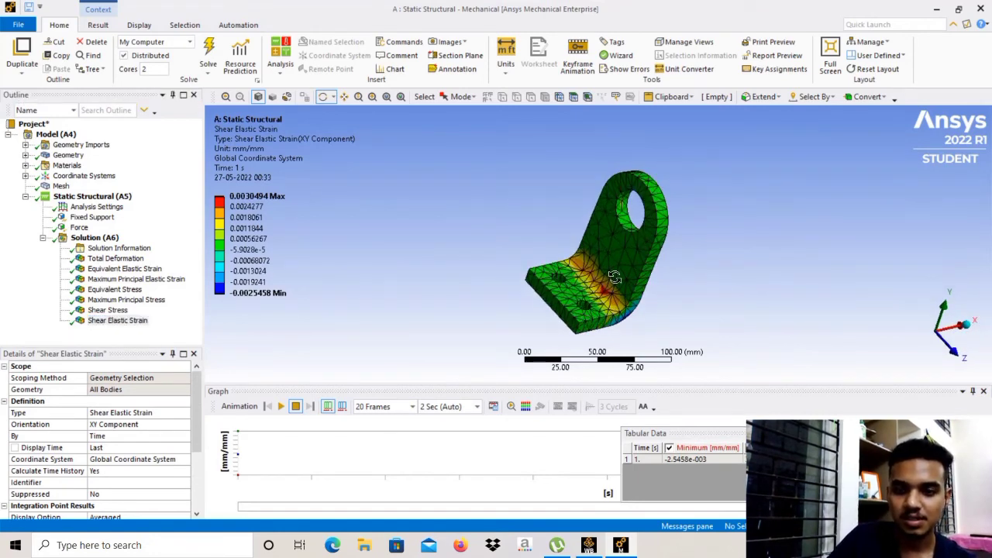
{"action": "left_click_drag", "start_coordinate": [633, 258], "coordinate": [625, 246]}
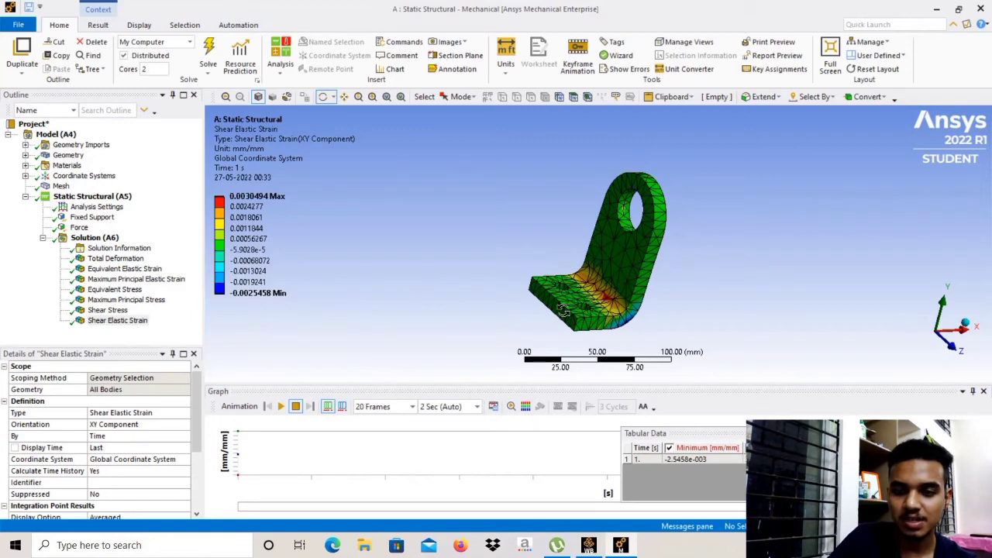
{"action": "left_click_drag", "start_coordinate": [623, 288], "coordinate": [613, 260]}
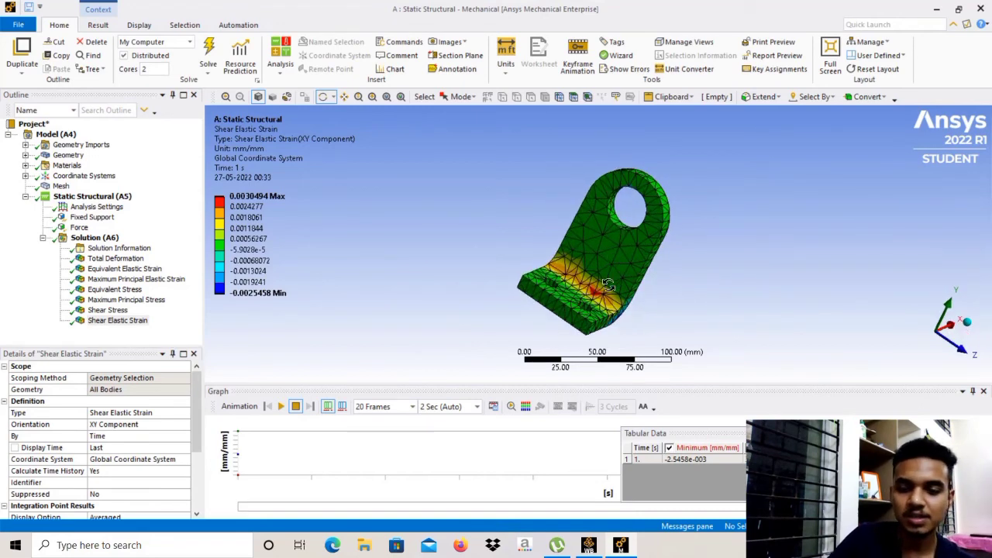
{"action": "left_click_drag", "start_coordinate": [659, 214], "coordinate": [581, 324]}
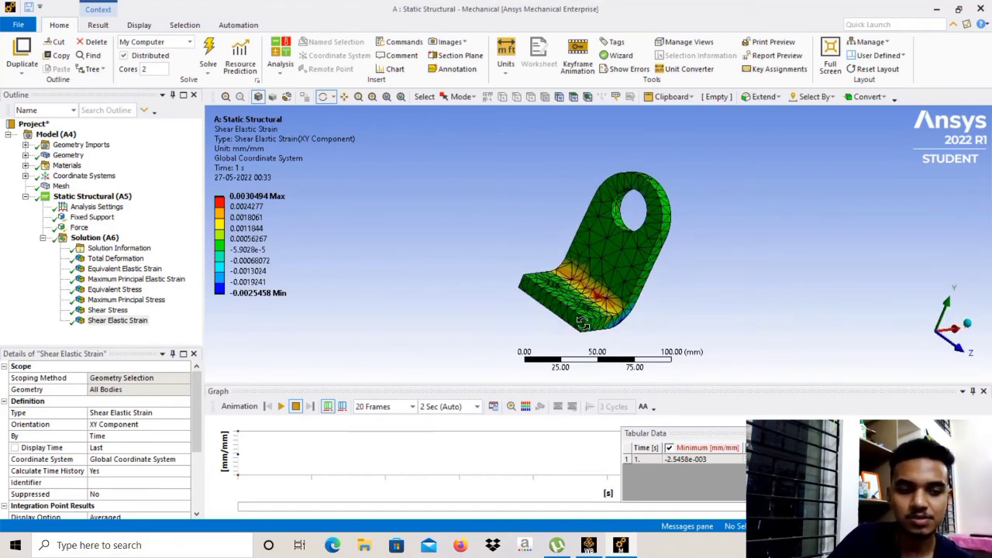
Add a mesh body sizing on the bracket with an element size of 3 mm and solve the analysis again
{"action": "right_click", "coordinate": [65, 187]}
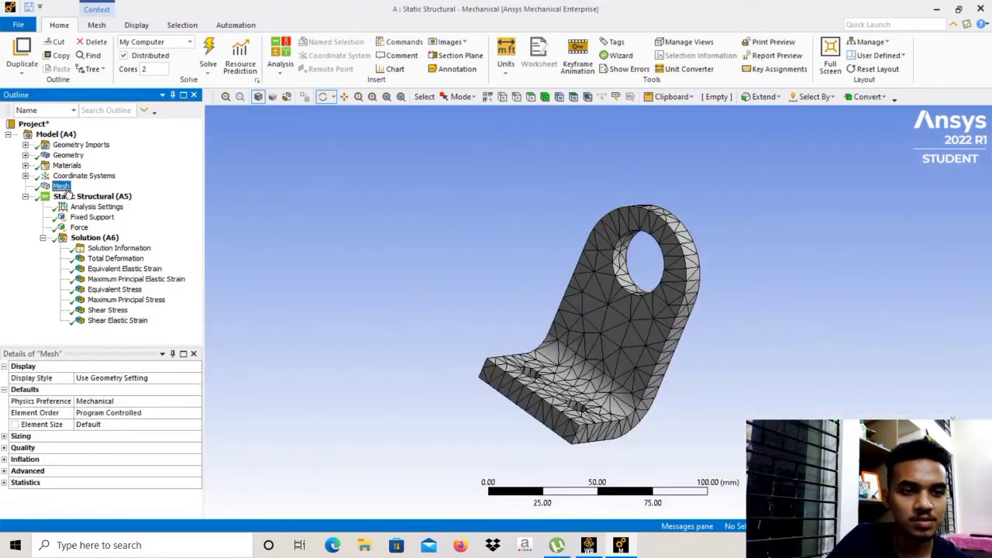
{"action": "mouse_move", "coordinate": [101, 196]}
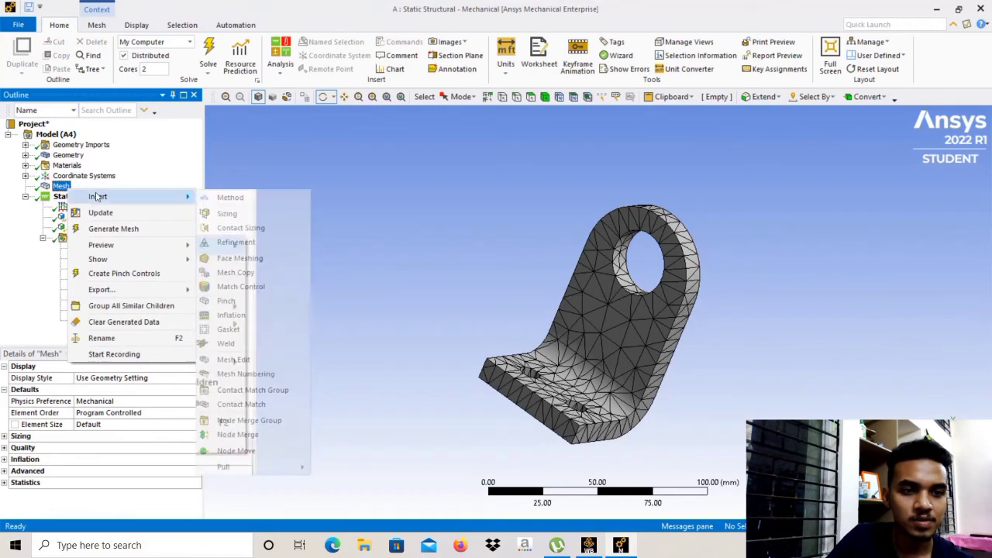
{"action": "left_click", "coordinate": [225, 213]}
{"action": "left_click", "coordinate": [134, 391]}
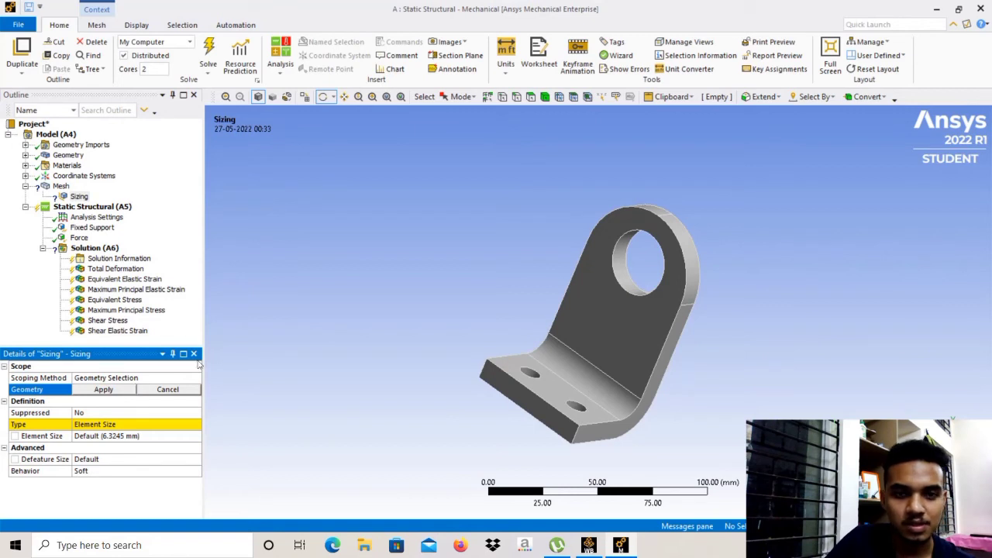
{"action": "left_click", "coordinate": [546, 97]}
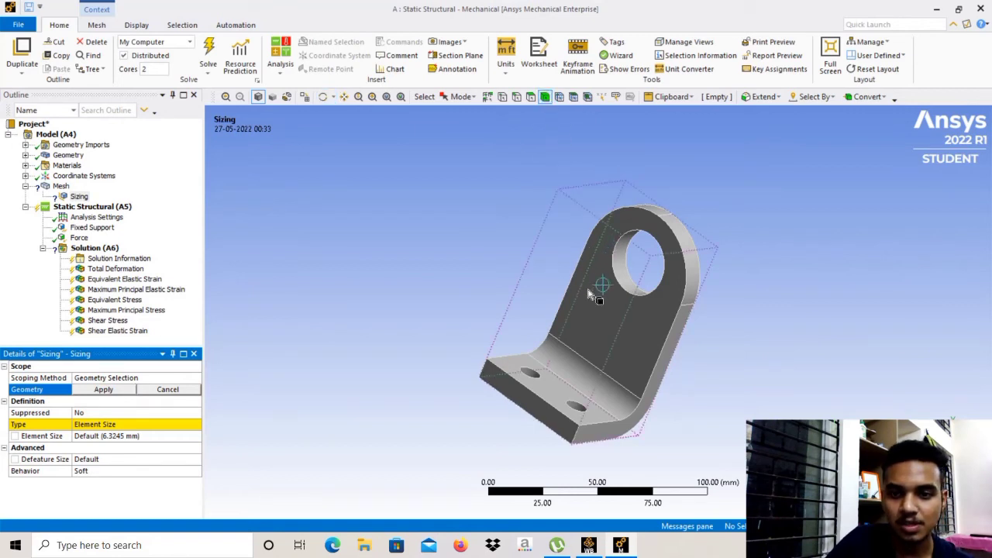
{"action": "left_click", "coordinate": [589, 294]}
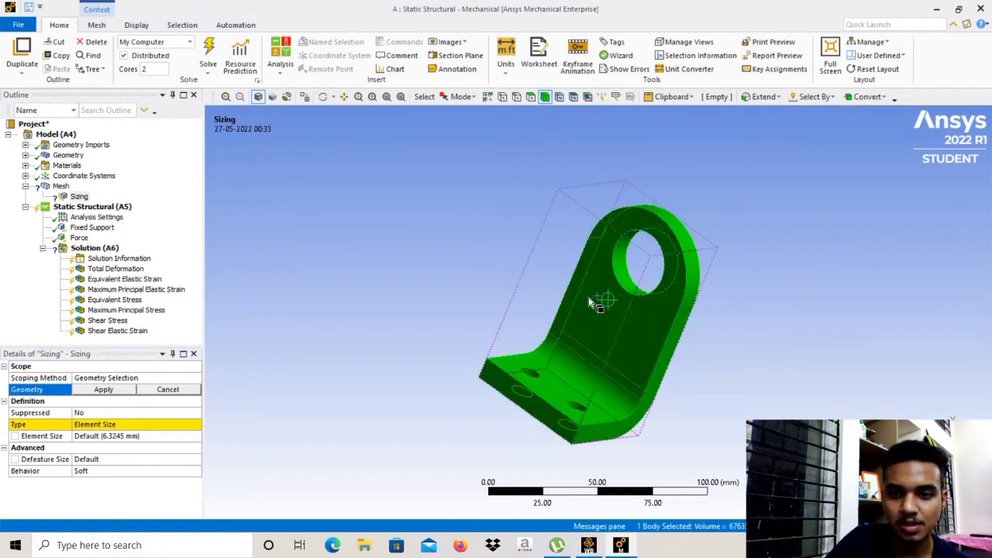
{"action": "left_click", "coordinate": [103, 391]}
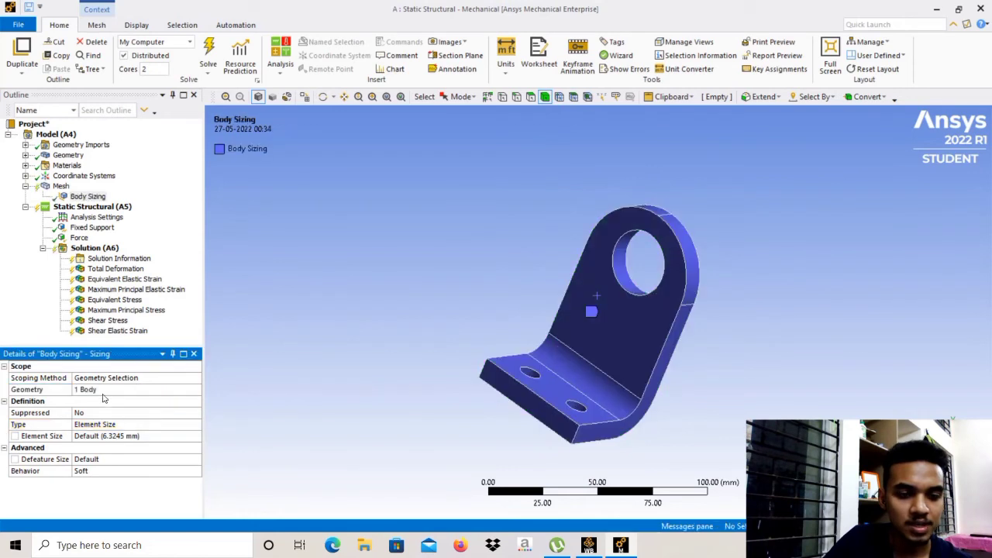
{"action": "left_click", "coordinate": [134, 435]}
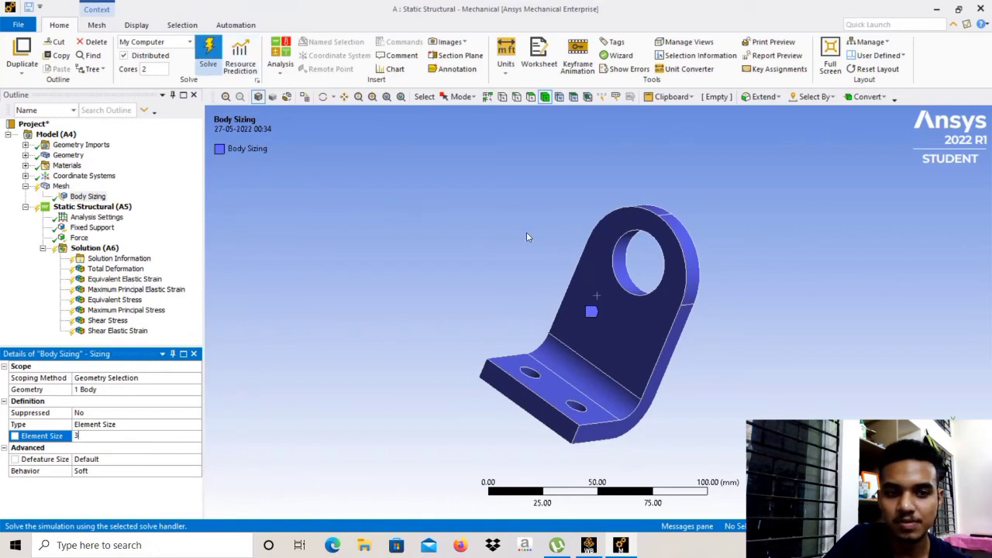
{"action": "key", "text": "F5"}
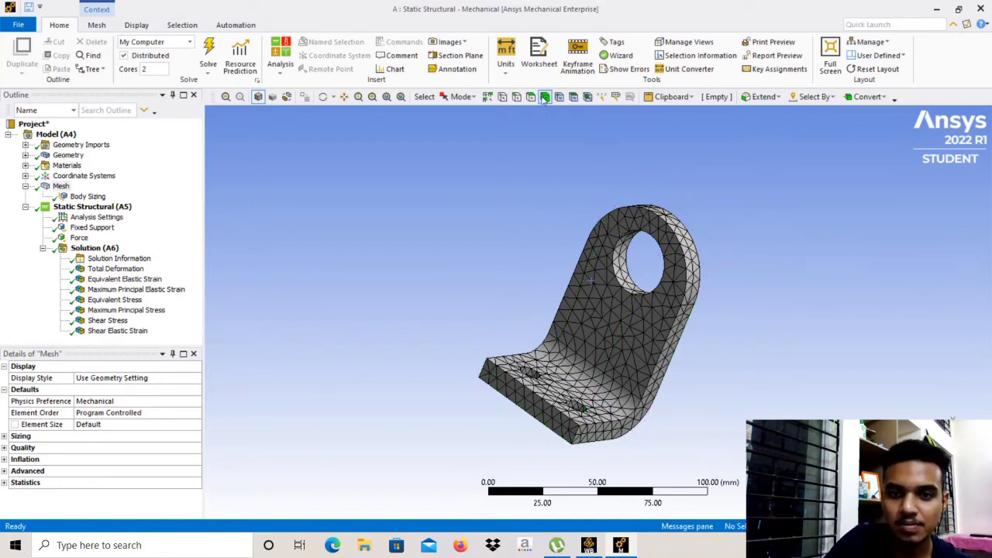
Set the Span Angle Center in the mesh's sizing settings to Fine
{"action": "left_click", "coordinate": [609, 284]}
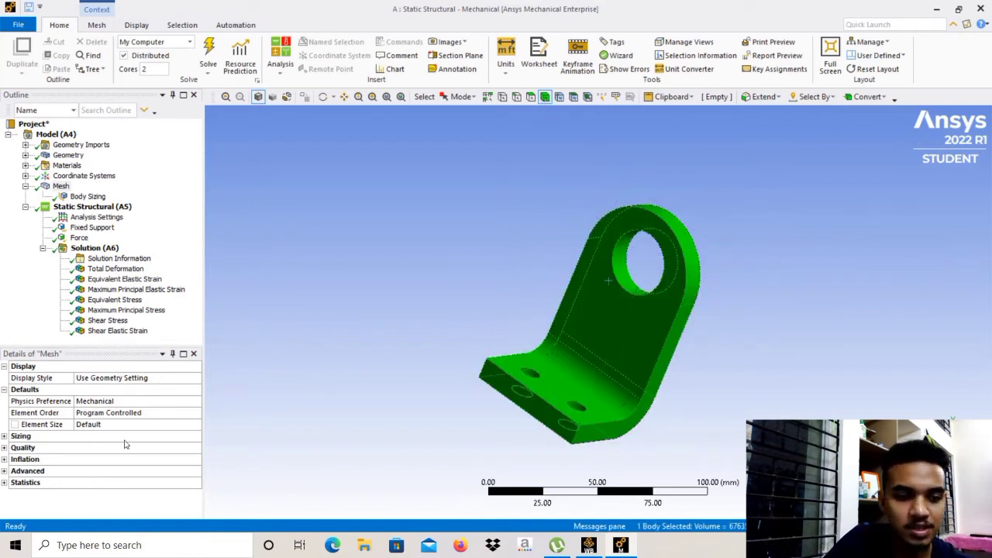
{"action": "left_click", "coordinate": [17, 438]}
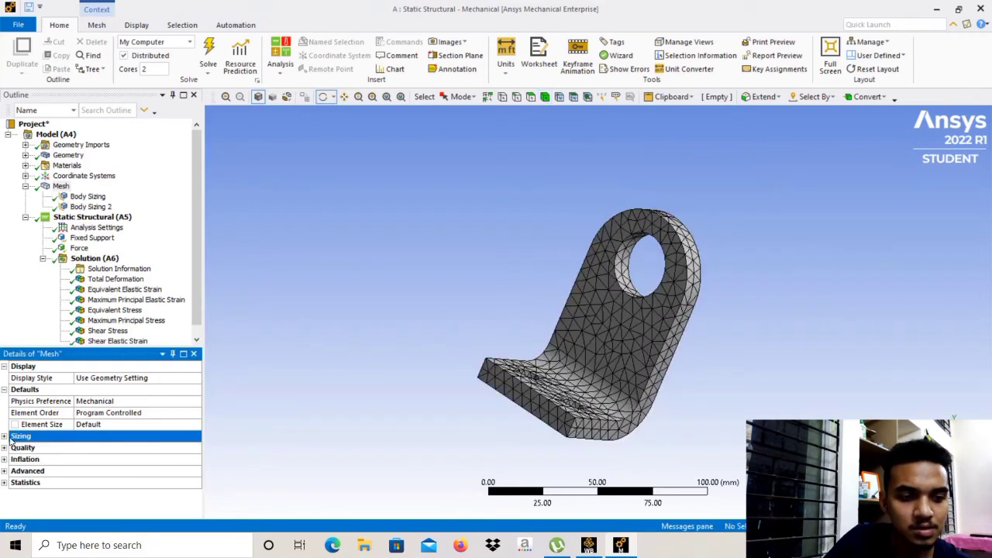
{"action": "left_click", "coordinate": [5, 437]}
{"action": "scroll", "coordinate": [64, 458], "scroll_direction": "down", "scroll_amount": 2}
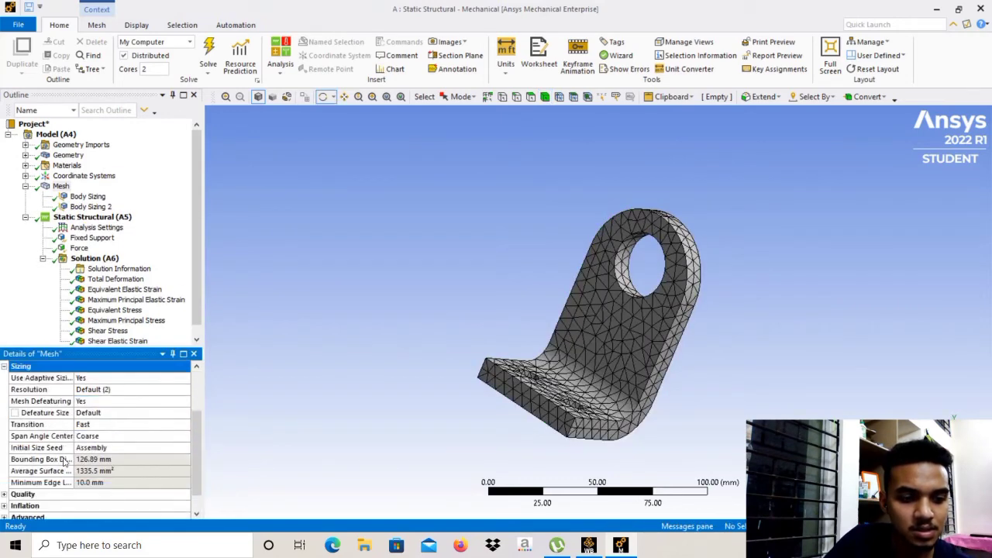
{"action": "left_click", "coordinate": [105, 436]}
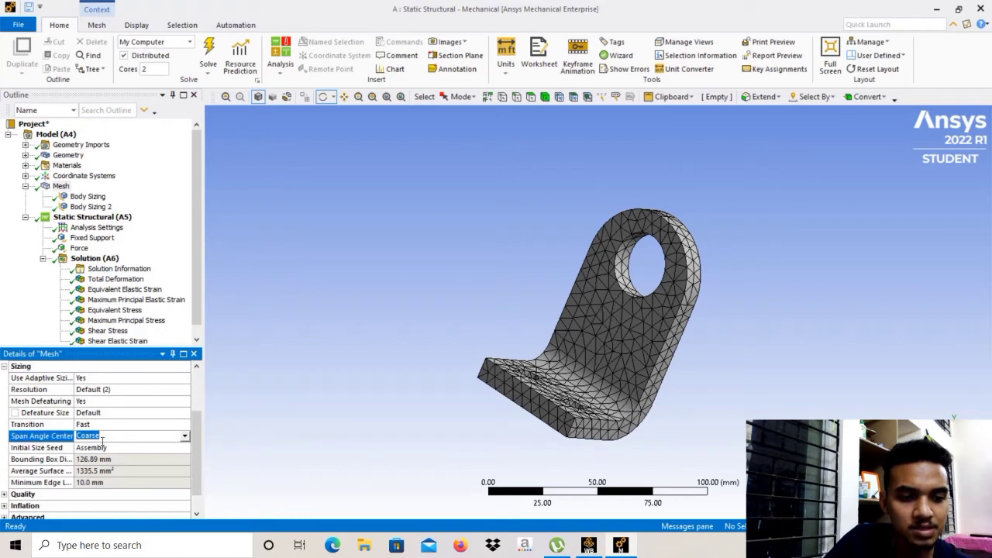
{"action": "left_click", "coordinate": [185, 437]}
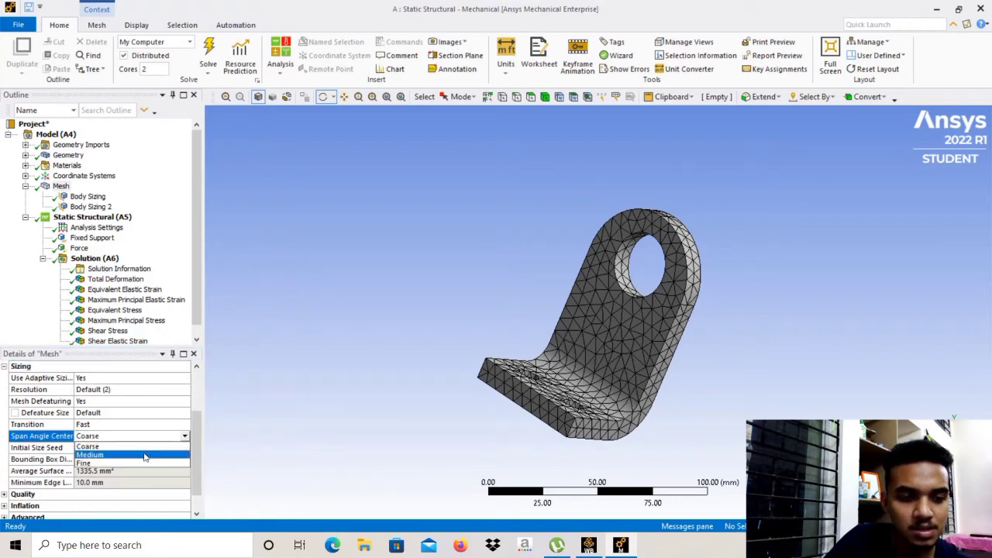
{"action": "left_click", "coordinate": [105, 463]}
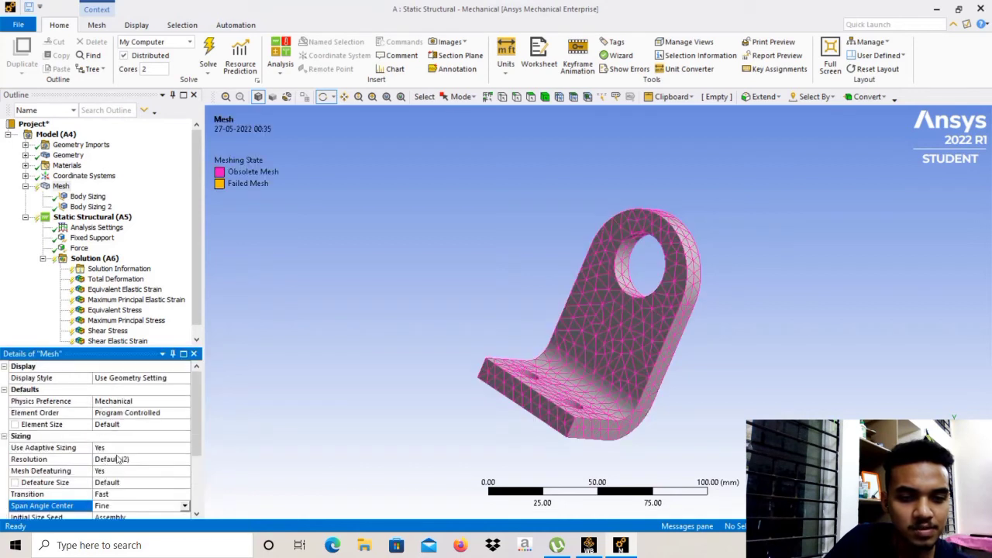
Add a new sizing control to the mesh, scoped to the whole bracket body
{"action": "left_click", "coordinate": [62, 187]}
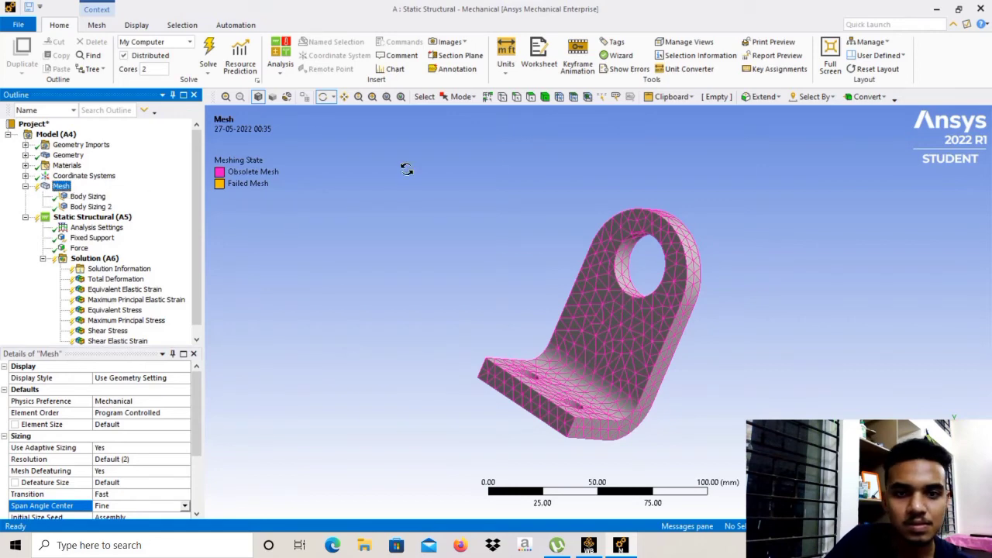
{"action": "left_click", "coordinate": [545, 96]}
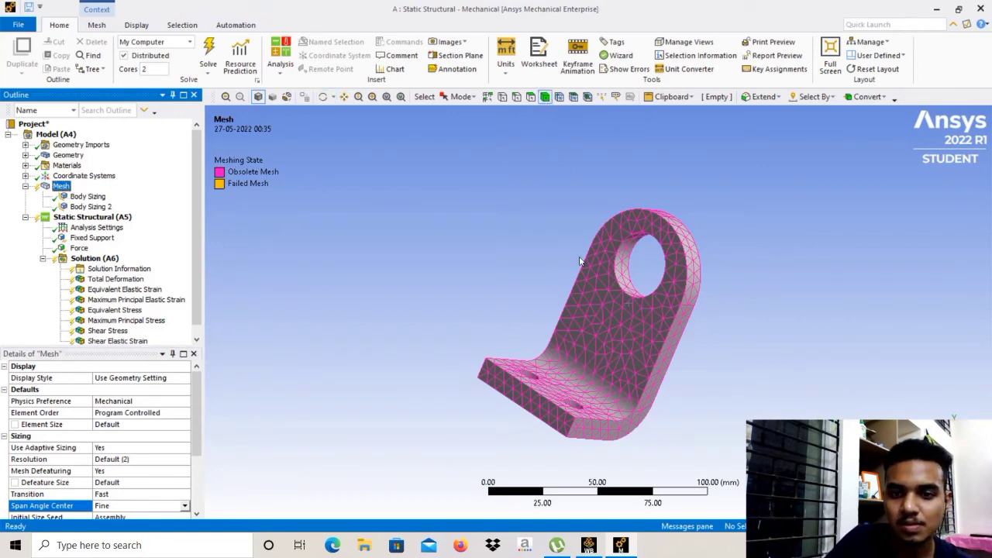
{"action": "left_click", "coordinate": [596, 295]}
{"action": "left_click", "coordinate": [62, 186]}
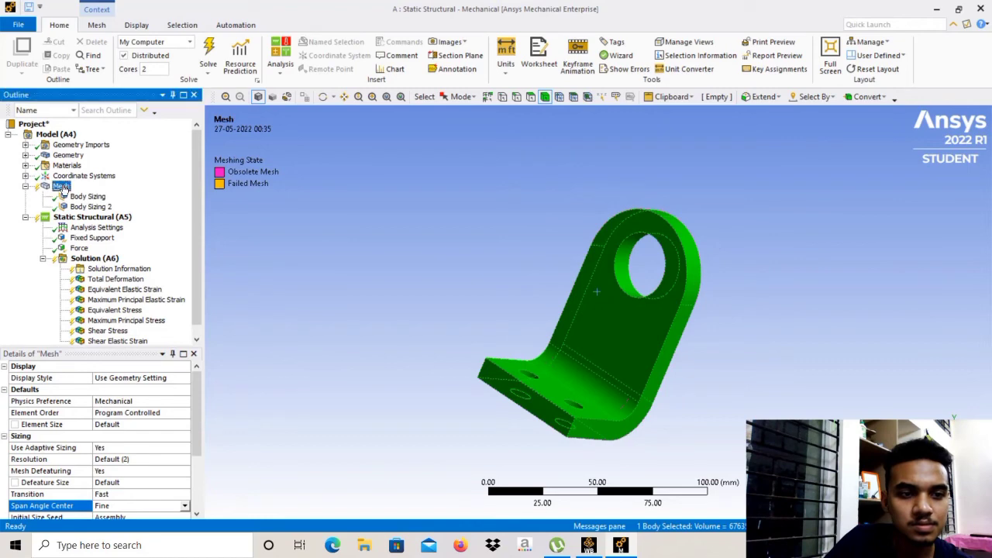
{"action": "right_click", "coordinate": [62, 187]}
{"action": "mouse_move", "coordinate": [152, 193]}
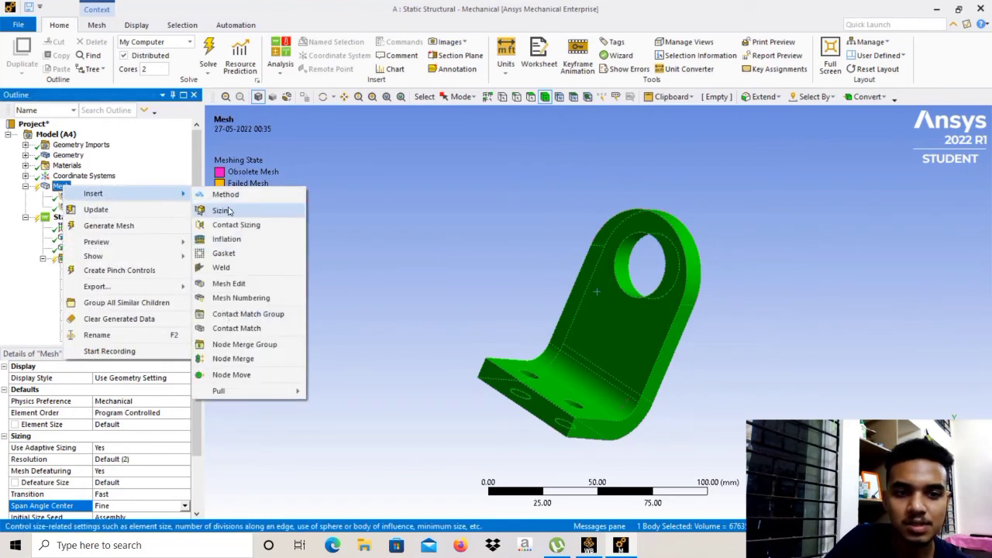
{"action": "left_click", "coordinate": [223, 211]}
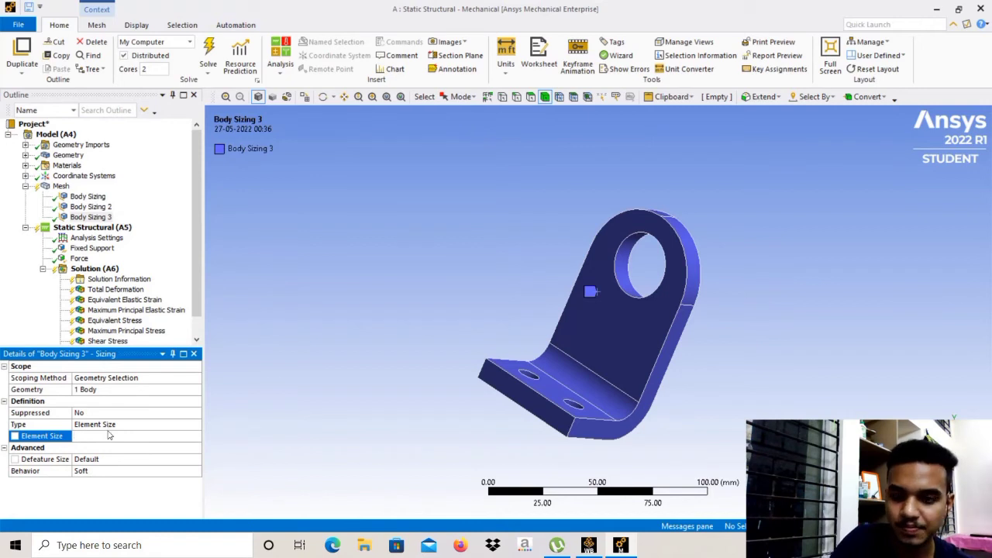
Reapply the bracket body as the new sizing's geometry, set its element size to 2 mm and solve the analysis
{"action": "left_click", "coordinate": [596, 361]}
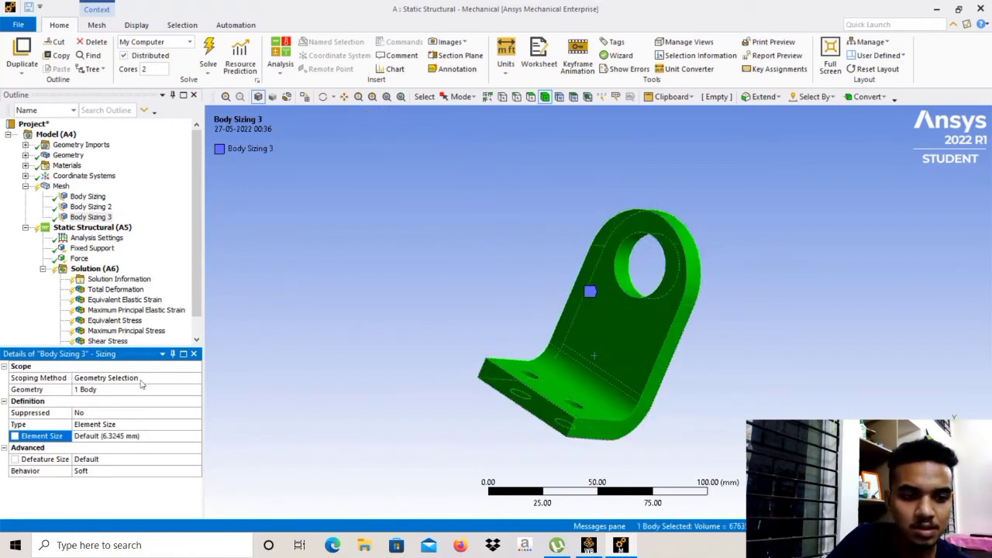
{"action": "left_click", "coordinate": [116, 389]}
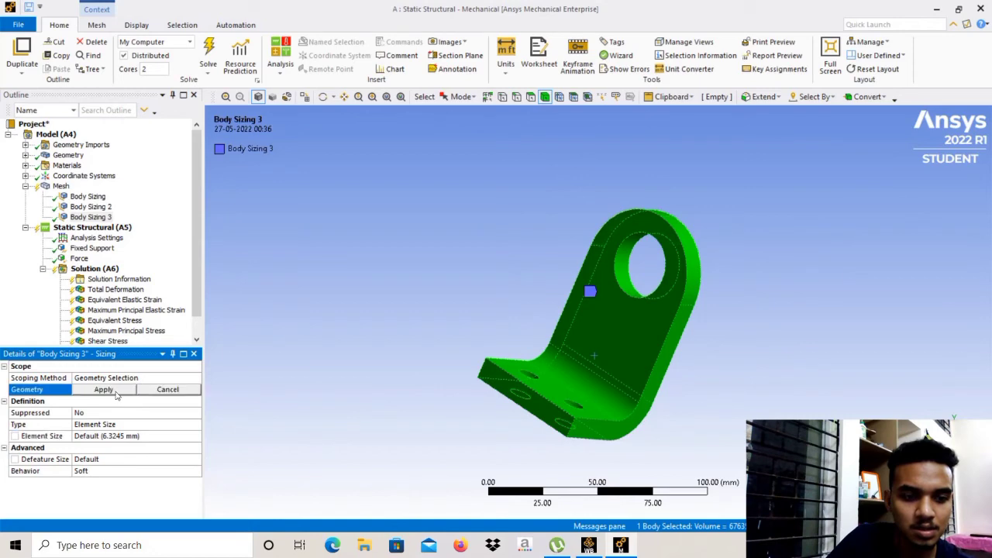
{"action": "left_click", "coordinate": [105, 390]}
{"action": "left_click", "coordinate": [144, 436]}
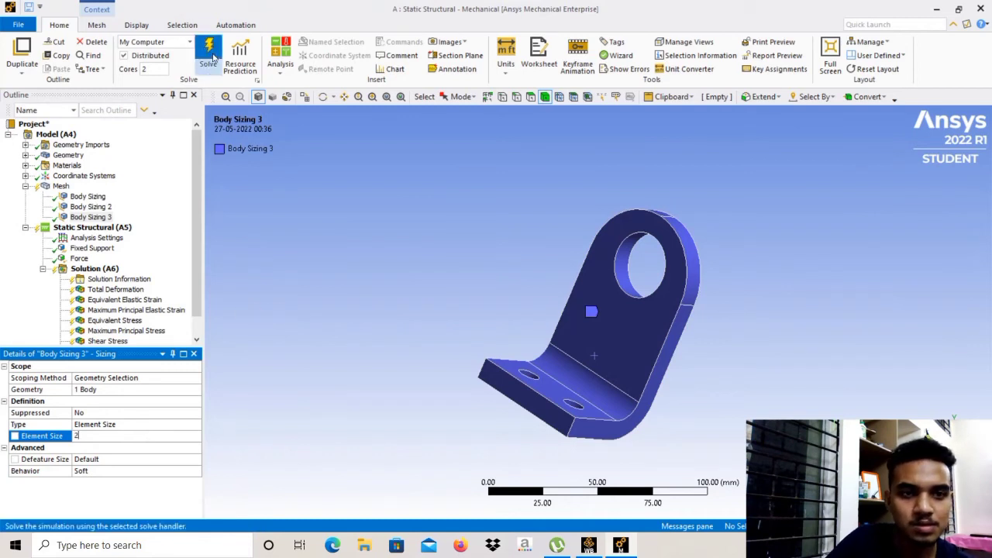
{"action": "type", "text": "2"}
{"action": "key", "text": "Return"}
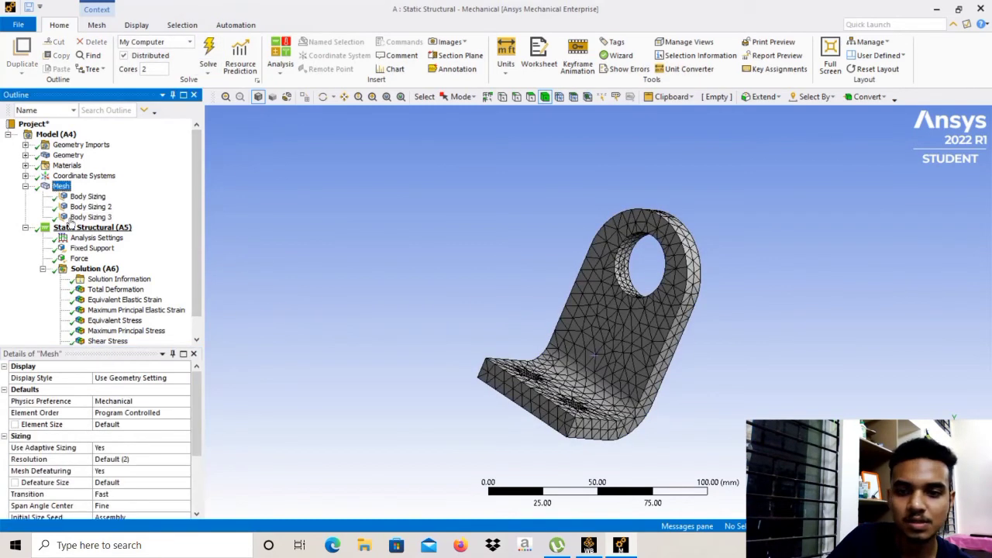
Inspect the refined mesh around the bracket's holes and bend from several angles
{"action": "left_click", "coordinate": [604, 308]}
{"action": "left_click", "coordinate": [496, 275]}
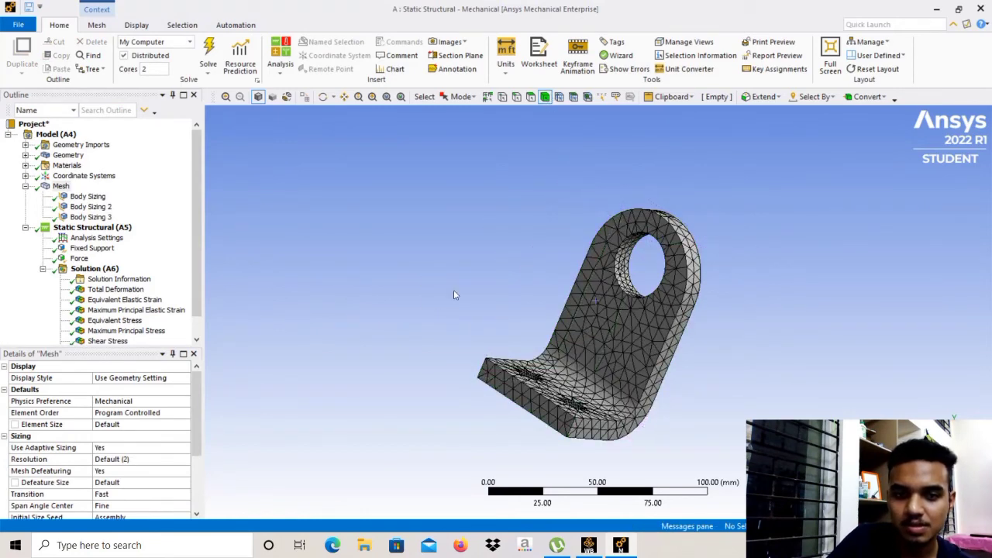
{"action": "middle_click_drag", "start_coordinate": [455, 294], "coordinate": [551, 249]}
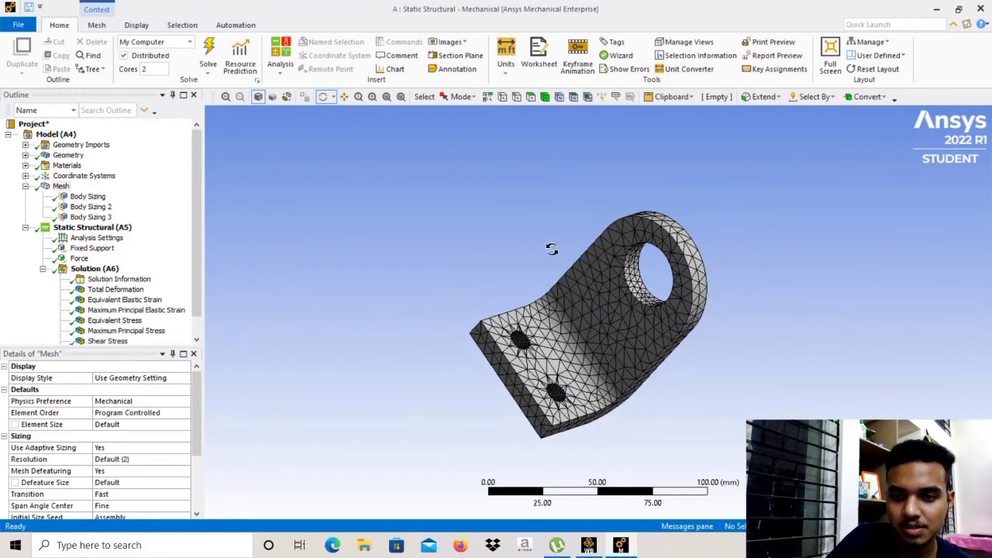
{"action": "middle_click_drag", "start_coordinate": [681, 306], "coordinate": [573, 336]}
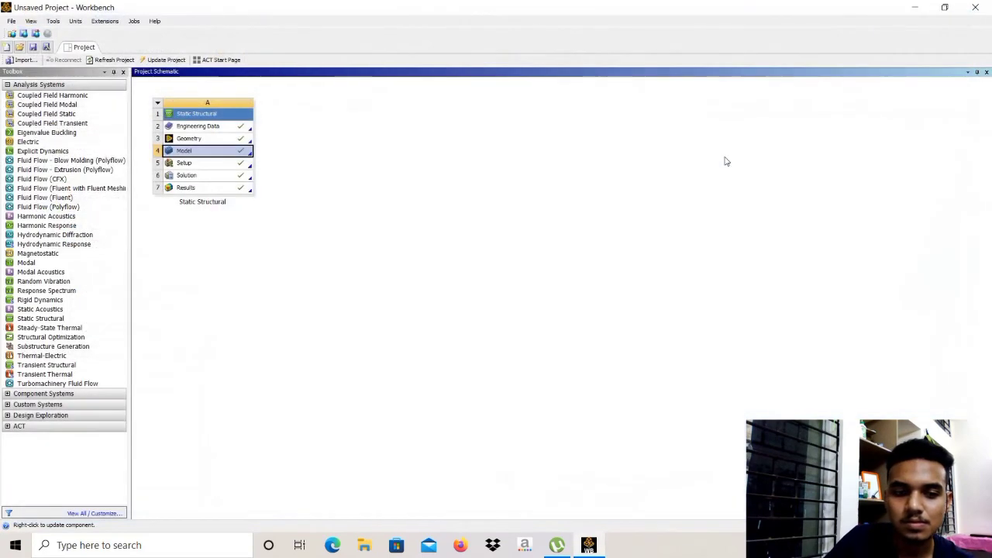
Switch to Workbench, open the Results of the Static Structural system in Mechanical and display the bracket's mesh
{"action": "left_click", "coordinate": [213, 190]}
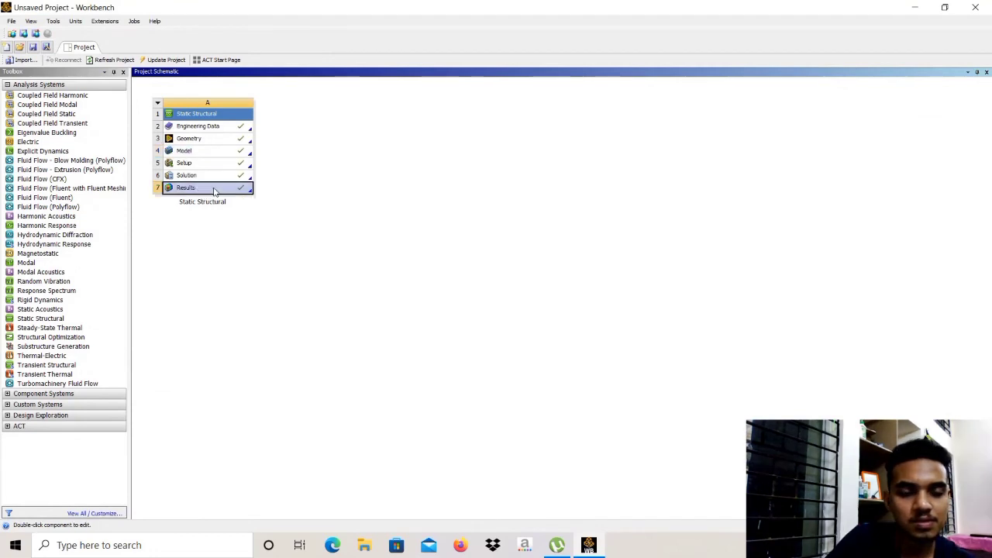
{"action": "double_click", "coordinate": [215, 192]}
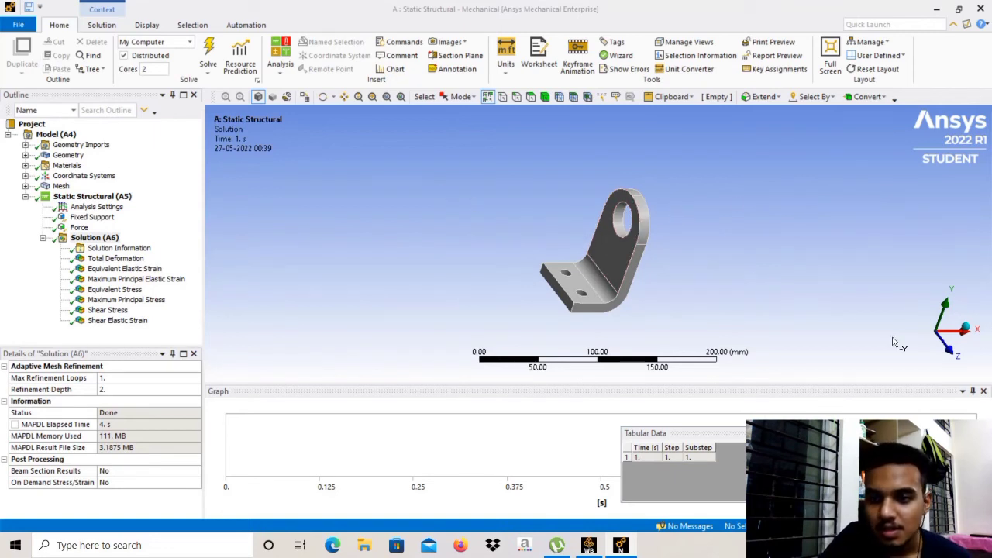
{"action": "left_click", "coordinate": [61, 186]}
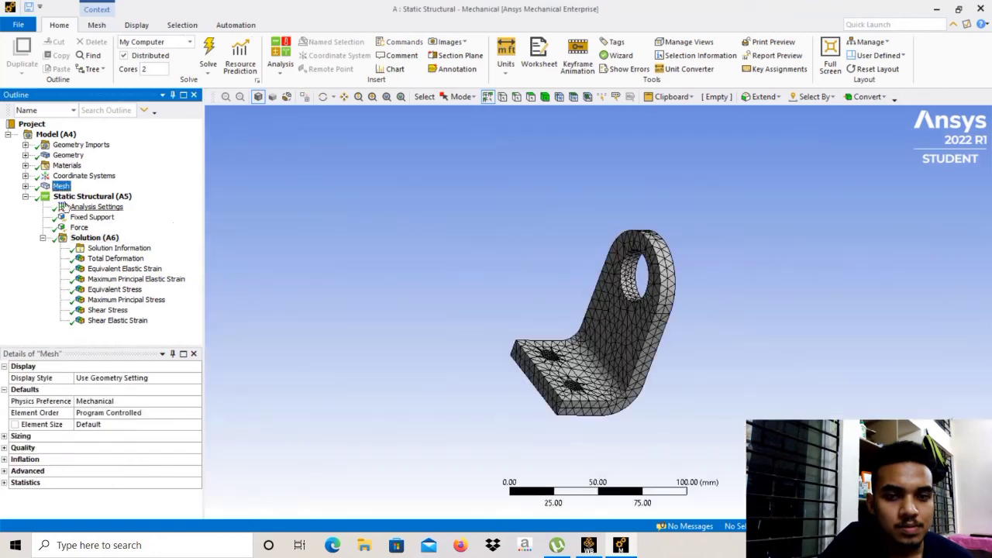
{"action": "scroll", "coordinate": [586, 332], "scroll_direction": "up", "scroll_amount": 3}
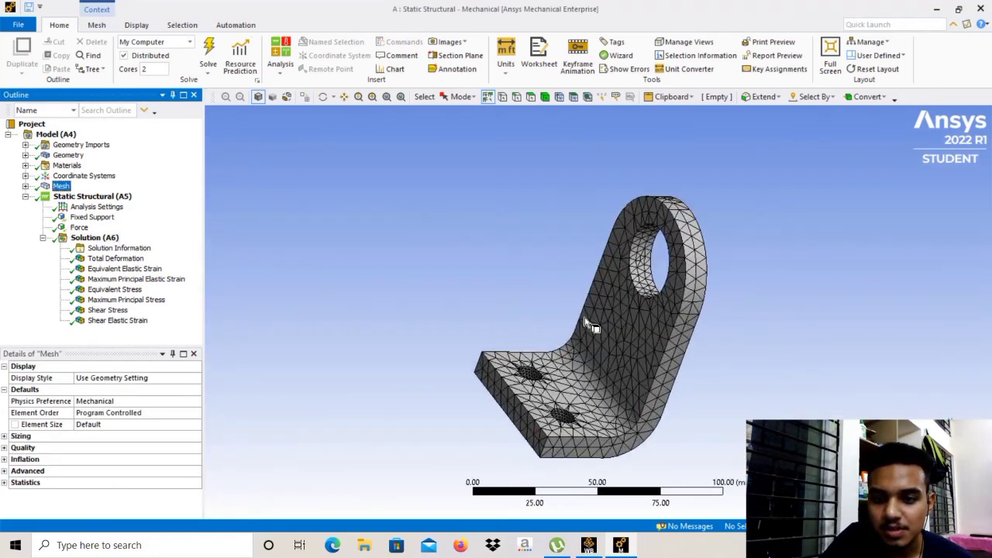
{"action": "scroll", "coordinate": [587, 325], "scroll_direction": "down", "scroll_amount": 5}
{"action": "scroll", "coordinate": [586, 324], "scroll_direction": "up", "scroll_amount": 4}
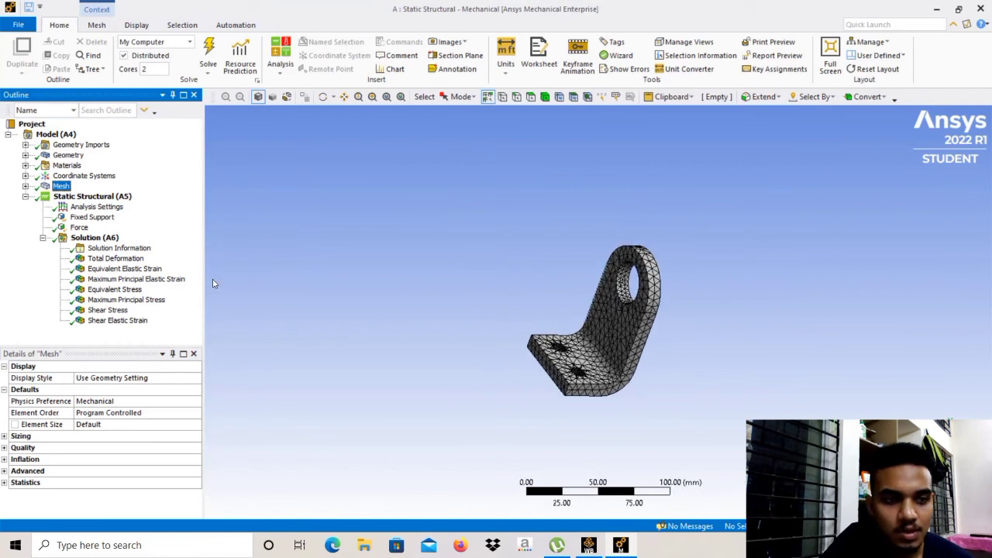
Display the Total Deformation, Equivalent Elastic Strain and Maximum Principal Elastic Strain results and examine the strain distribution at the bracket's bend
{"action": "left_click", "coordinate": [132, 261]}
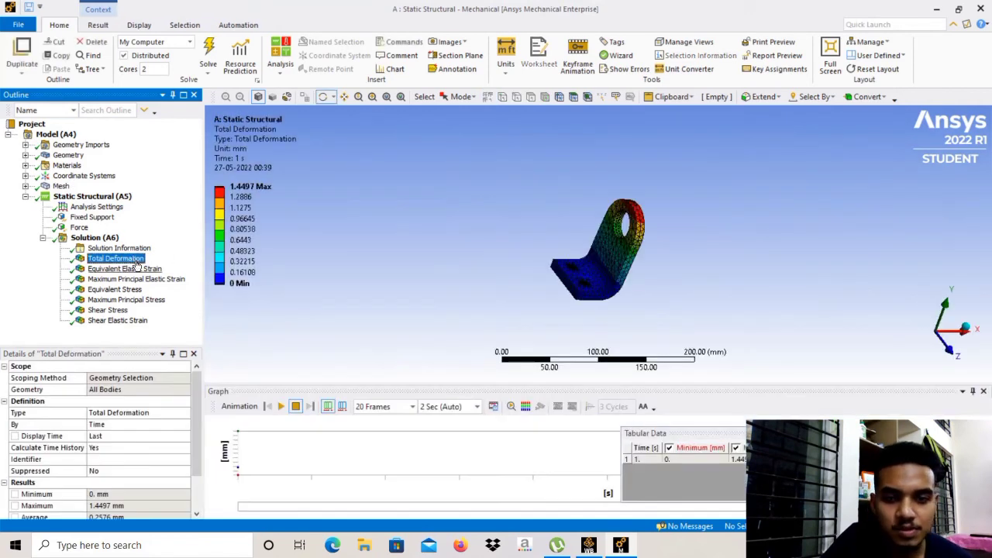
{"action": "middle_click_drag", "start_coordinate": [596, 280], "coordinate": [598, 283]}
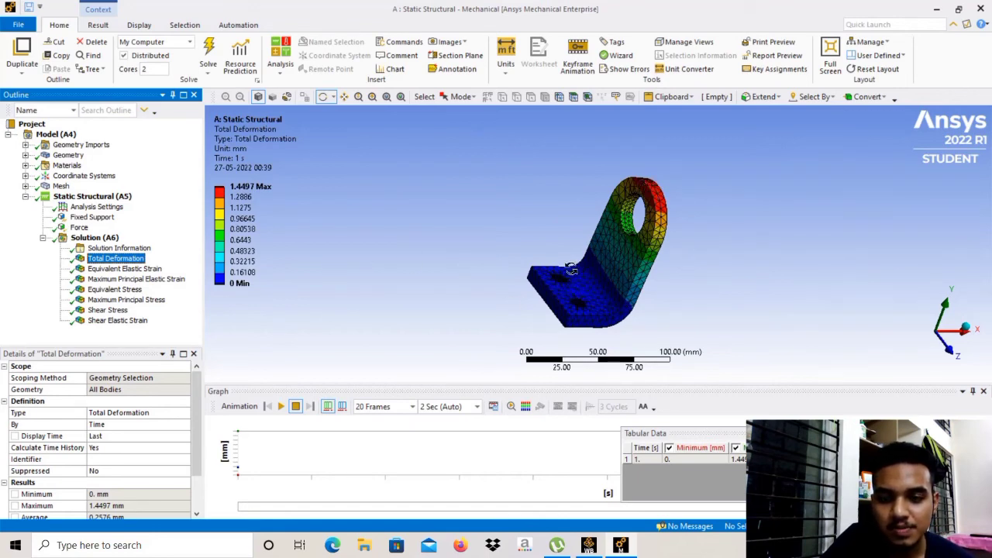
{"action": "left_click", "coordinate": [124, 269]}
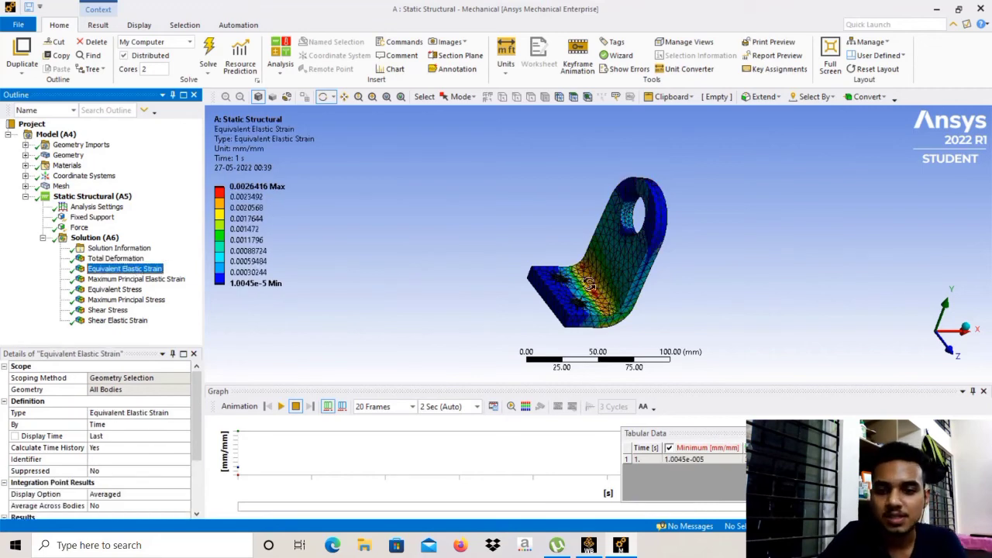
{"action": "scroll", "coordinate": [618, 297], "scroll_direction": "up", "scroll_amount": 3}
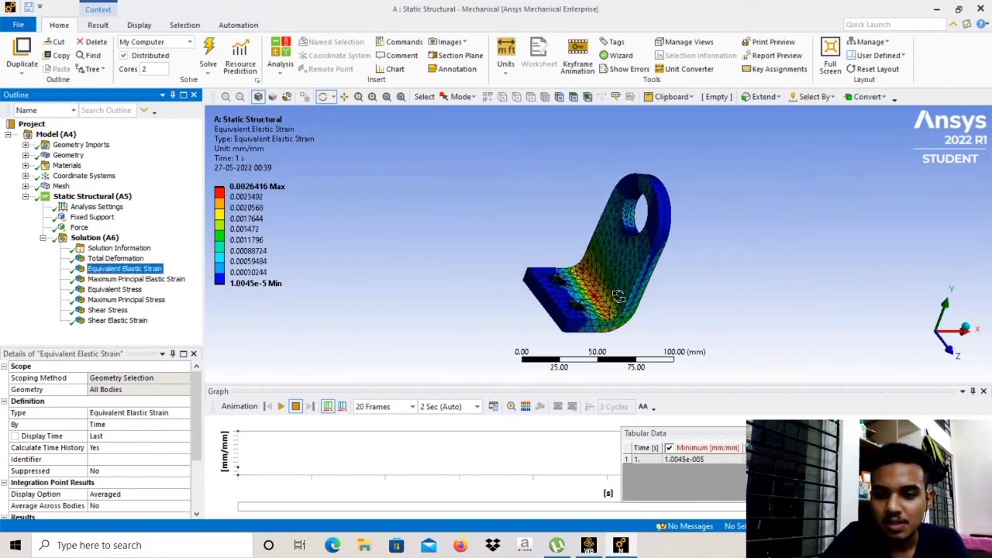
{"action": "scroll", "coordinate": [618, 297], "scroll_direction": "up", "scroll_amount": 1}
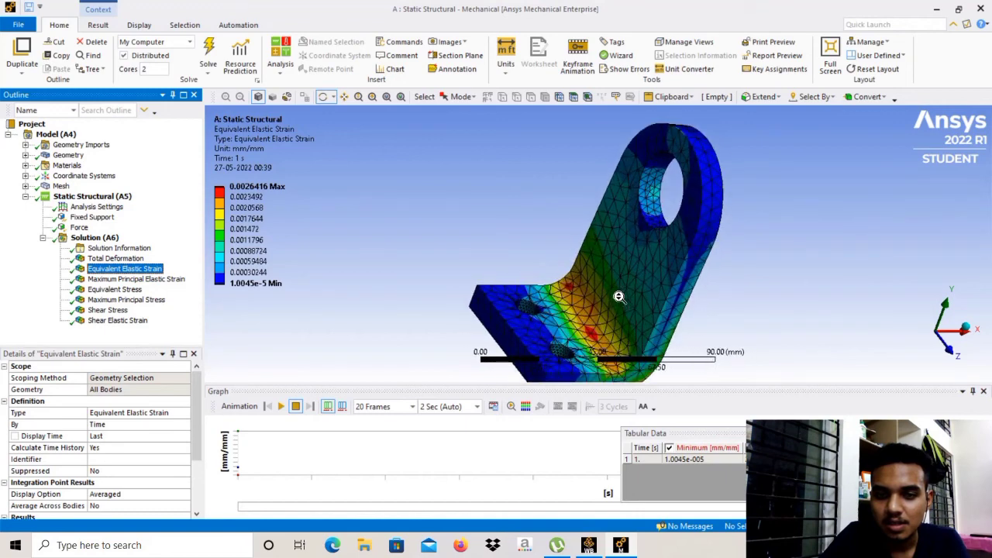
{"action": "scroll", "coordinate": [618, 299], "scroll_direction": "down", "scroll_amount": 1}
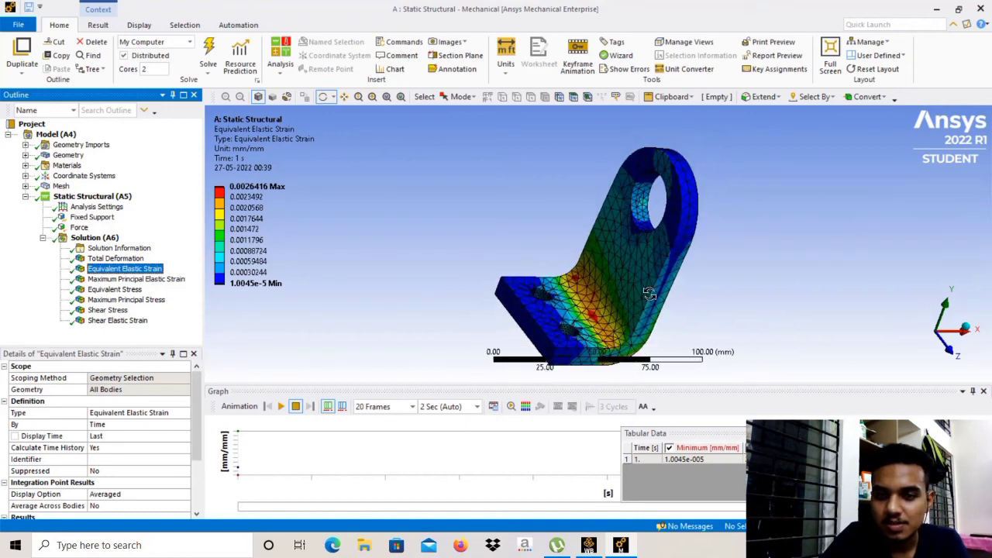
{"action": "left_click_drag", "start_coordinate": [649, 293], "coordinate": [596, 291]}
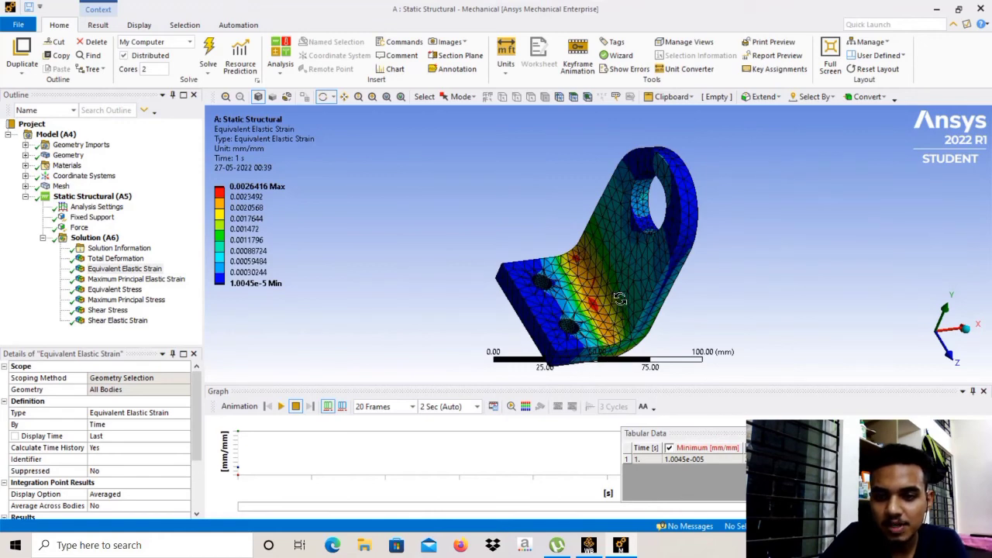
{"action": "mouse_move", "coordinate": [620, 299]}
{"action": "left_mouse_down"}
{"action": "mouse_move", "coordinate": [659, 296]}
{"action": "mouse_move", "coordinate": [602, 293]}
{"action": "mouse_move", "coordinate": [577, 240]}
{"action": "mouse_move", "coordinate": [582, 186]}
{"action": "mouse_move", "coordinate": [580, 228]}
{"action": "mouse_move", "coordinate": [618, 286]}
{"action": "mouse_move", "coordinate": [613, 296]}
{"action": "left_mouse_up"}
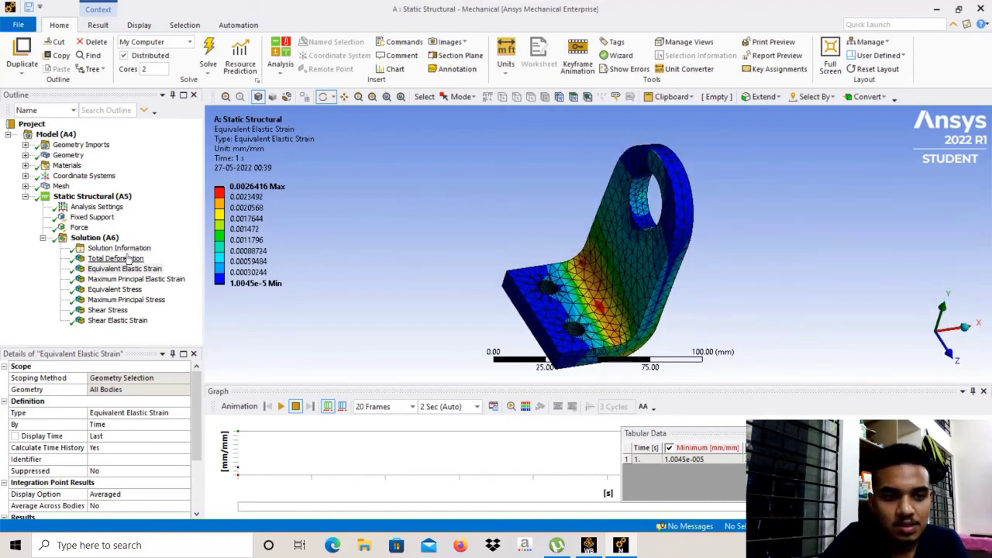
{"action": "left_click", "coordinate": [121, 281]}
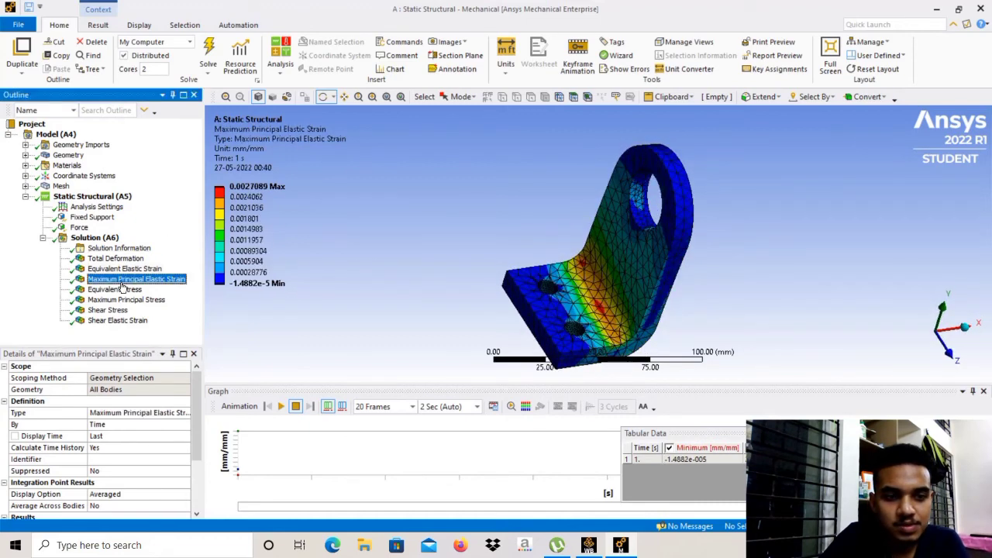
{"action": "left_click_drag", "start_coordinate": [603, 302], "coordinate": [631, 292]}
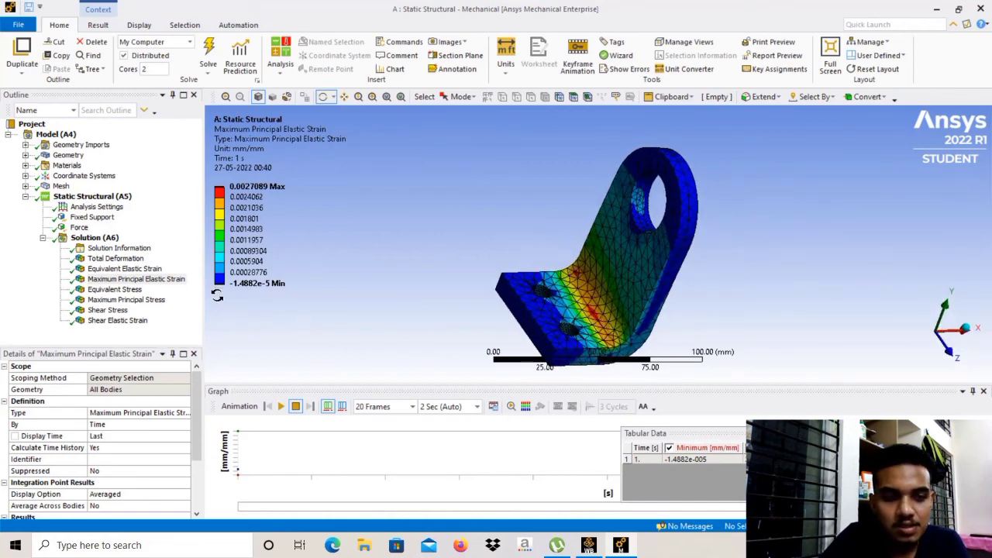
Display the Equivalent Stress and Maximum Principal Stress results of the re-solved model and examine the bend from different angles
{"action": "left_click", "coordinate": [117, 290]}
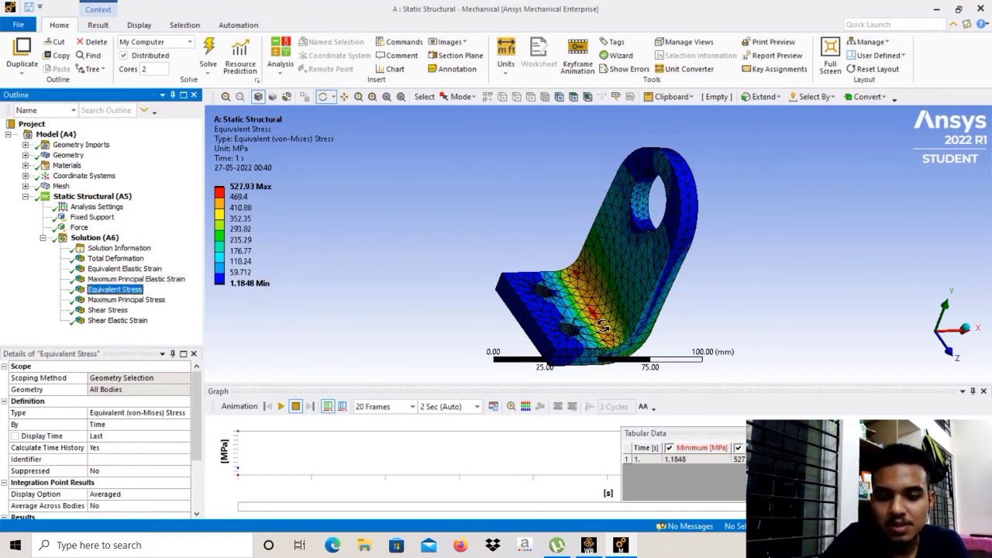
{"action": "left_click_drag", "start_coordinate": [610, 302], "coordinate": [316, 305]}
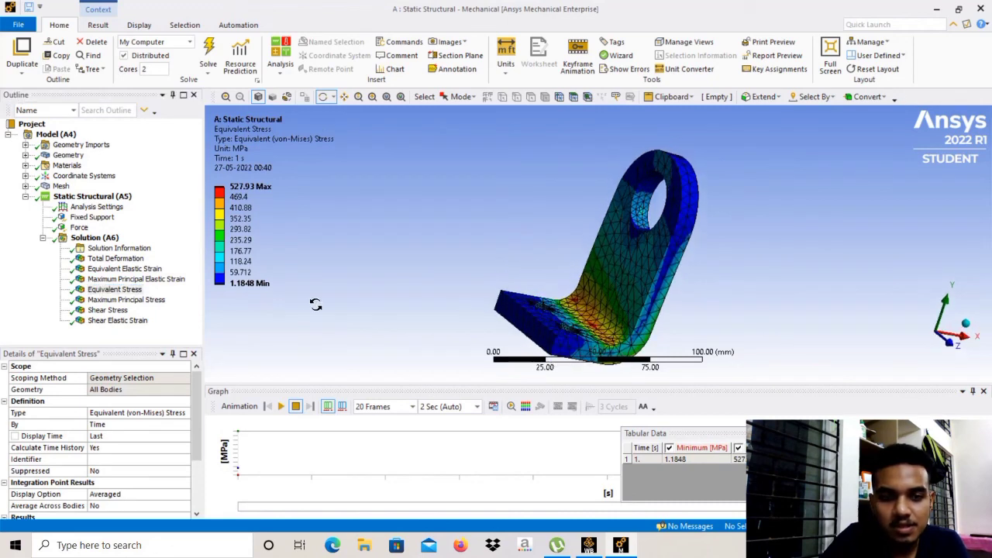
{"action": "left_click", "coordinate": [140, 301]}
{"action": "left_click_drag", "start_coordinate": [606, 310], "coordinate": [603, 318]}
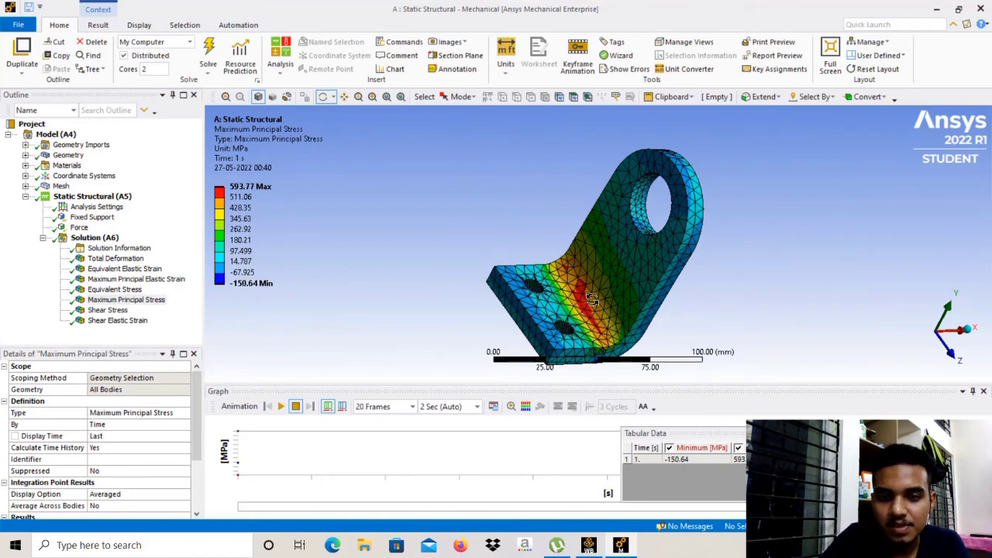
Display the Shear Stress and Shear Elastic Strain results on the refined mesh and play the shear strain animation
{"action": "left_click", "coordinate": [108, 310]}
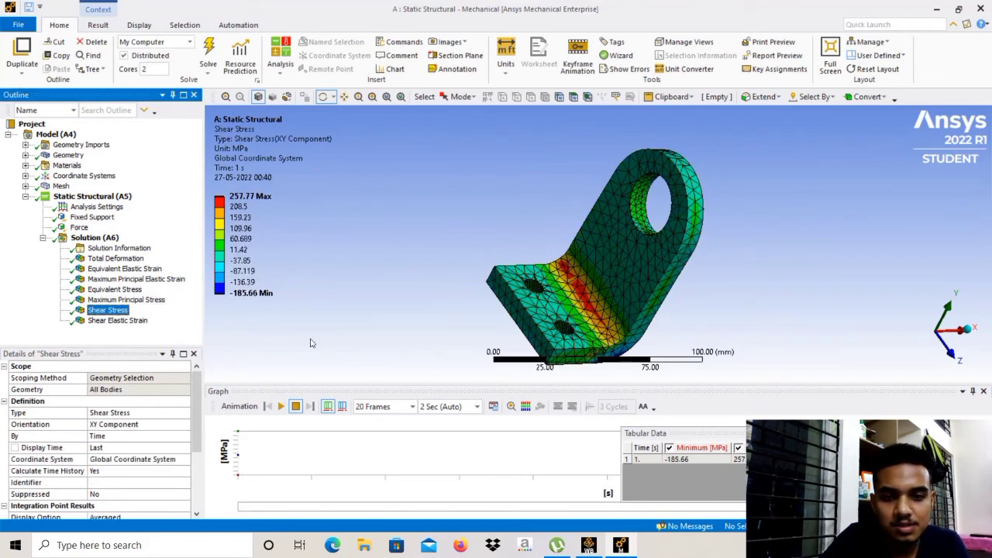
{"action": "left_click_drag", "start_coordinate": [571, 273], "coordinate": [554, 298]}
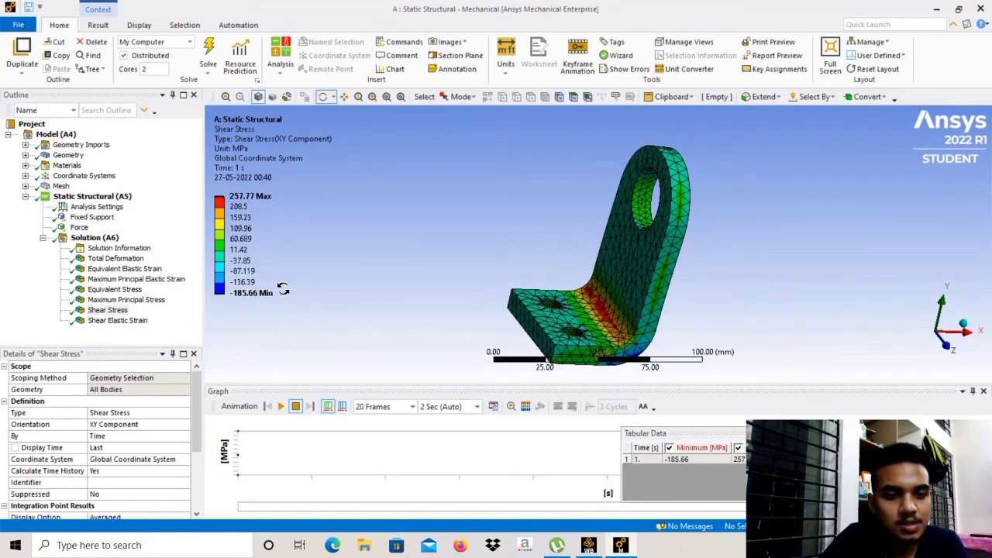
{"action": "left_click", "coordinate": [116, 320]}
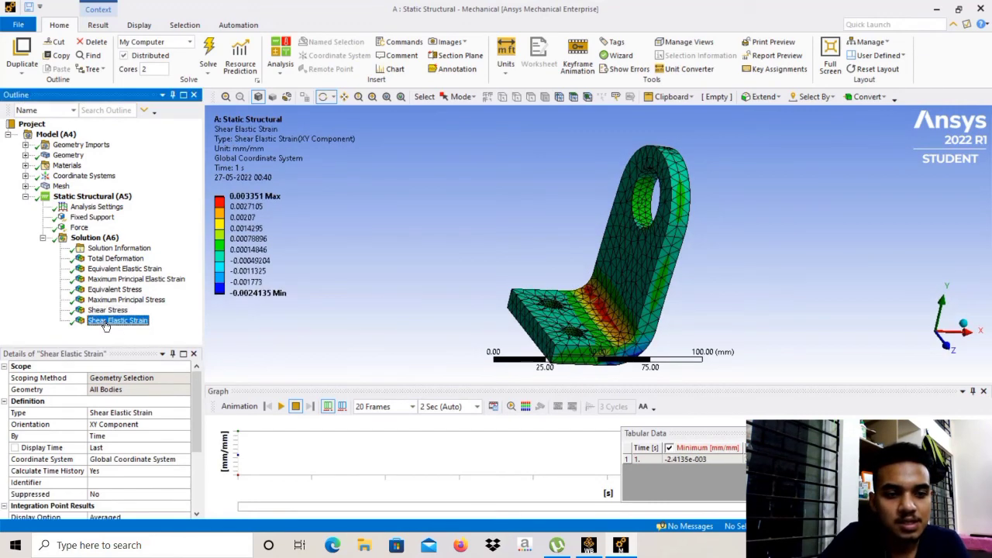
{"action": "left_click_drag", "start_coordinate": [619, 327], "coordinate": [581, 330]}
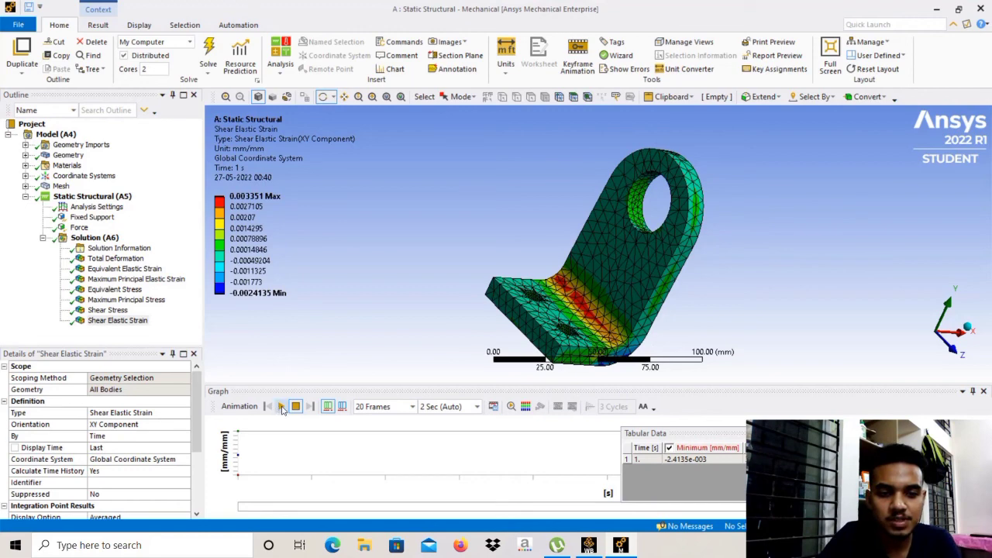
{"action": "left_click", "coordinate": [281, 407]}
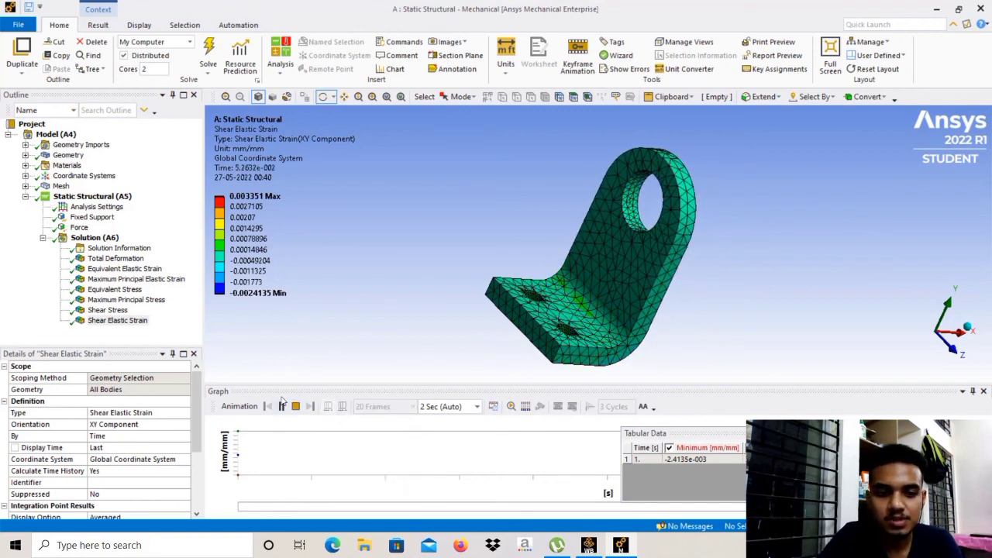
Display the Shear Stress result briefly, then the Total Deformation result, and animate the bracket's total deformation, viewing it from another angle
{"action": "left_click", "coordinate": [107, 310]}
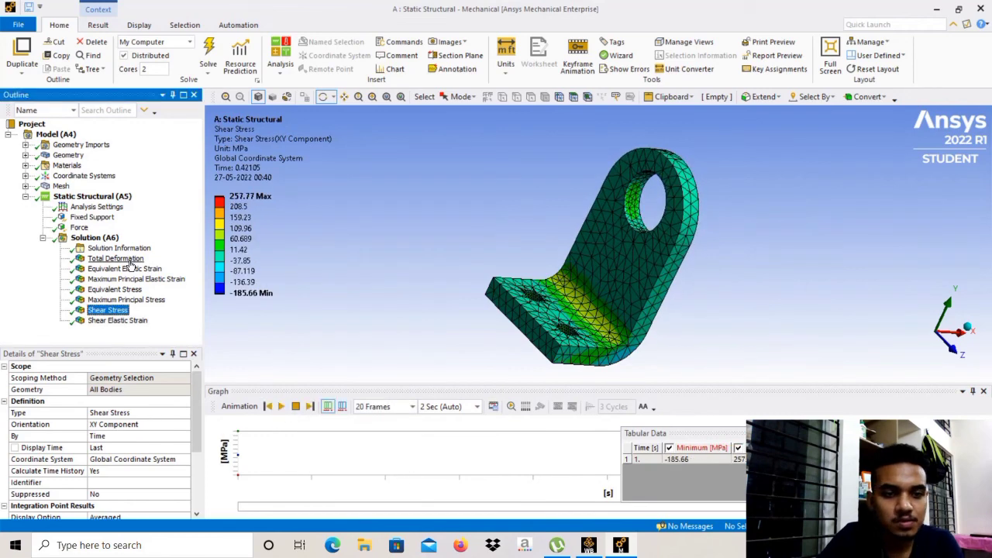
{"action": "left_click", "coordinate": [115, 258]}
{"action": "left_click", "coordinate": [281, 407]}
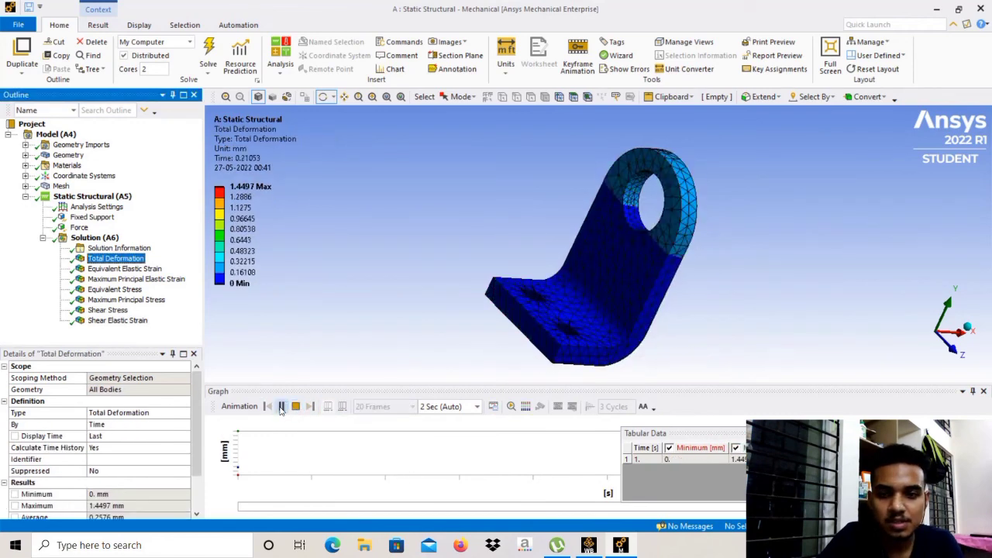
{"action": "left_click_drag", "start_coordinate": [582, 367], "coordinate": [434, 314]}
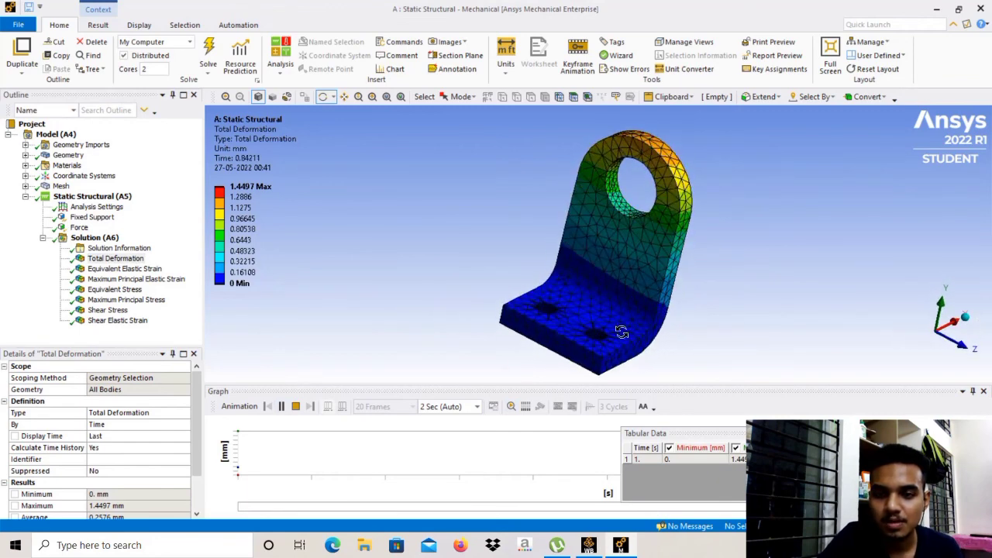
Display the Equivalent Elastic Strain result and play its animation to examine the strain at the bracket's bend
{"action": "left_click", "coordinate": [132, 270]}
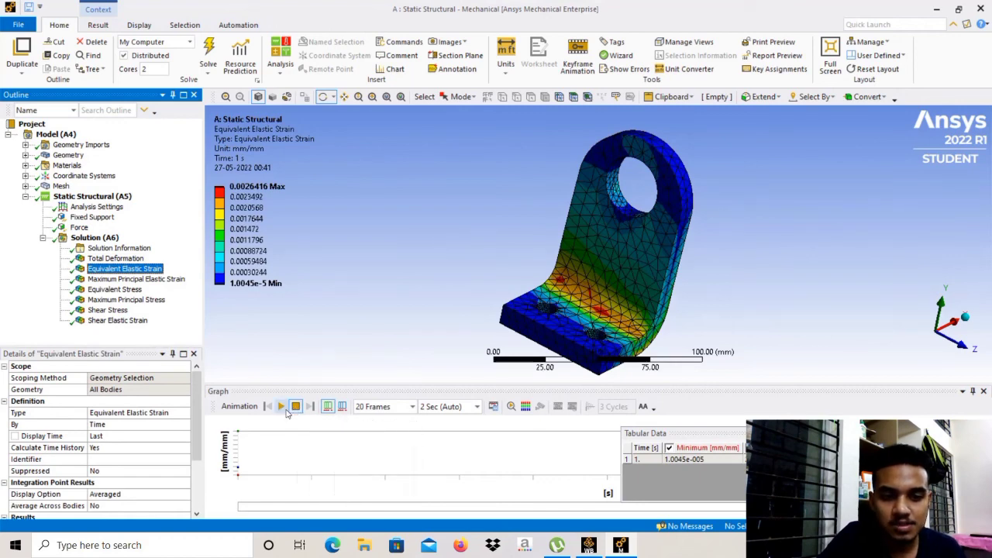
{"action": "left_click", "coordinate": [281, 406]}
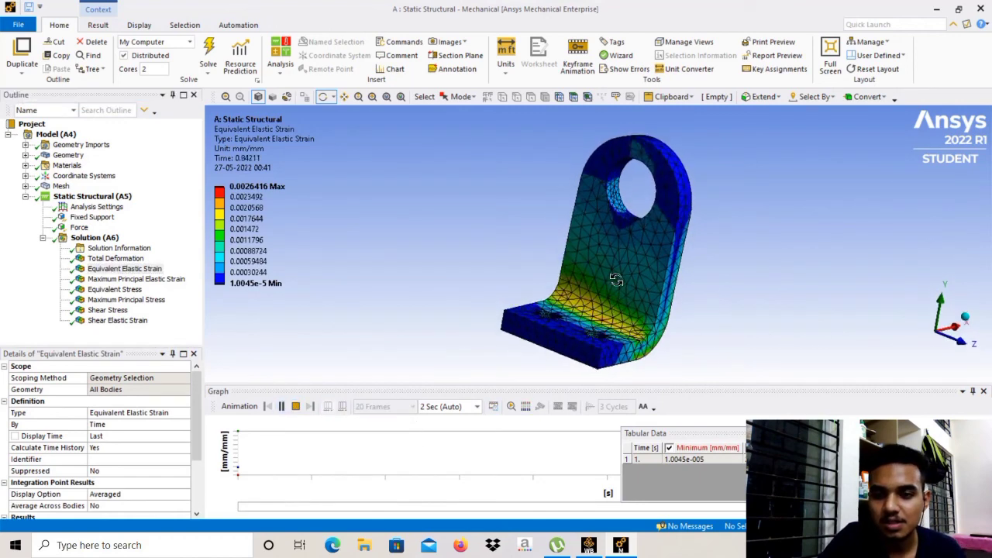
{"action": "left_click_drag", "start_coordinate": [626, 300], "coordinate": [624, 275]}
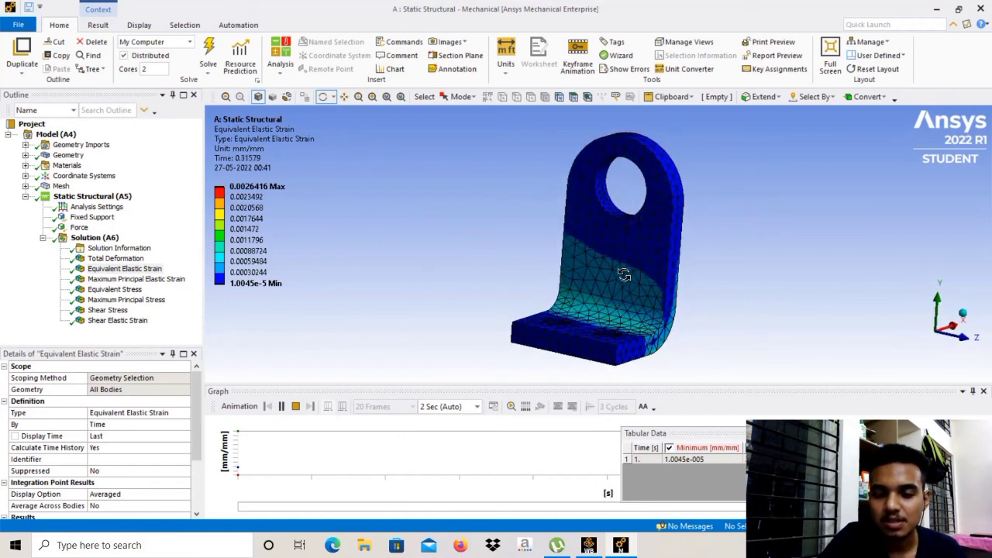
Display the Equivalent Stress result, play its animation and examine the stress at the bend and holes from several sides
{"action": "left_click", "coordinate": [124, 289]}
{"action": "left_click_drag", "start_coordinate": [644, 318], "coordinate": [593, 322]}
{"action": "left_click_drag", "start_coordinate": [673, 303], "coordinate": [690, 318]}
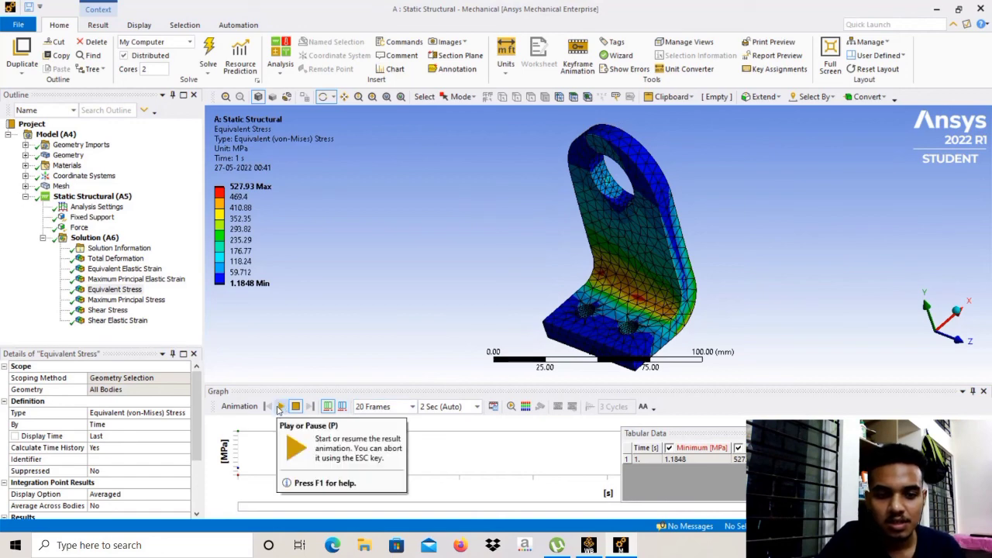
{"action": "left_click", "coordinate": [281, 406]}
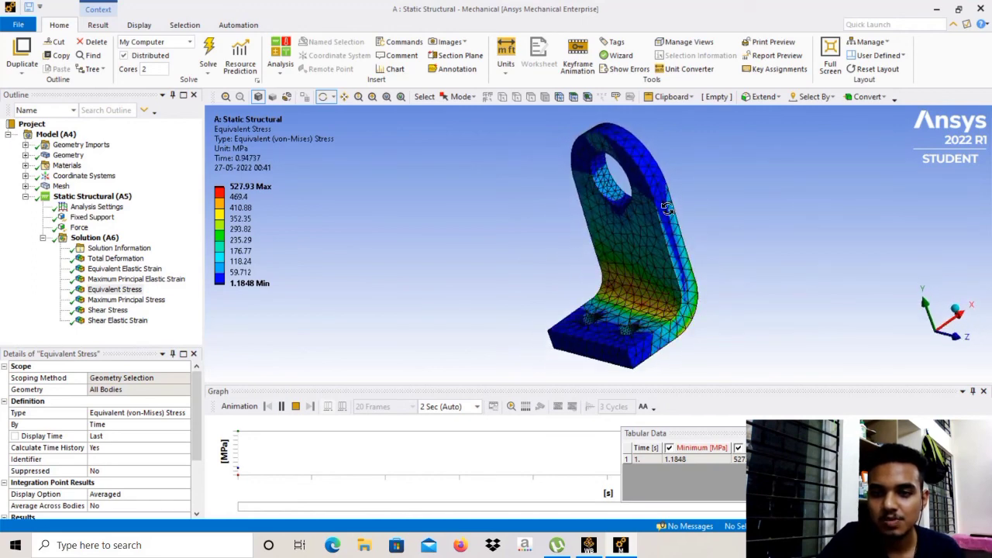
{"action": "left_click_drag", "start_coordinate": [701, 196], "coordinate": [869, 177]}
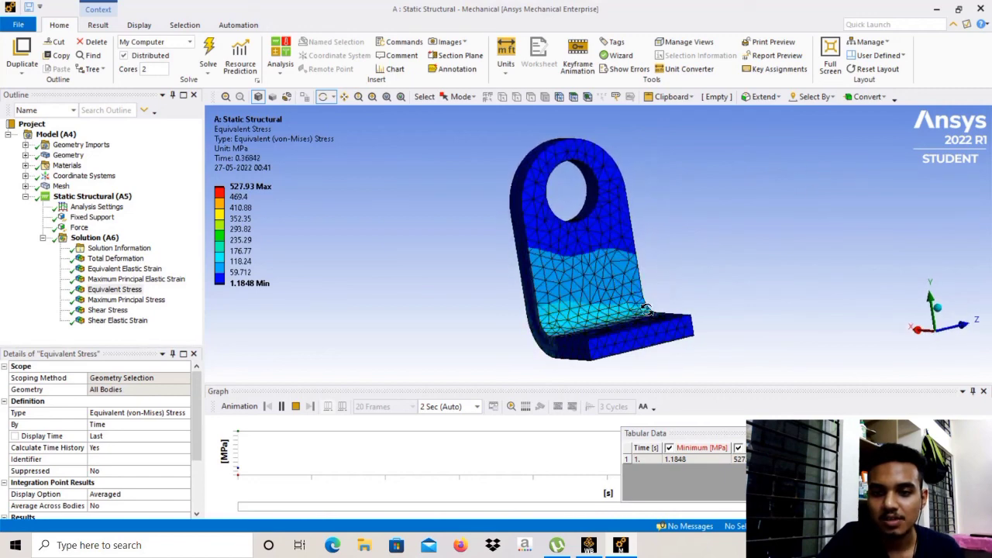
{"action": "mouse_move", "coordinate": [578, 307]}
{"action": "left_mouse_down"}
{"action": "mouse_move", "coordinate": [555, 325]}
{"action": "mouse_move", "coordinate": [671, 219]}
{"action": "mouse_move", "coordinate": [773, 215]}
{"action": "mouse_move", "coordinate": [808, 193]}
{"action": "mouse_move", "coordinate": [583, 313]}
{"action": "left_mouse_up"}
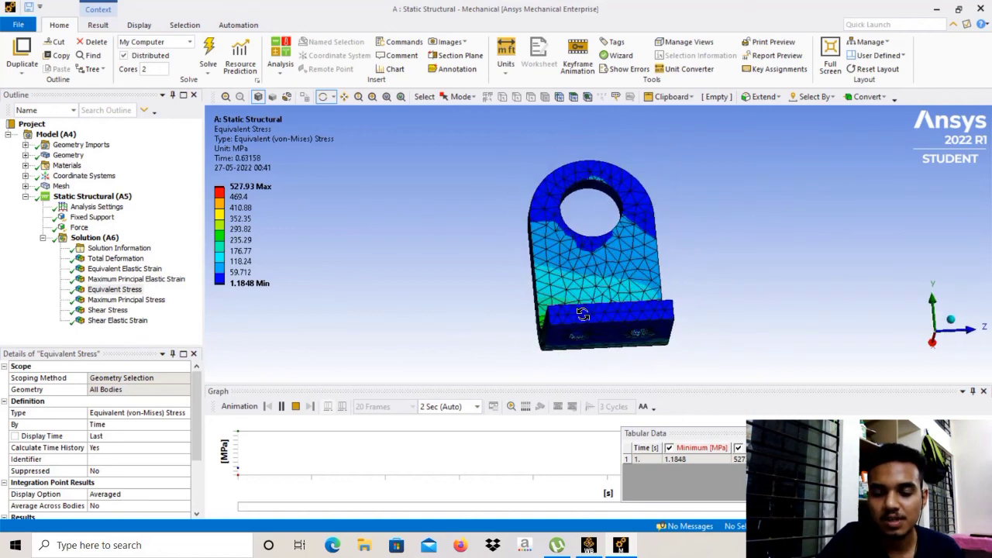
{"action": "left_click_drag", "start_coordinate": [473, 322], "coordinate": [525, 338]}
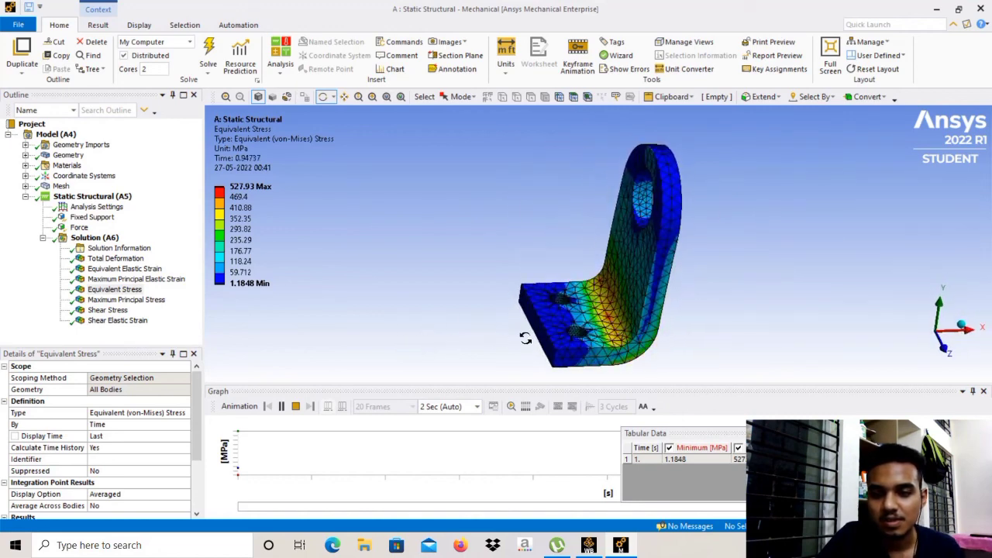
{"action": "left_click_drag", "start_coordinate": [622, 318], "coordinate": [616, 222]}
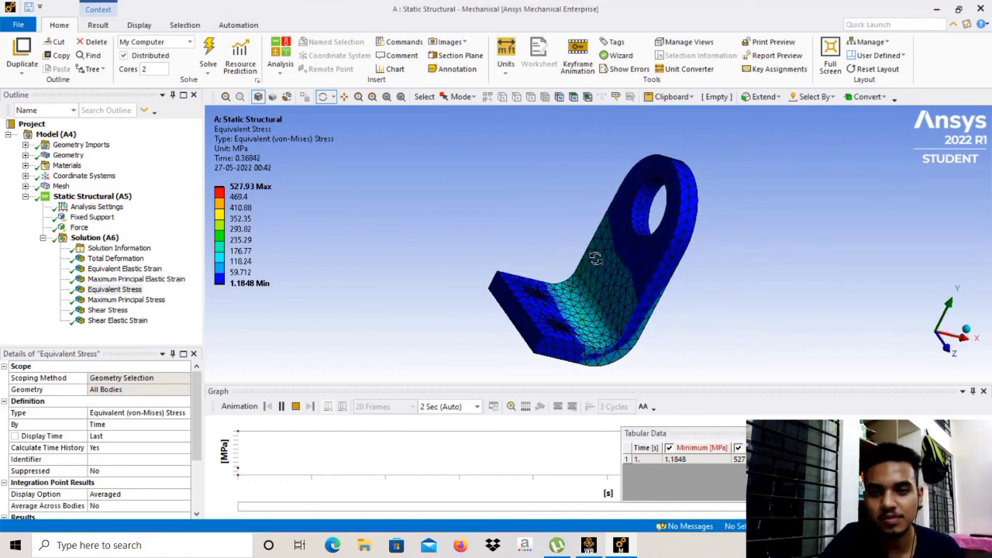